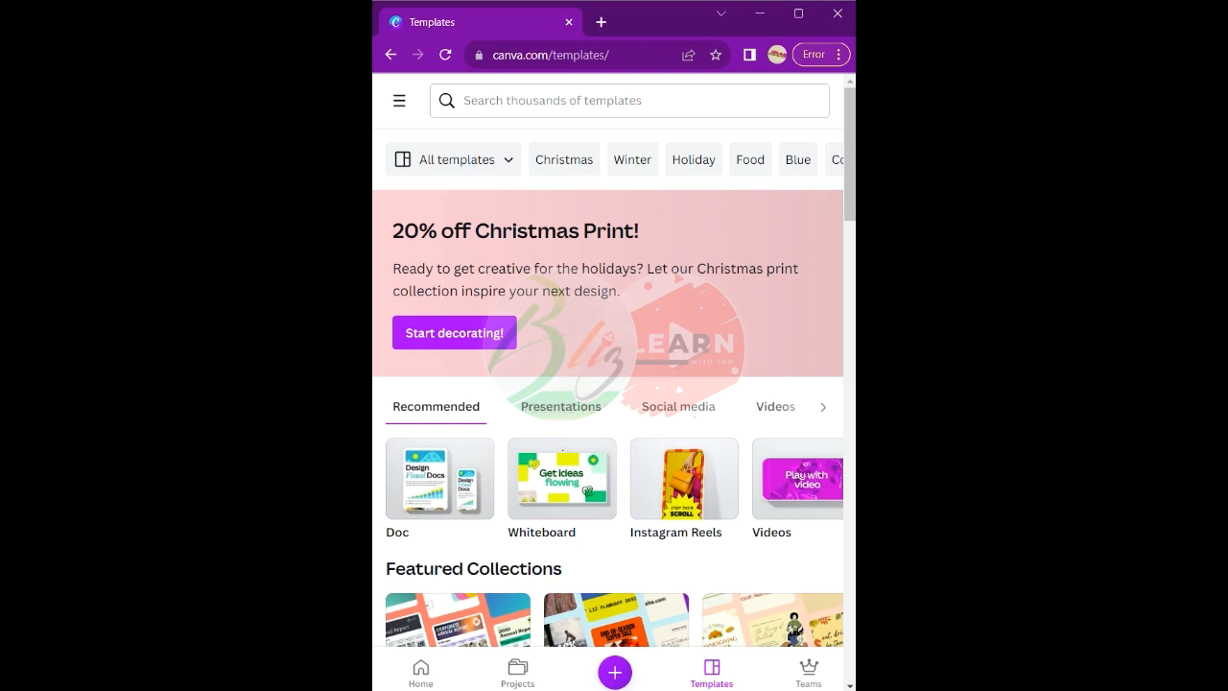
- Create a blank Mobile Video design and hide its template side panel
left_click(615, 673)
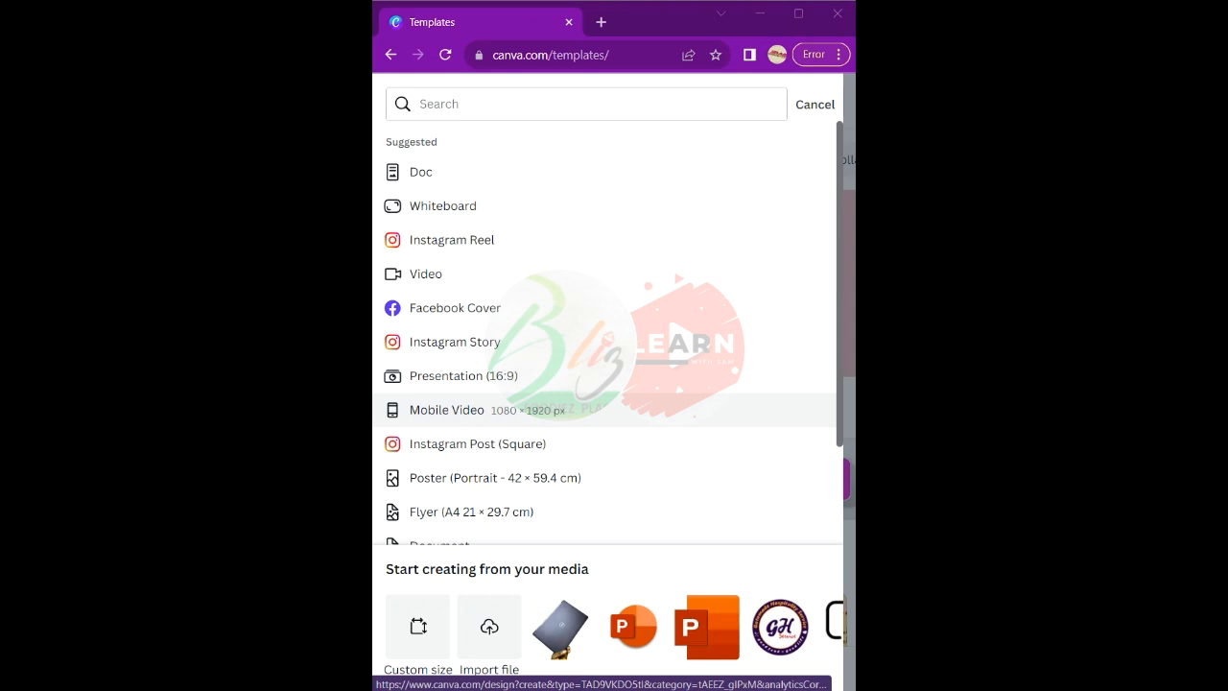
left_click(447, 409)
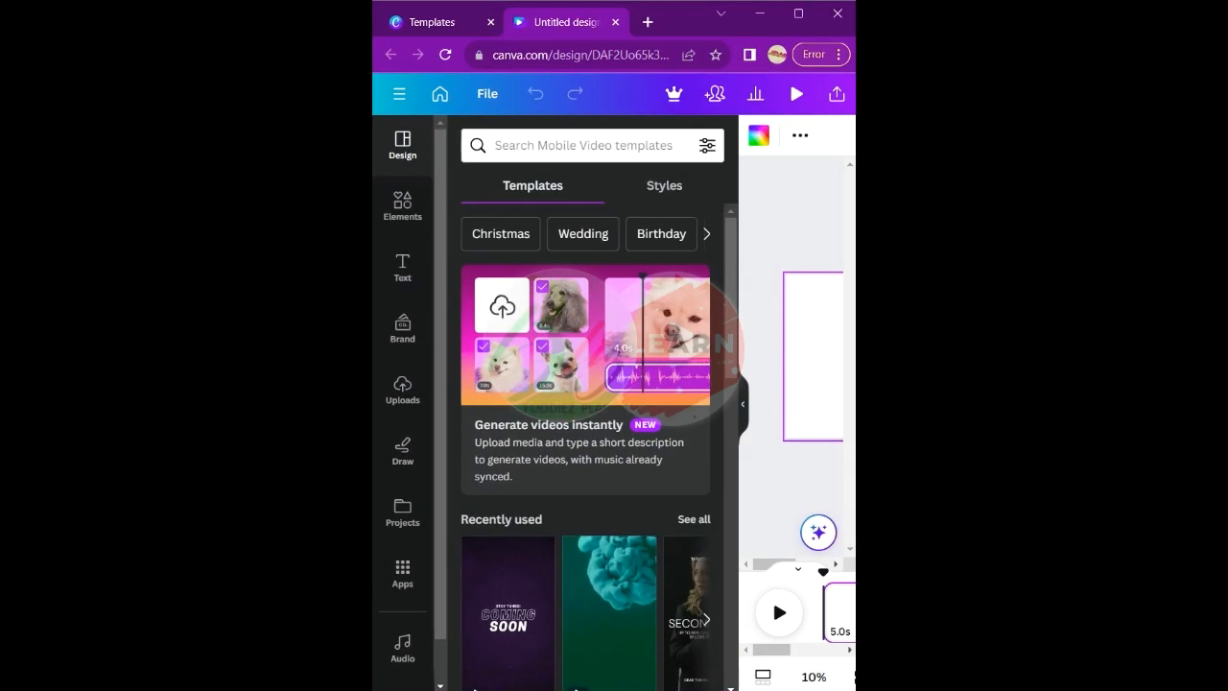
left_click(399, 94)
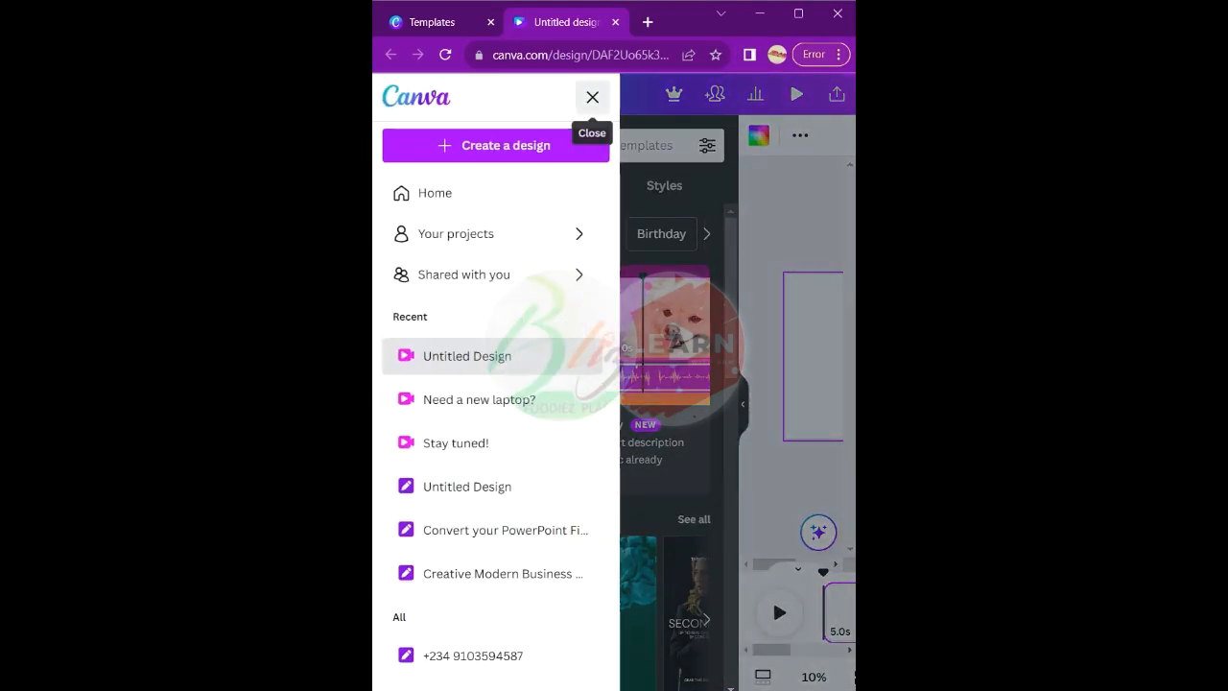
left_click(592, 97)
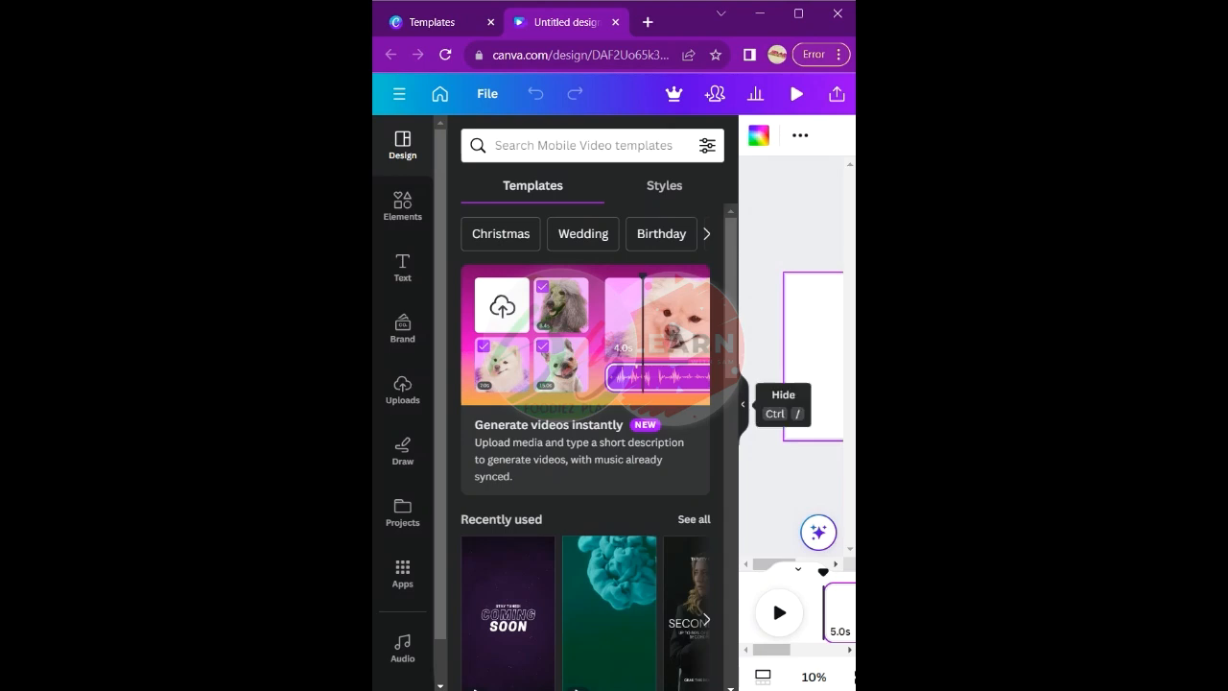
left_click(742, 403)
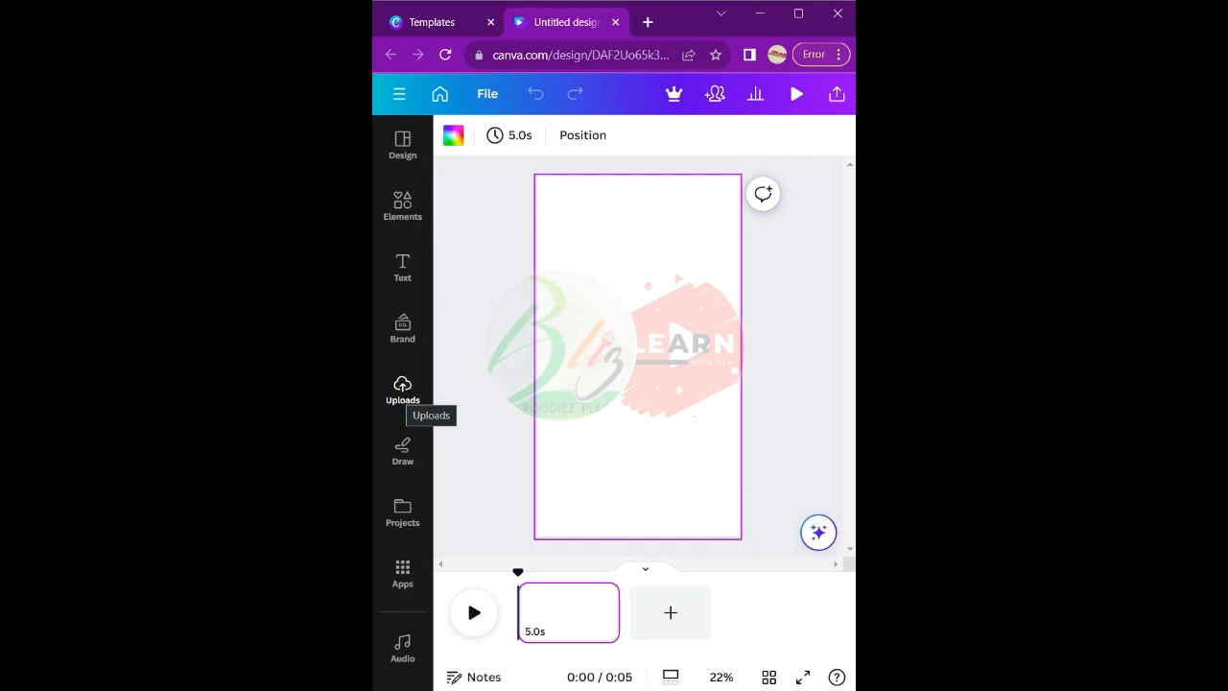
- Browse the uploaded images and look at the file picker for uploading new media
left_click(403, 388)
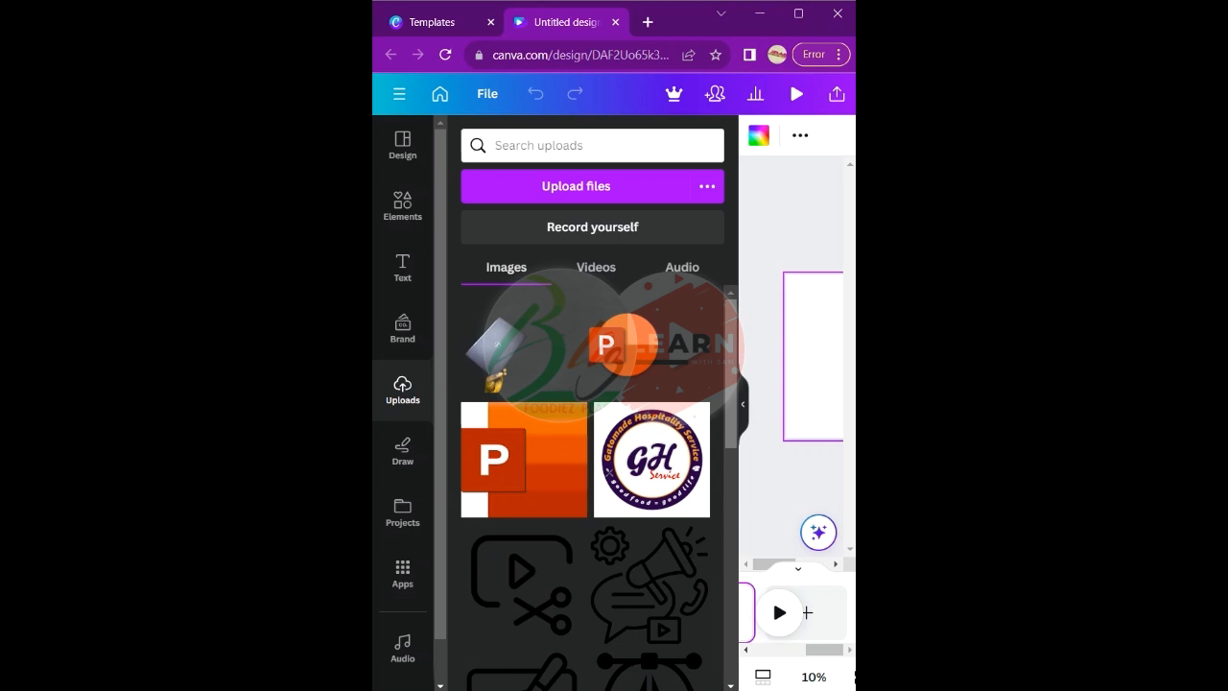
scroll(592, 489, "down", 8)
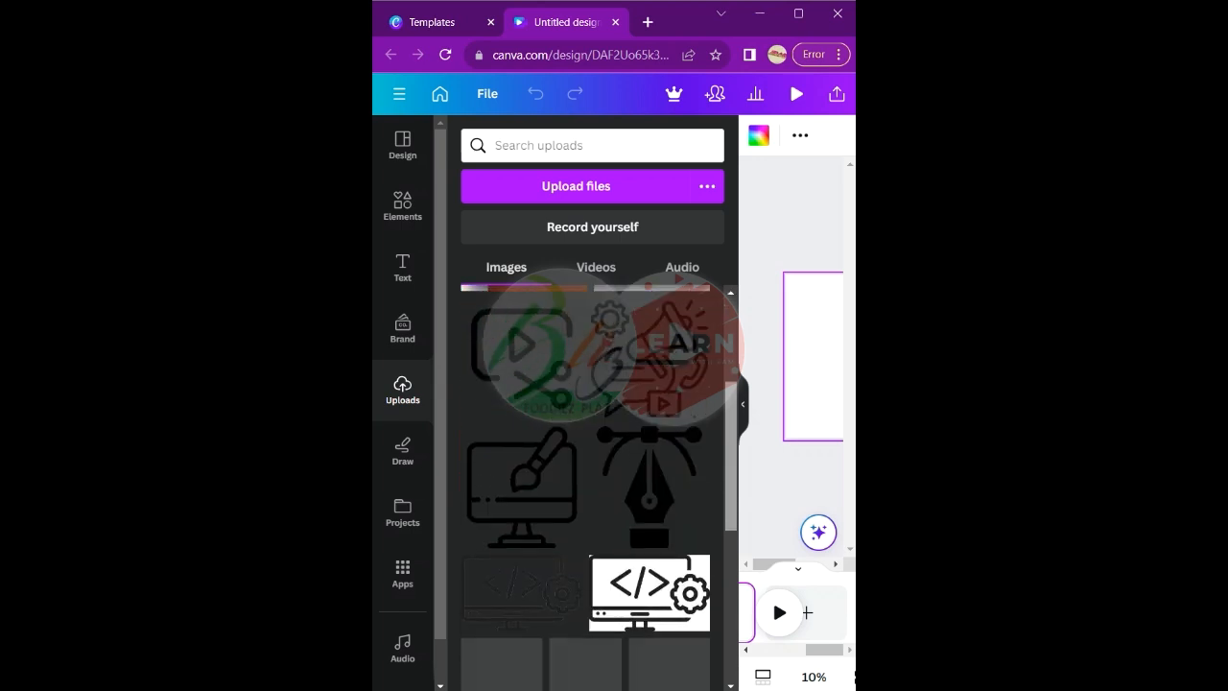
scroll(585, 489, "up", 5)
scroll(585, 489, "down", 3)
scroll(585, 489, "down", 4)
scroll(585, 489, "up", 5)
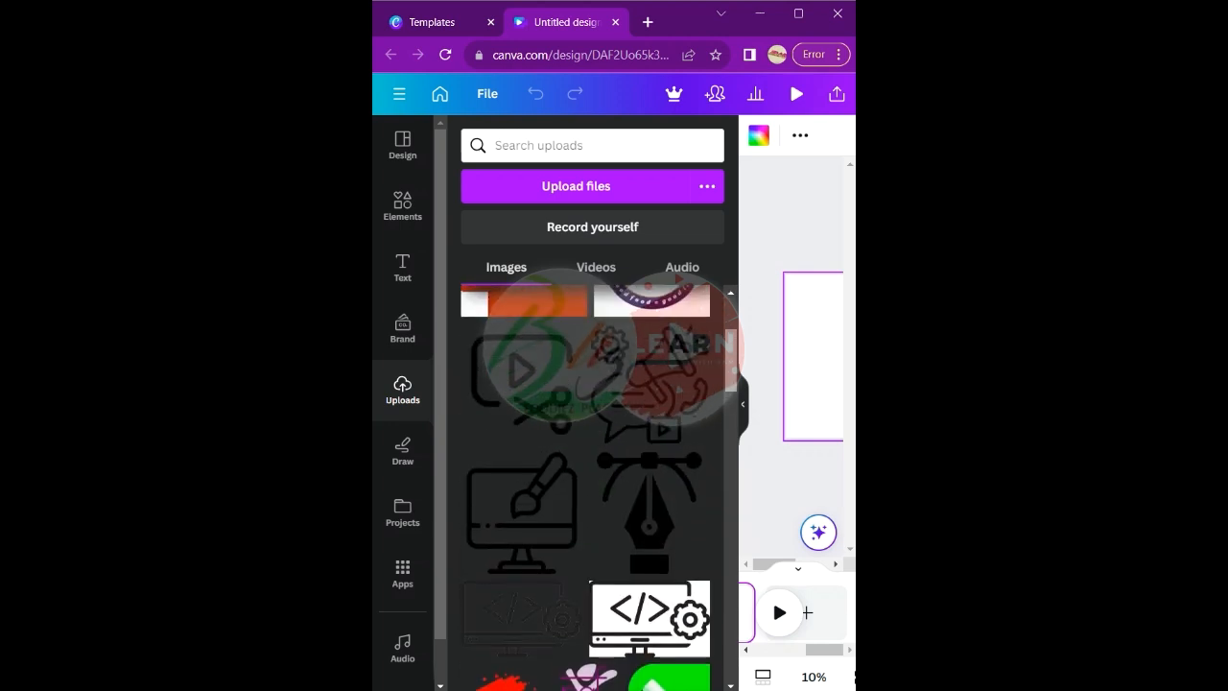
scroll(585, 490, "down", 2)
scroll(592, 489, "down", 3)
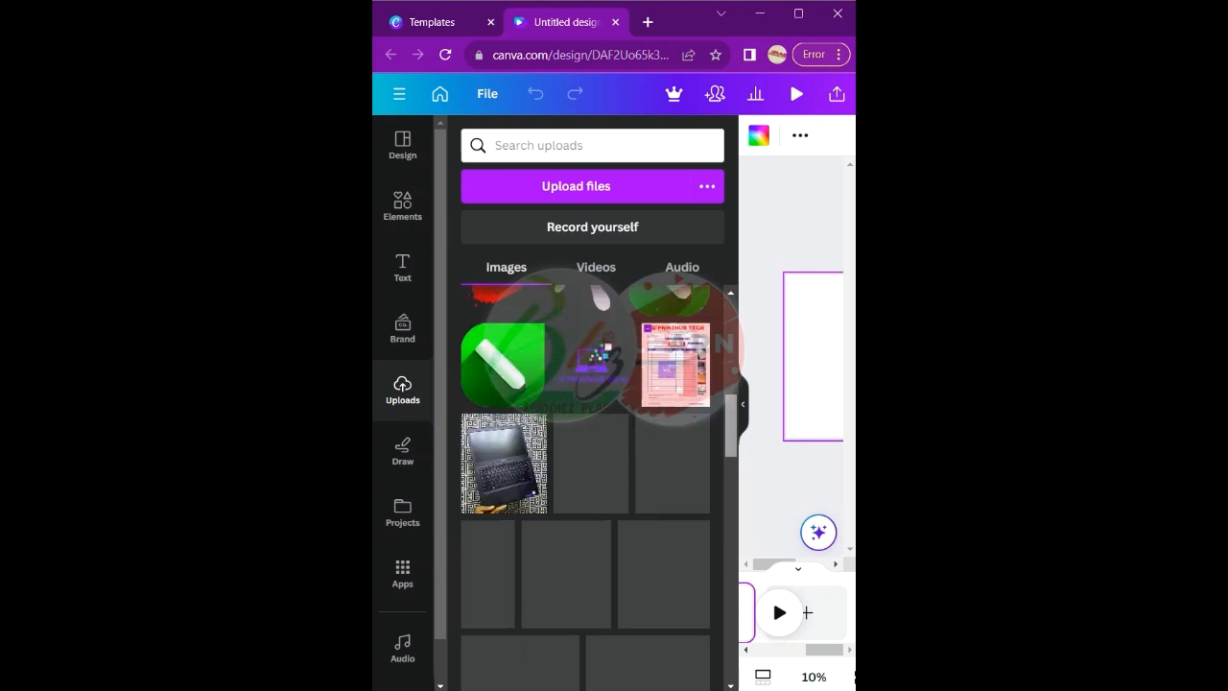
scroll(592, 489, "up", 1)
scroll(585, 489, "up", 3)
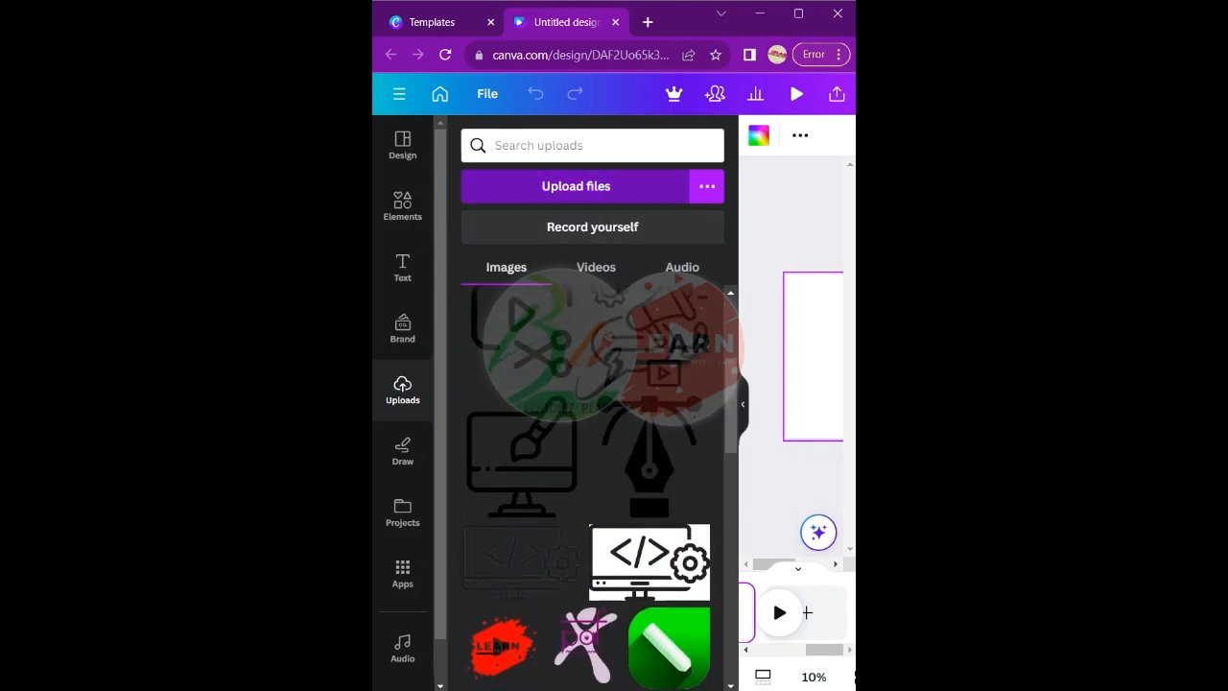
left_click(607, 188)
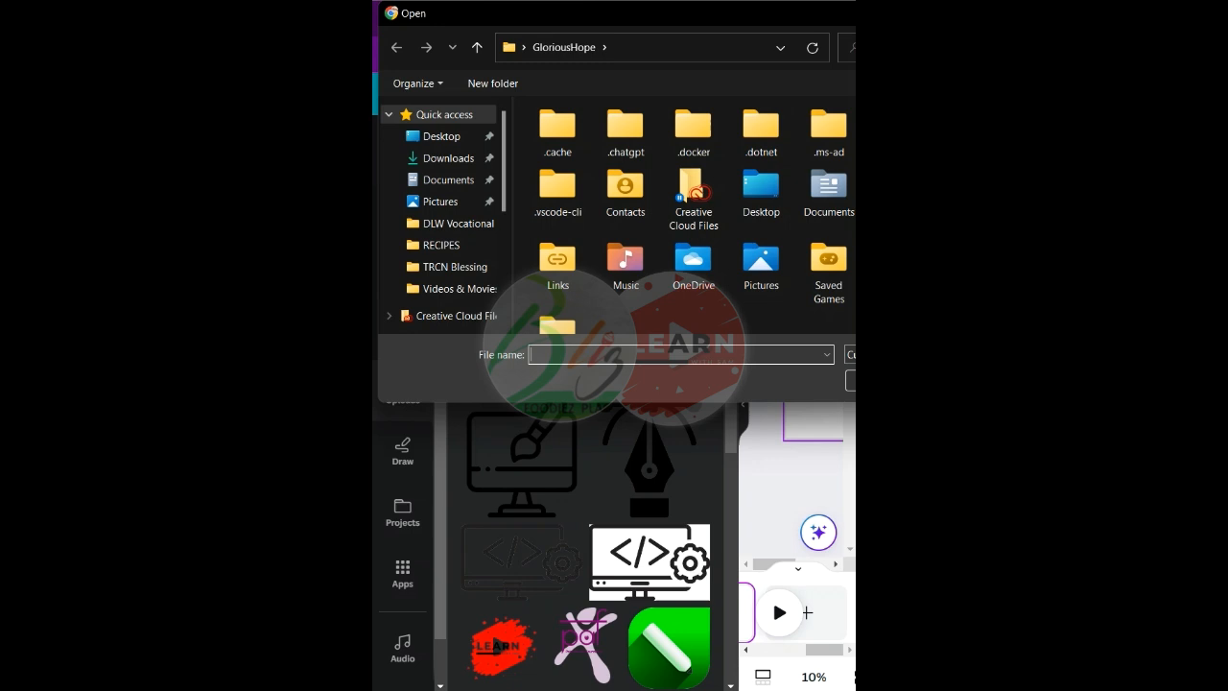
key("Escape")
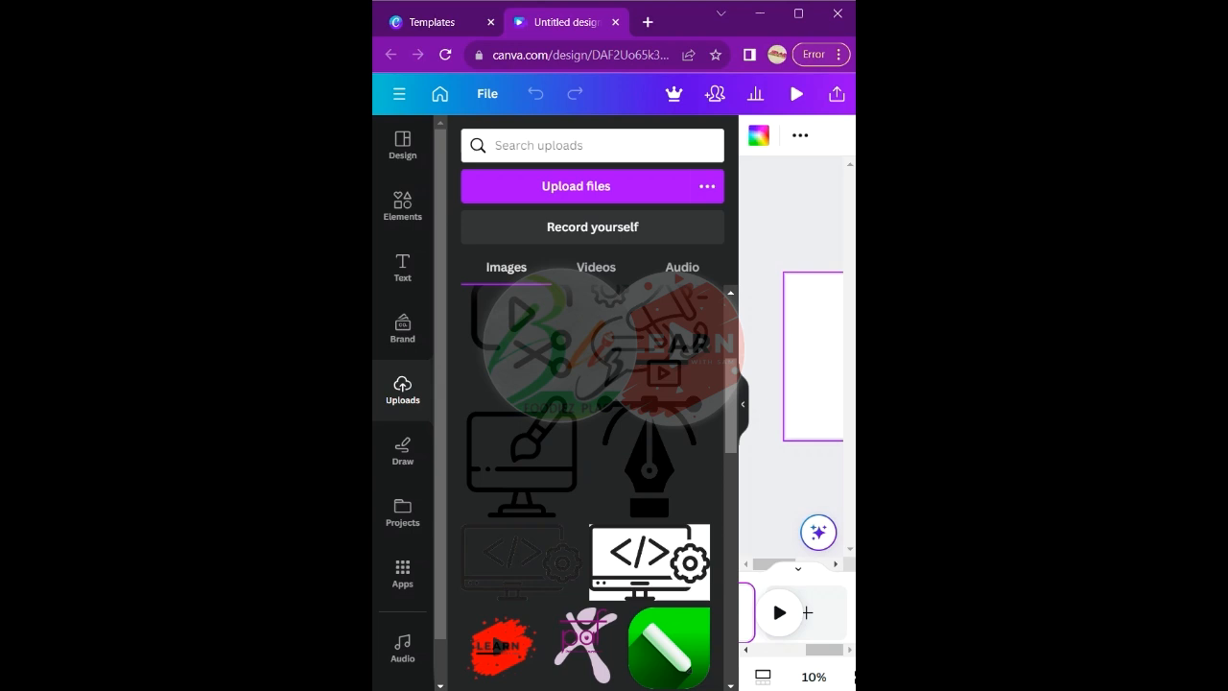
scroll(499, 350, "up", 3)
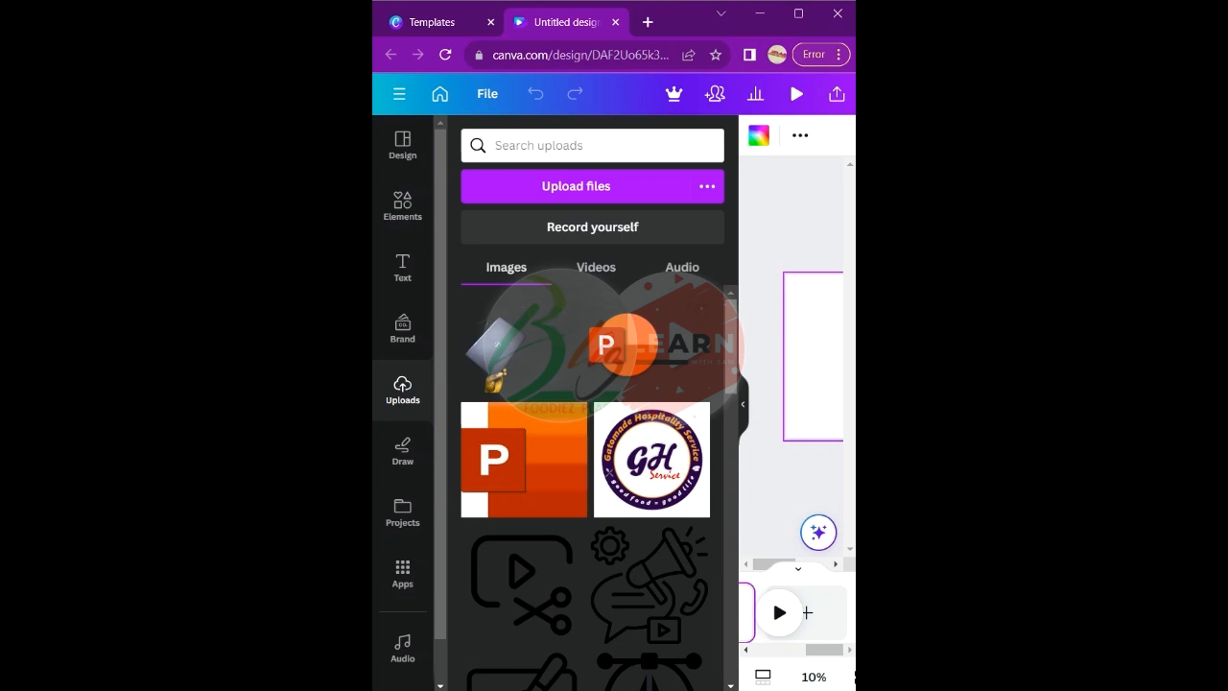
- Select the first five laptop photos among the uploaded images
scroll(585, 488, "down", 10)
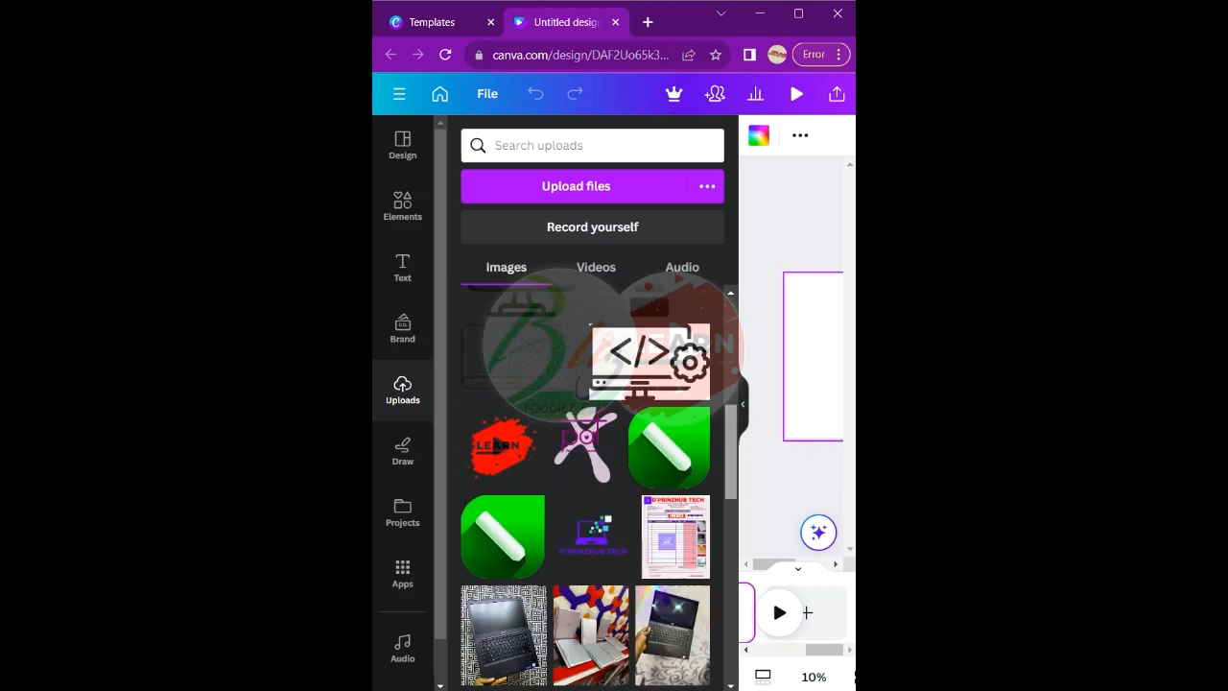
scroll(585, 487, "down", 5)
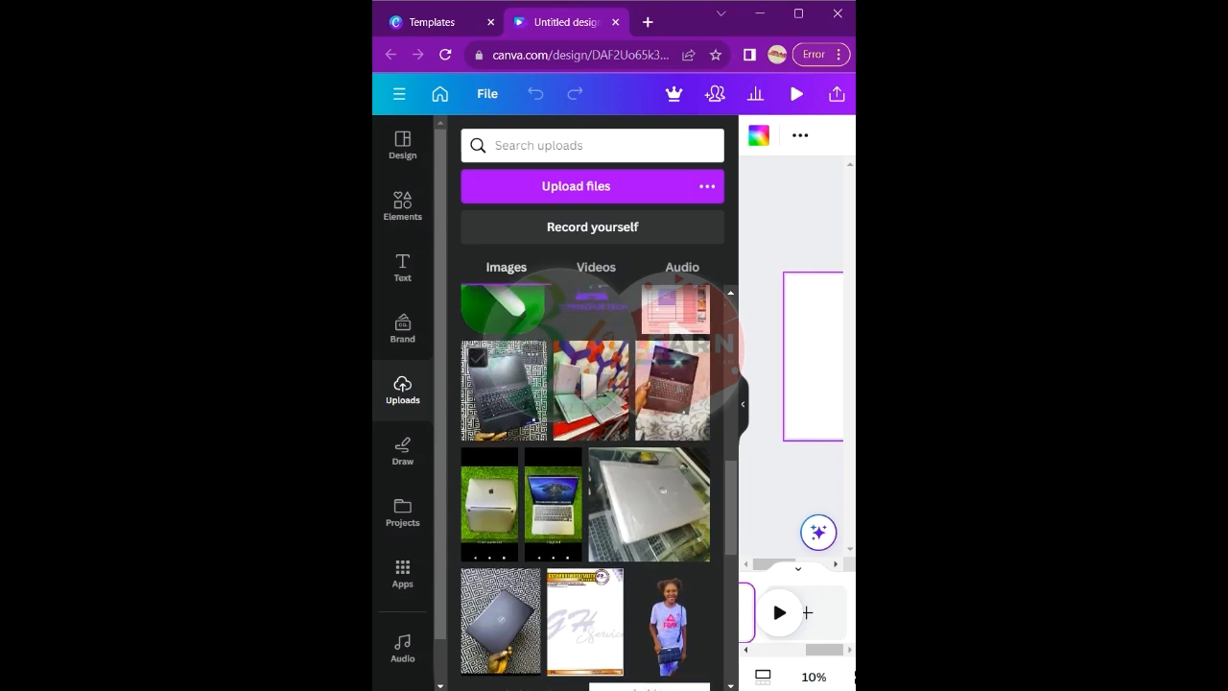
left_click(477, 358)
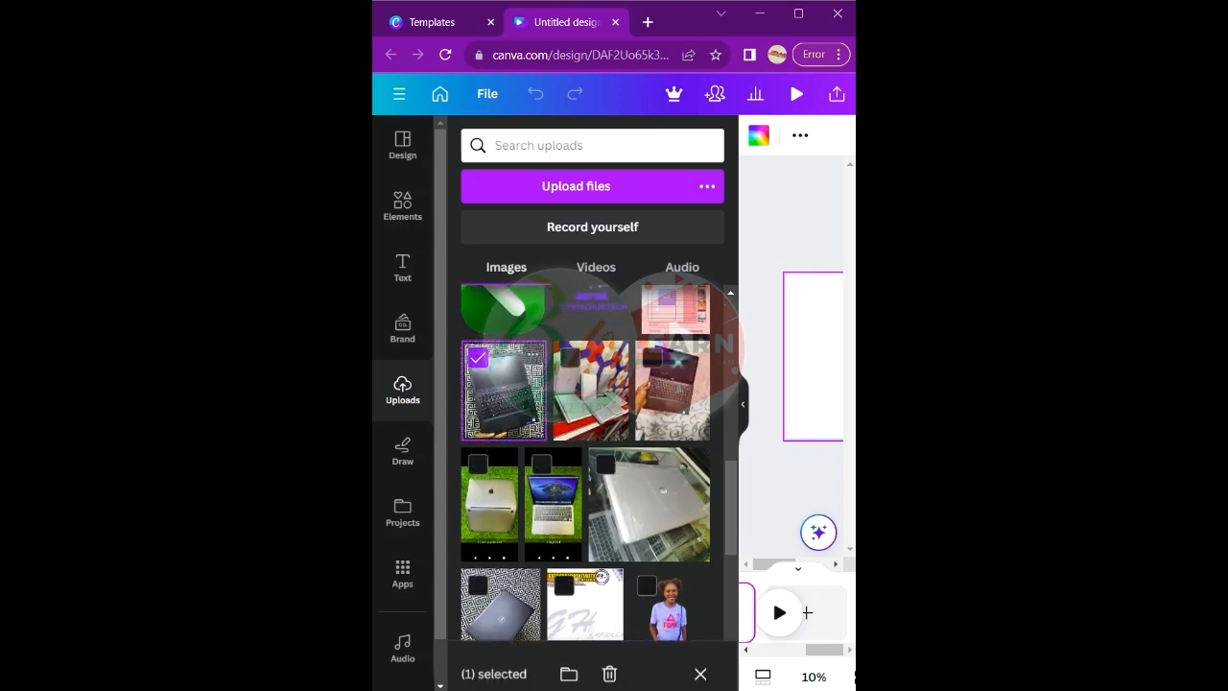
left_click(571, 358)
left_click(652, 357)
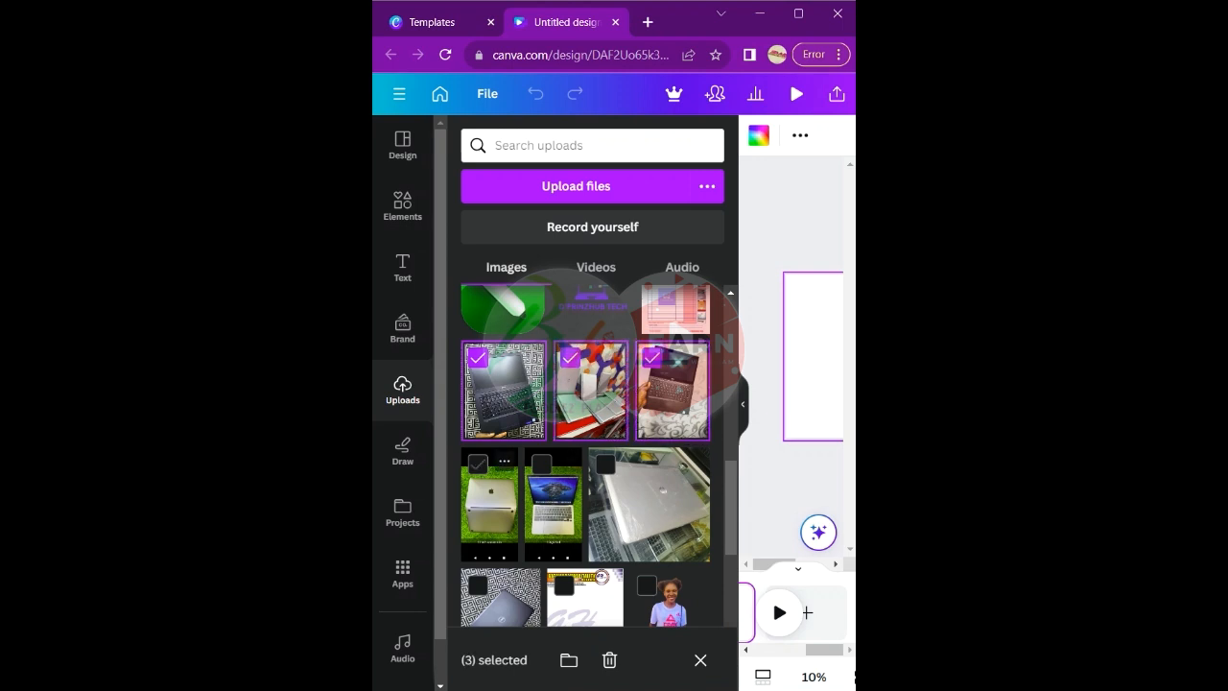
left_click(477, 463)
left_click(542, 463)
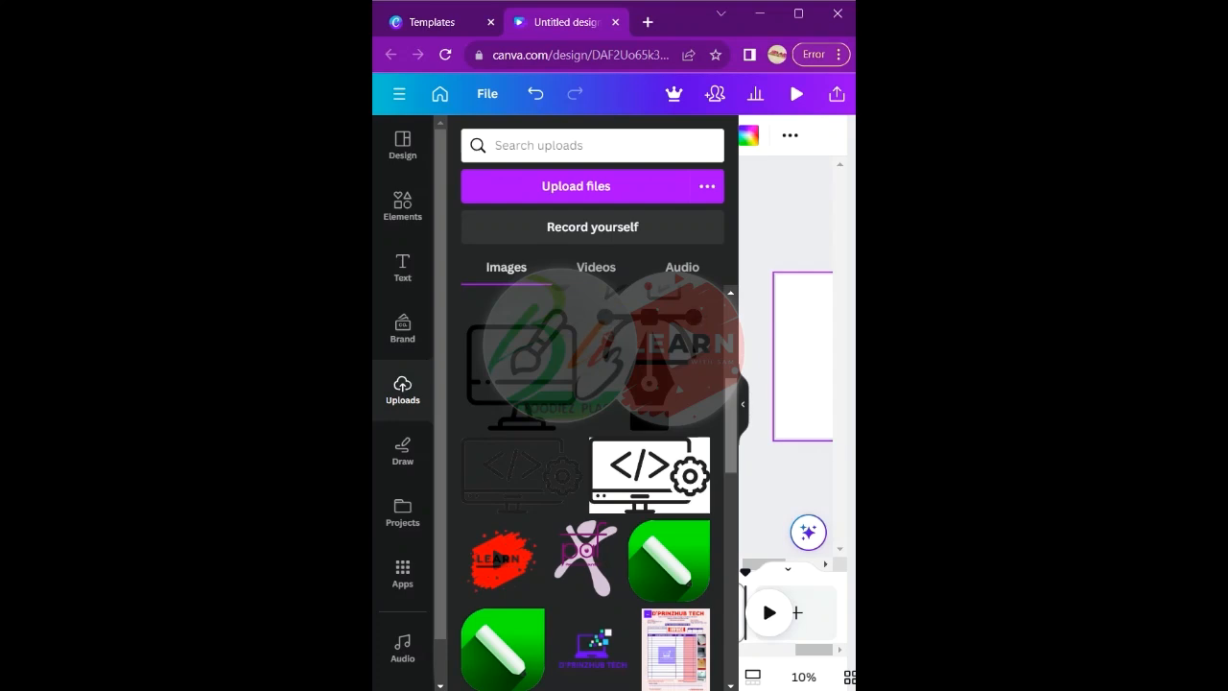
- Add the uploaded photo of the open black laptop on the patterned background to the page, and hide the uploads
scroll(585, 487, "down", 5)
scroll(585, 488, "up", 3)
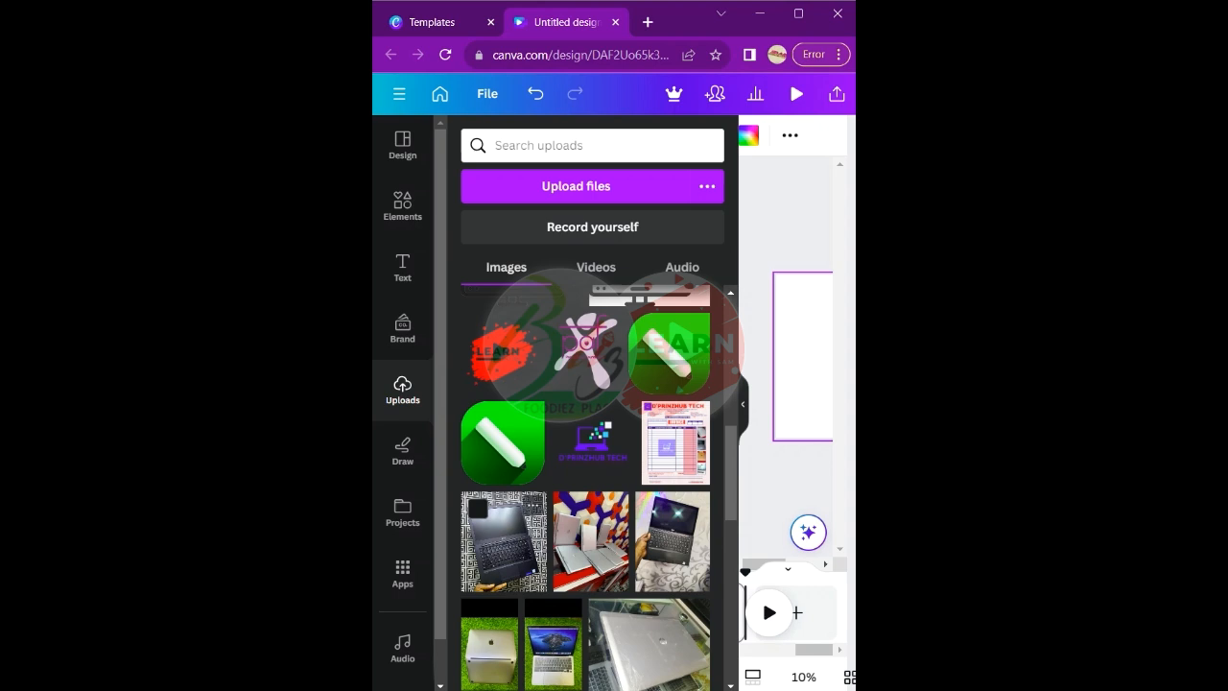
left_click(504, 542)
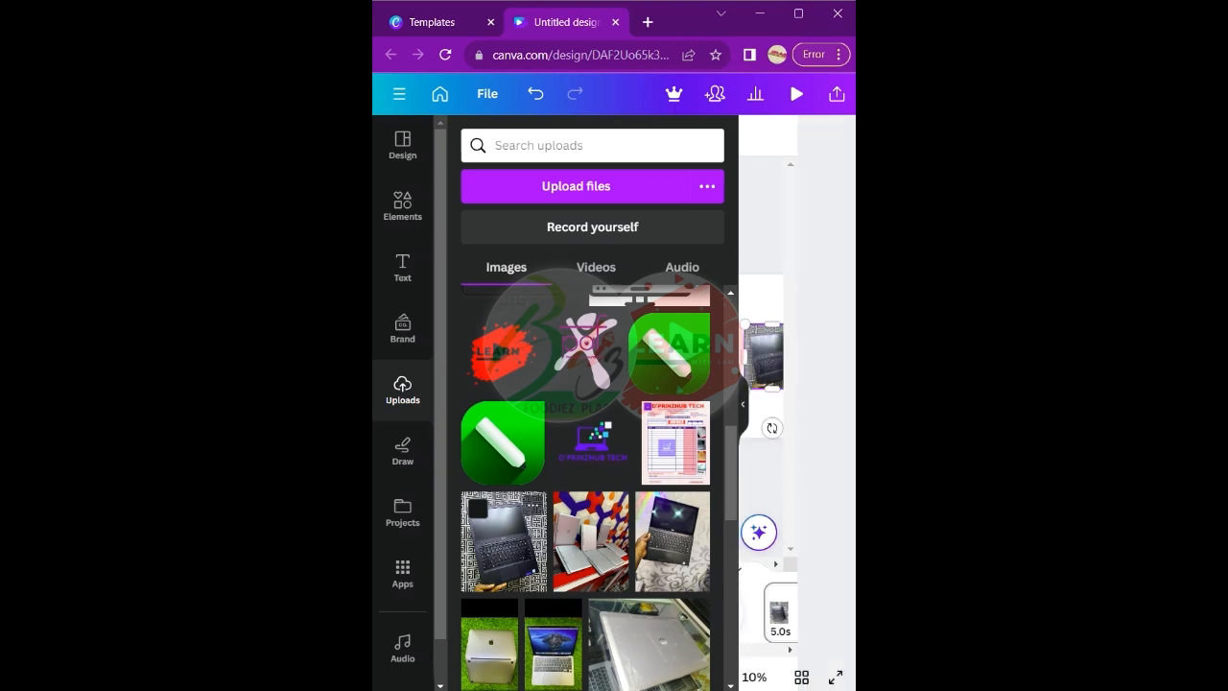
left_click(742, 404)
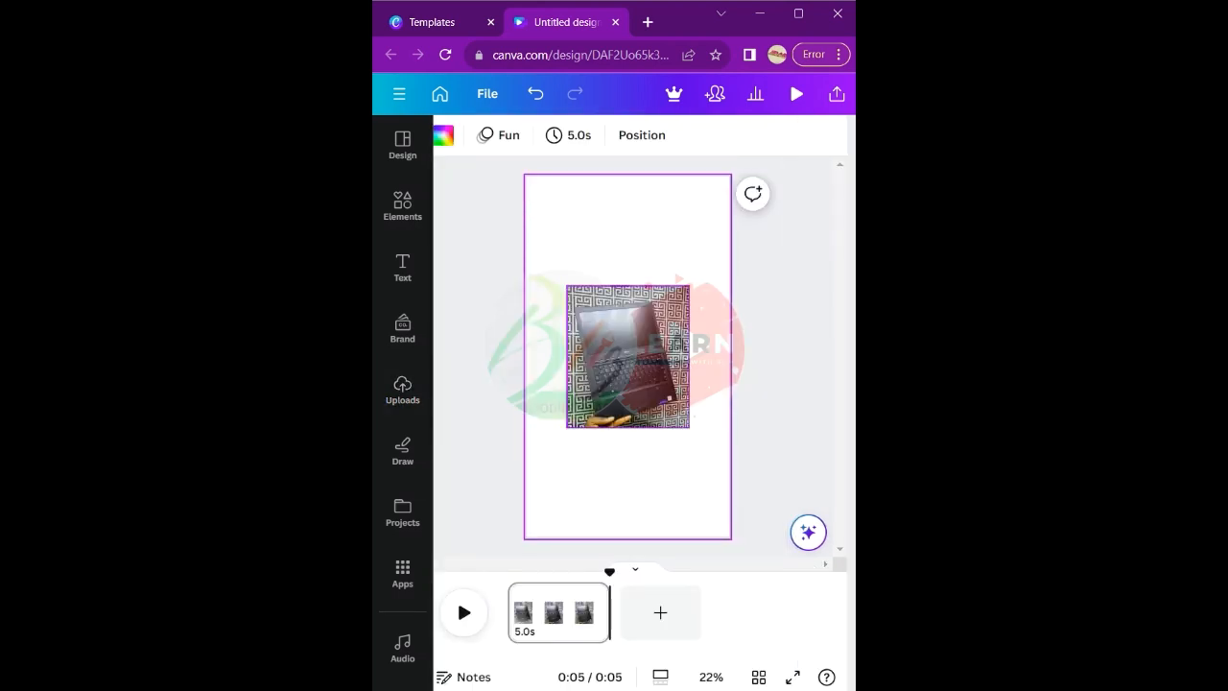
- Enlarge the laptop photo to span the page's full width, align it to the top, and extend its lower edge slightly
left_click(679, 418)
left_click_drag(688, 427, 729, 474)
left_click_drag(649, 380, 628, 312)
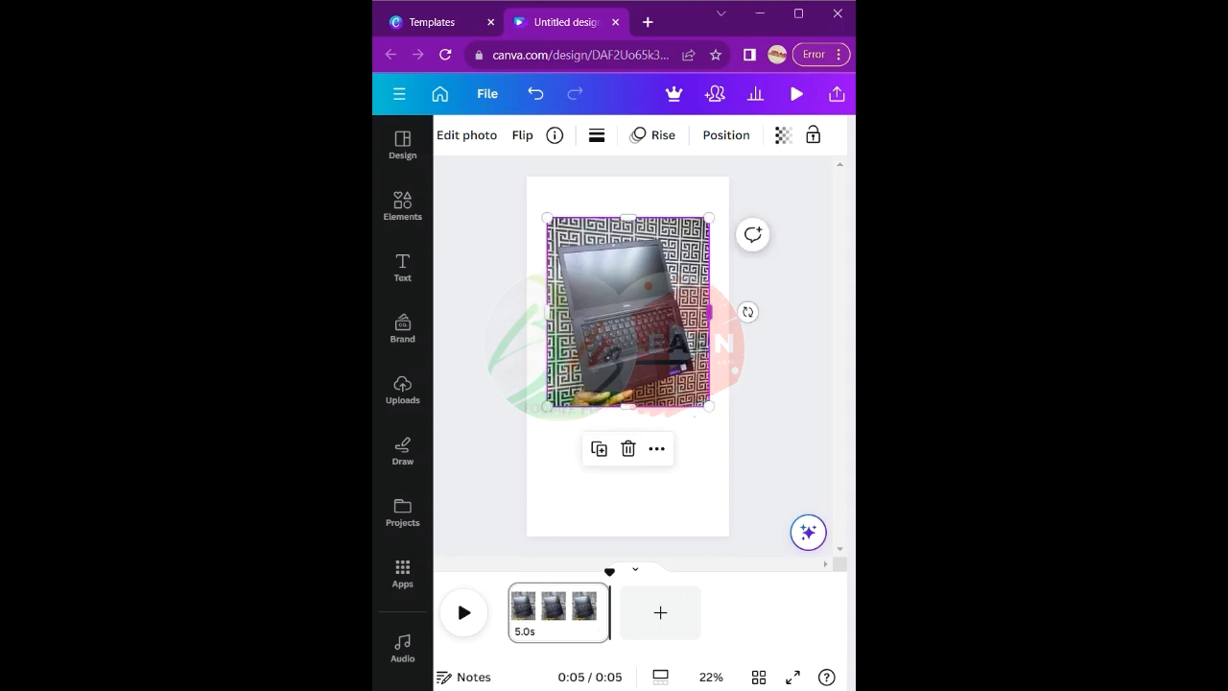
left_click_drag(708, 406, 741, 445)
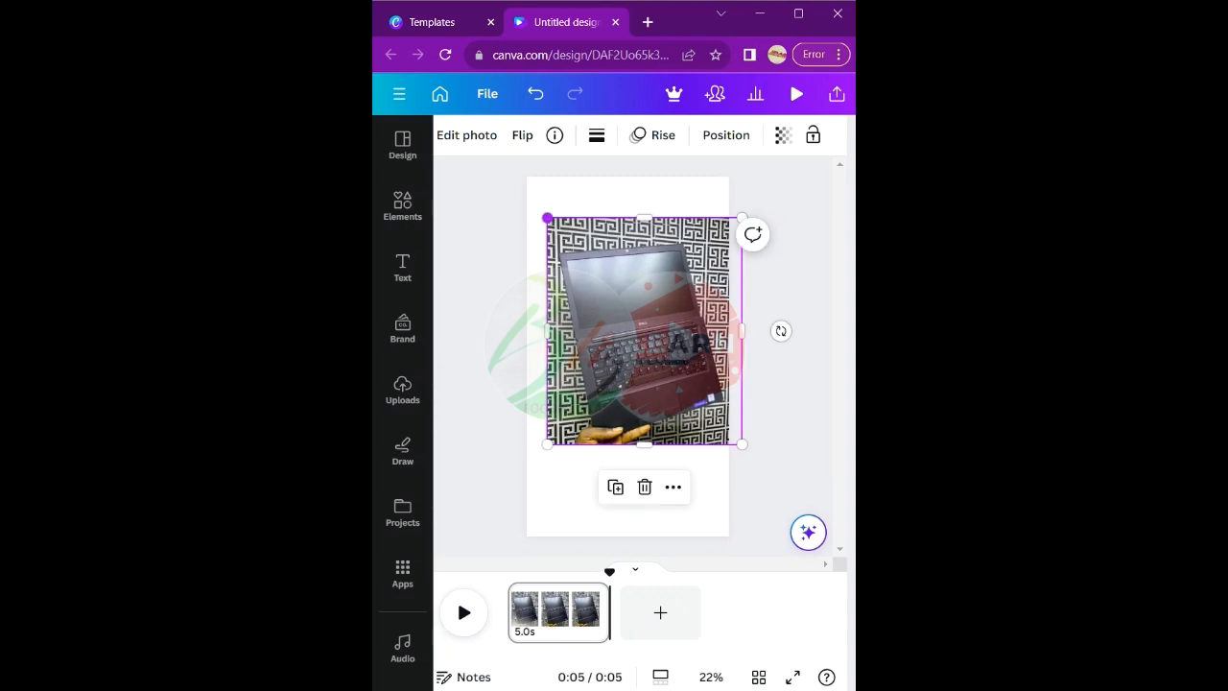
left_click_drag(547, 218, 512, 176)
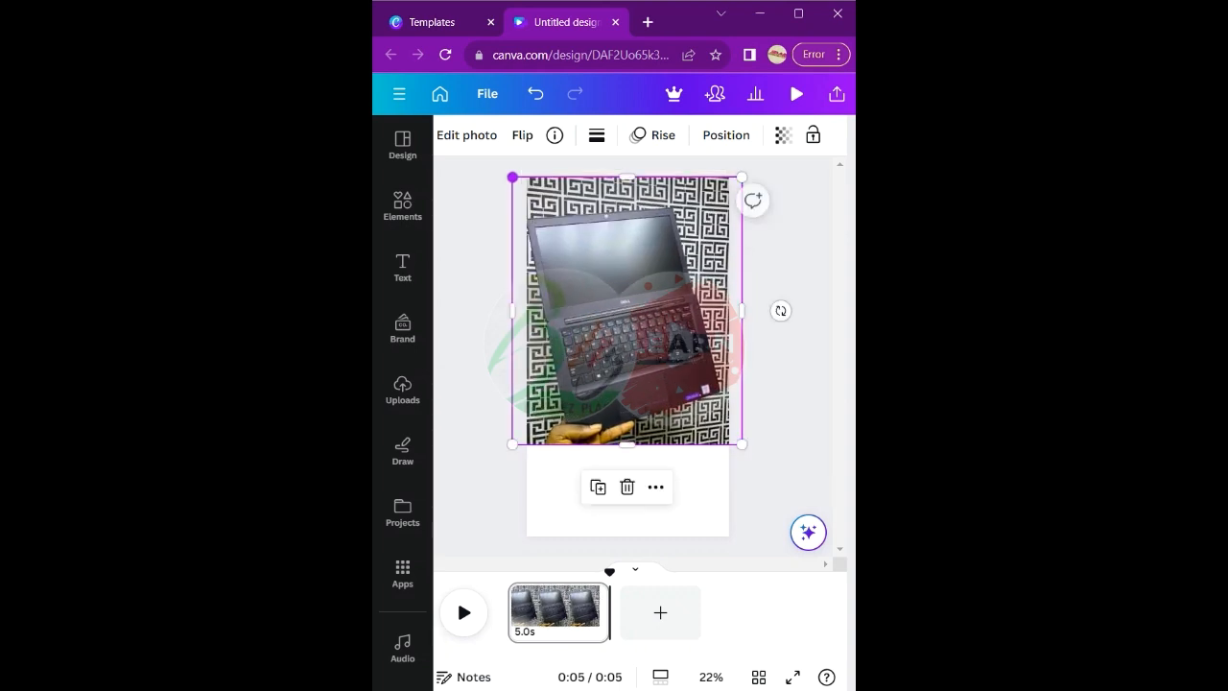
left_click_drag(627, 317, 628, 304)
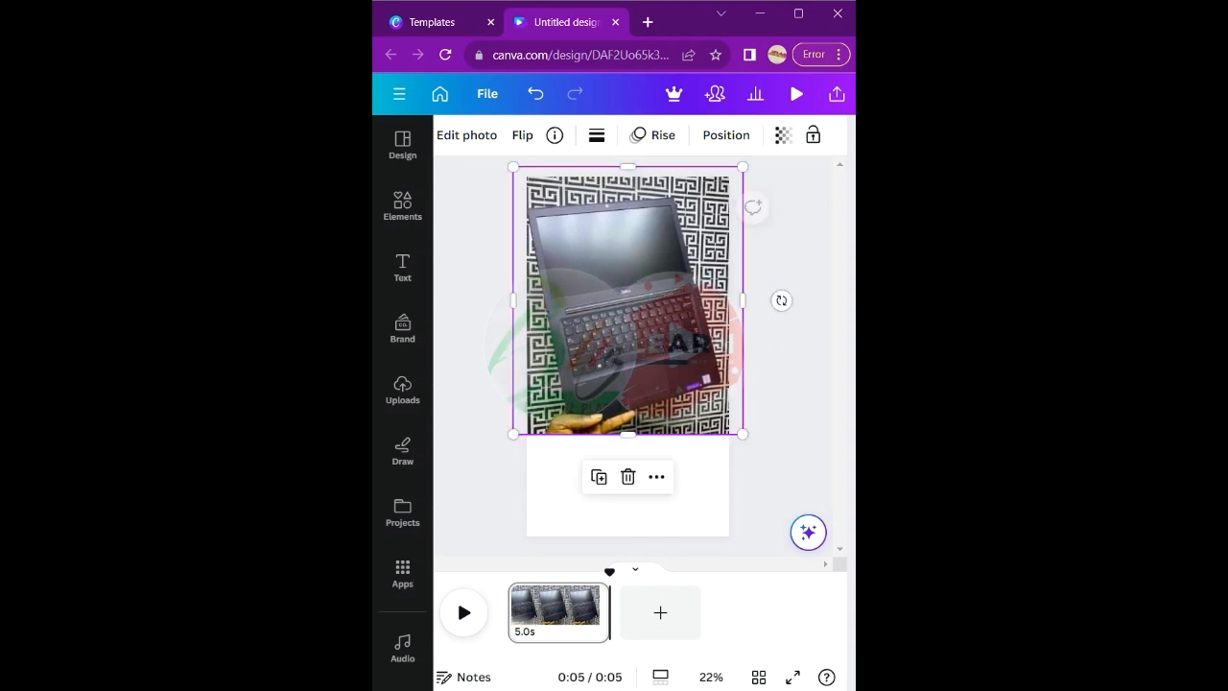
key("Escape")
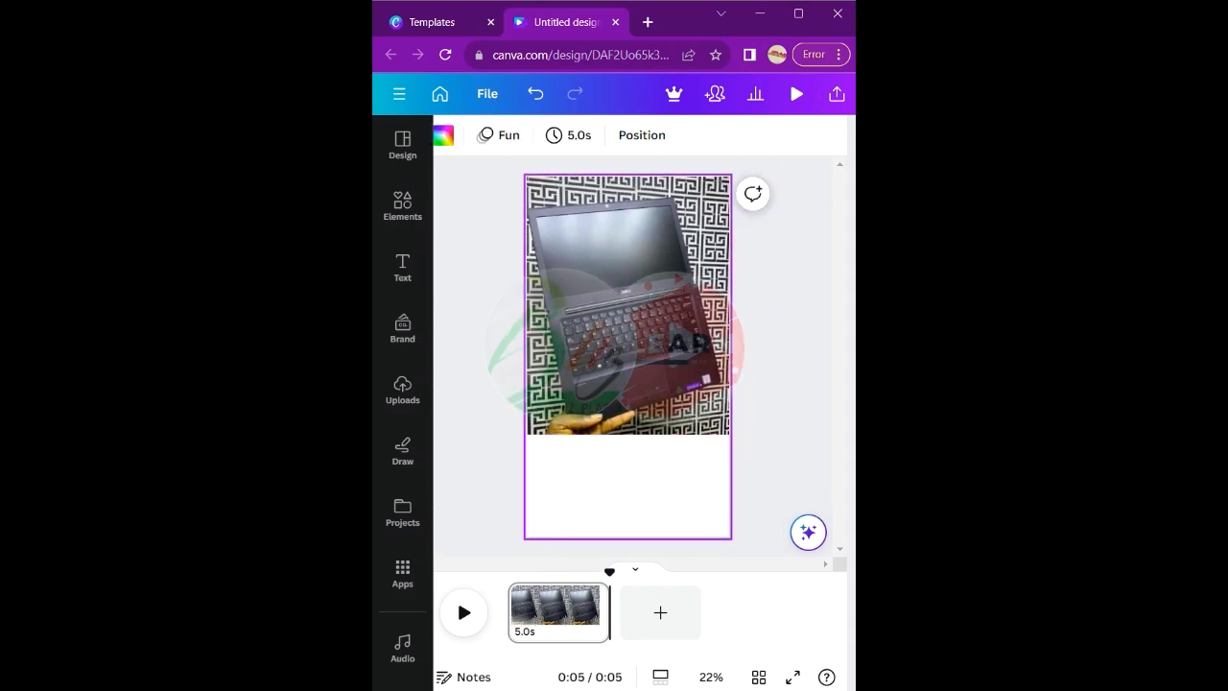
left_click(627, 383)
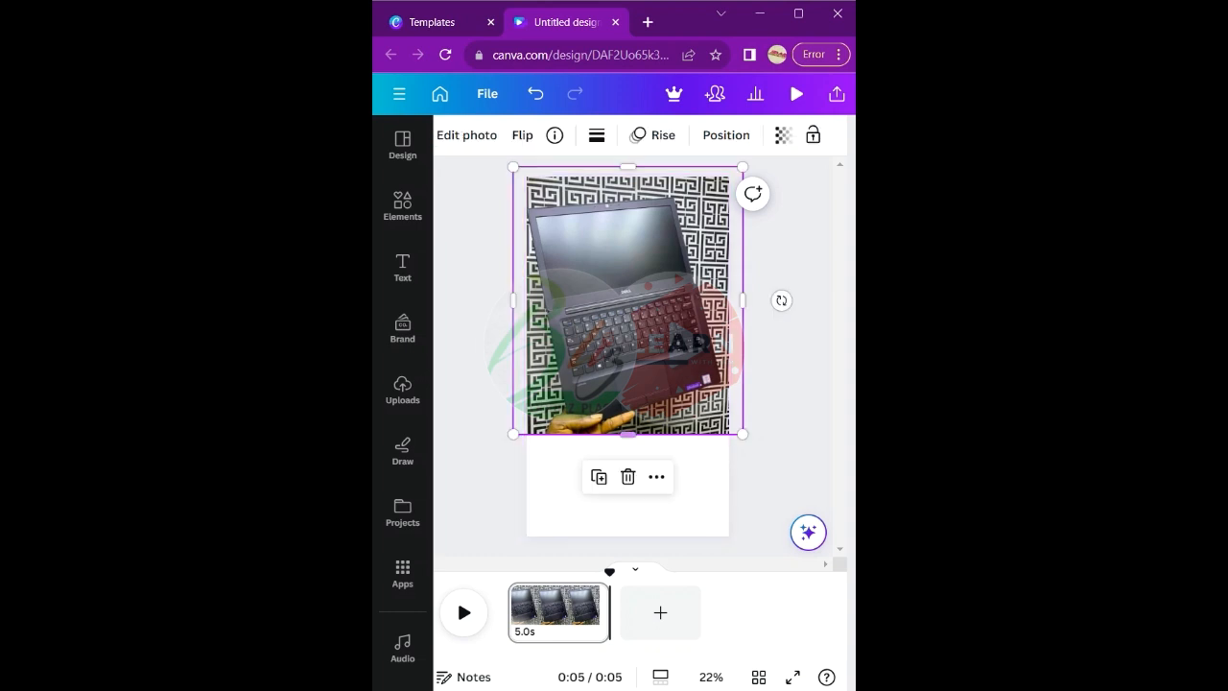
mouse_move(627, 434)
left_mouse_down()
mouse_move(627, 460)
mouse_move(627, 448)
left_mouse_up()
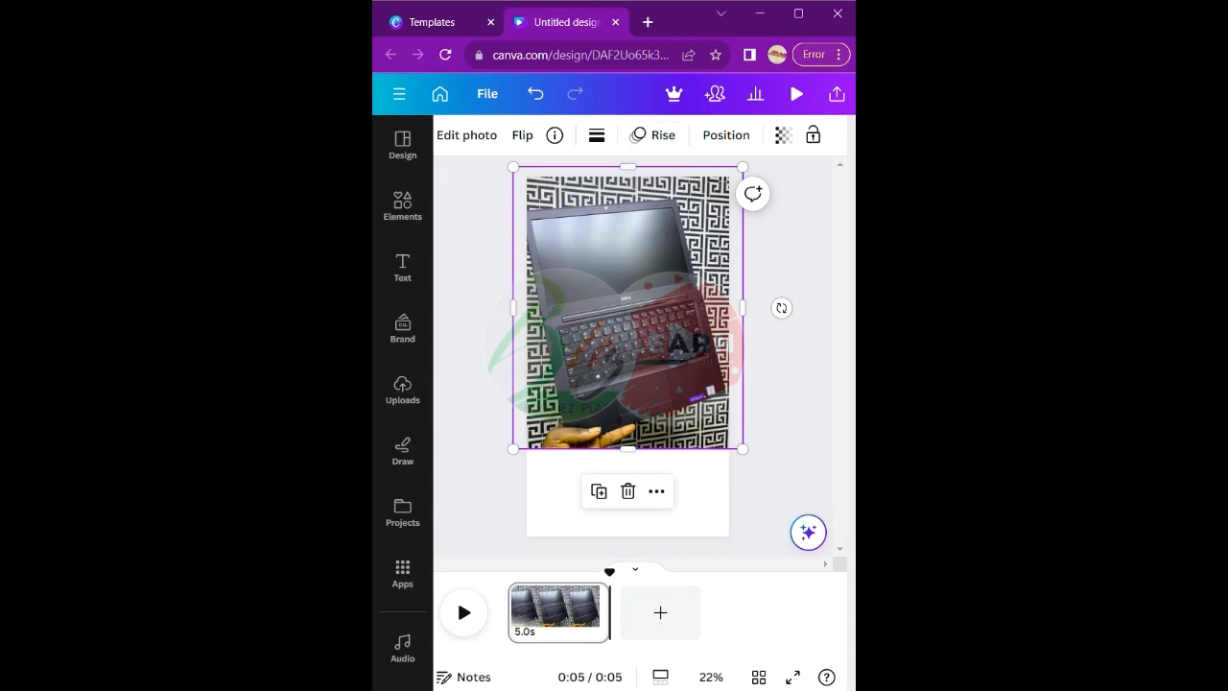
- Preview the video briefly and return the playhead to the start of the timeline
left_click(459, 603)
left_click(458, 602)
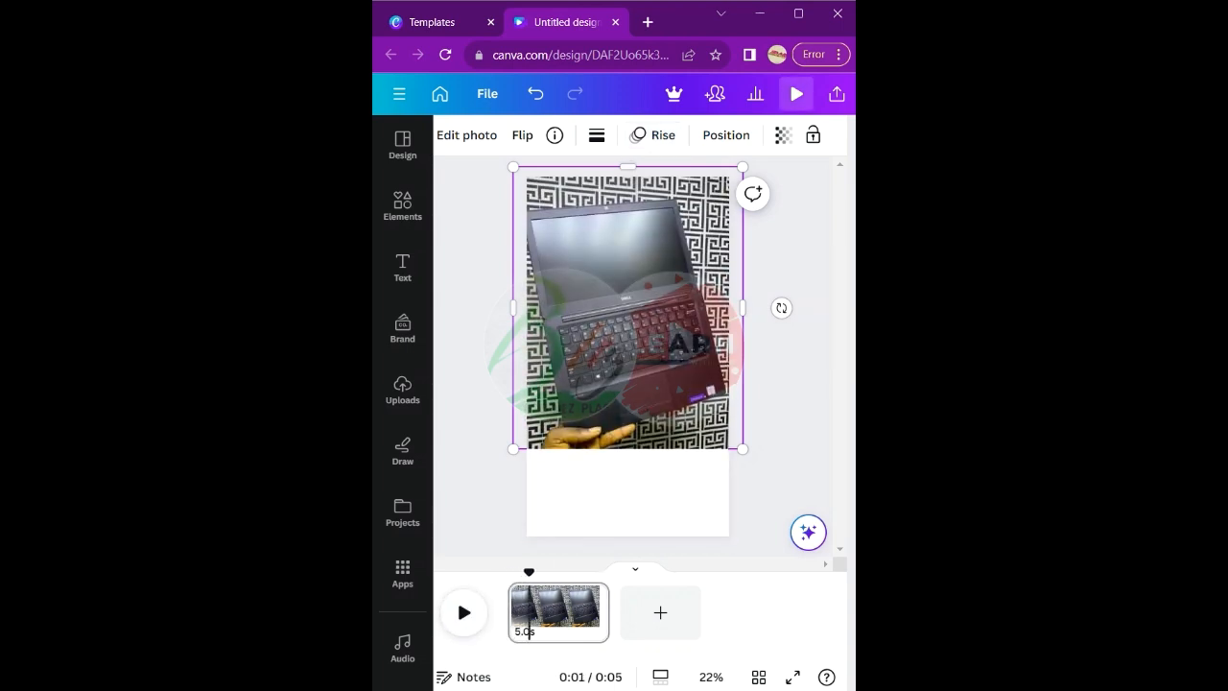
left_click_drag(528, 572, 508, 573)
left_click(458, 599)
left_click(458, 599)
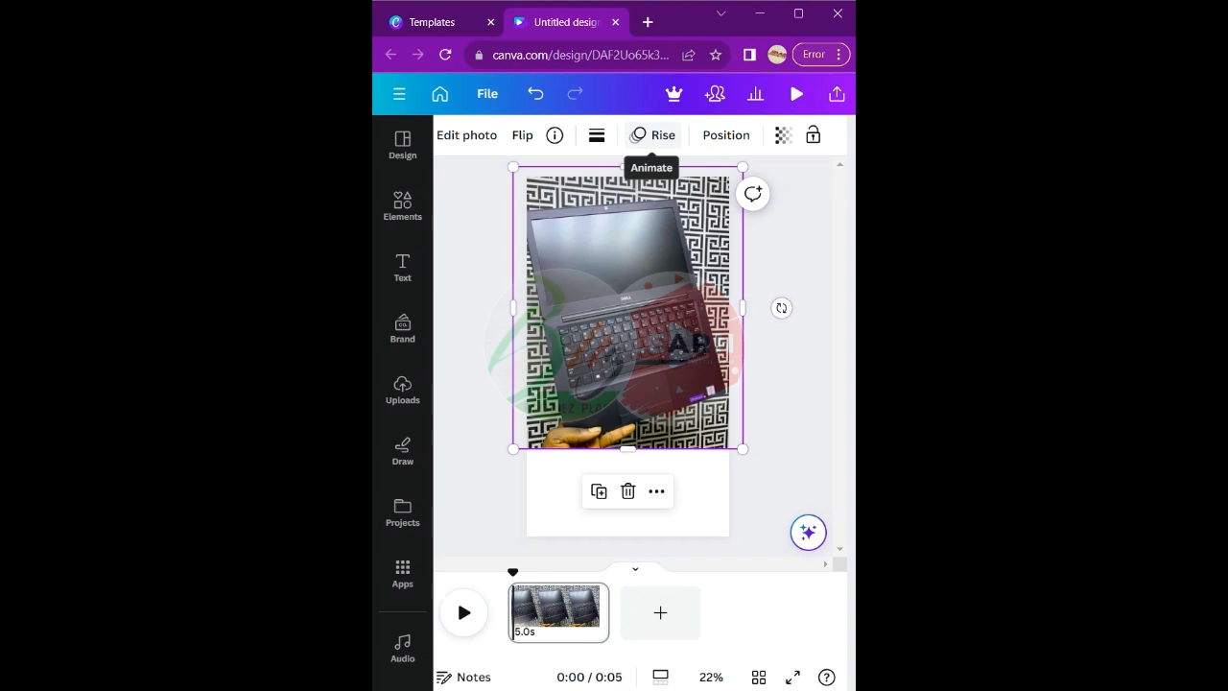
- Apply the Stomp photo animation to the laptop photo
left_click(652, 136)
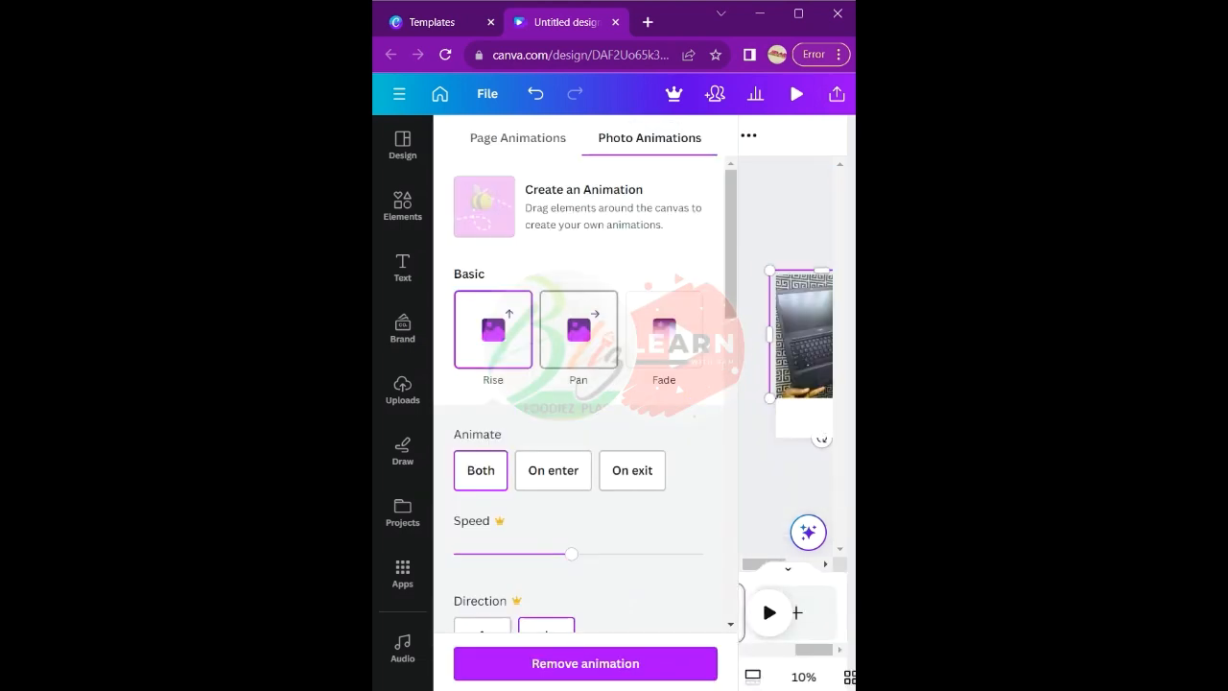
scroll(585, 393, "down", 5)
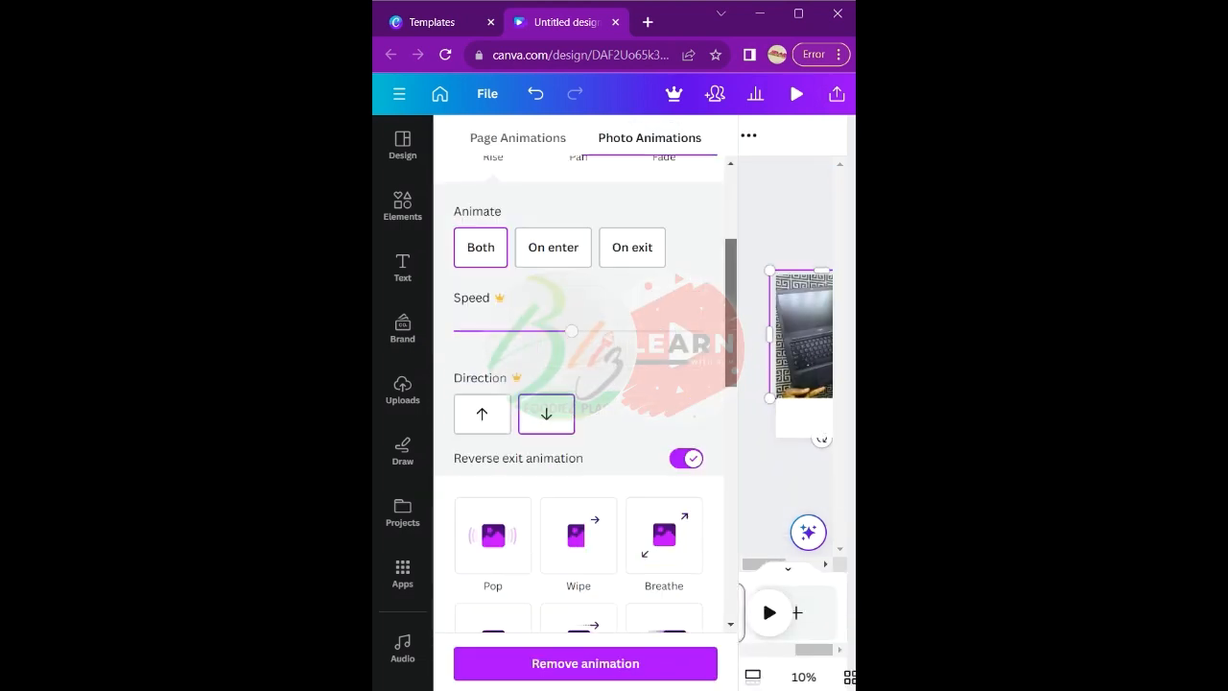
scroll(585, 393, "down", 3)
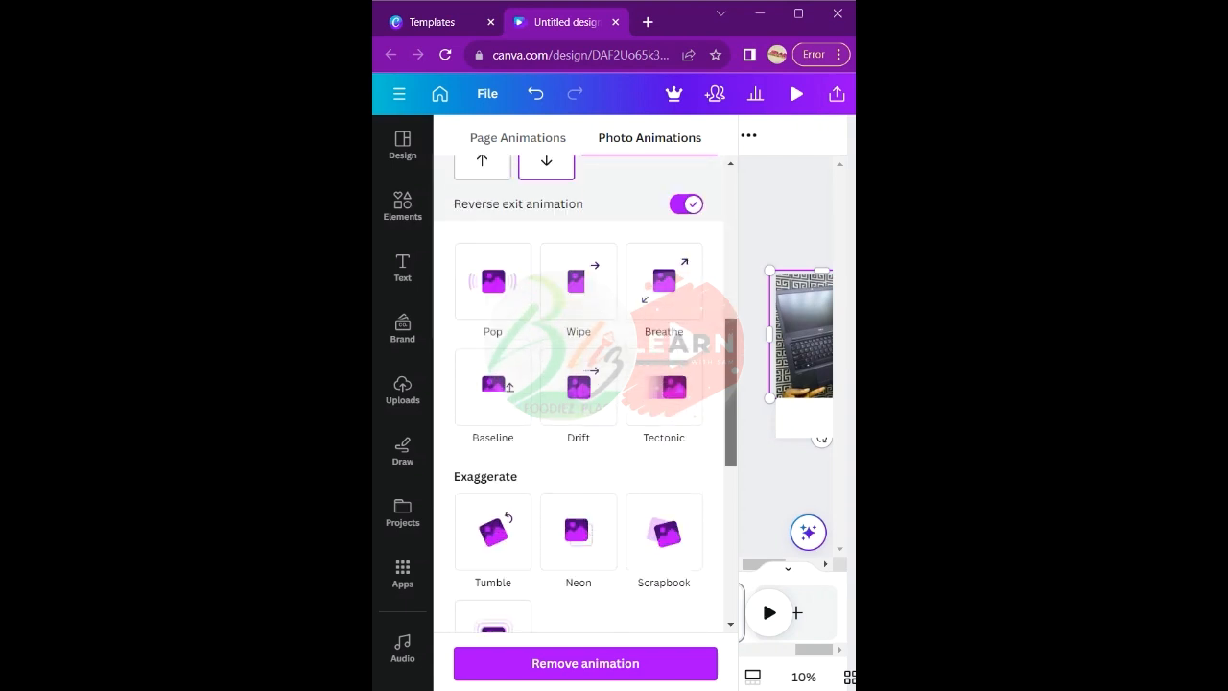
scroll(585, 393, "down", 1)
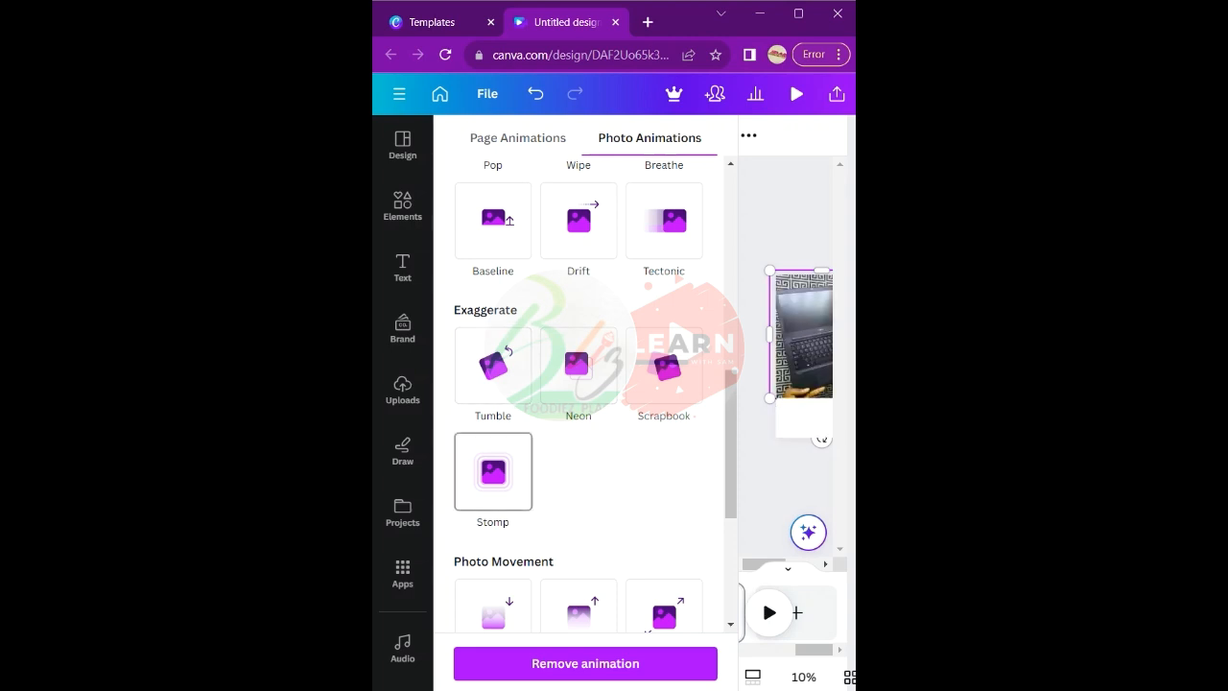
left_click(493, 472)
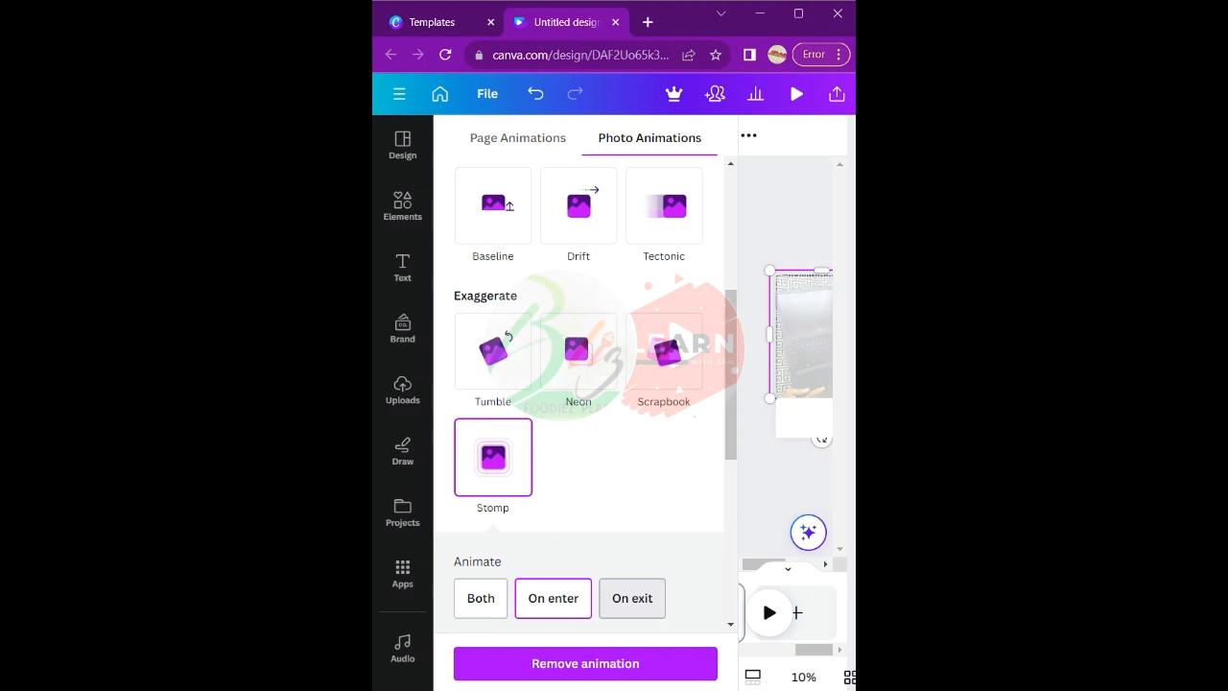
- Set the laptop photo's Stomp animation to play on both enter and exit, and close the animation options
left_click(481, 599)
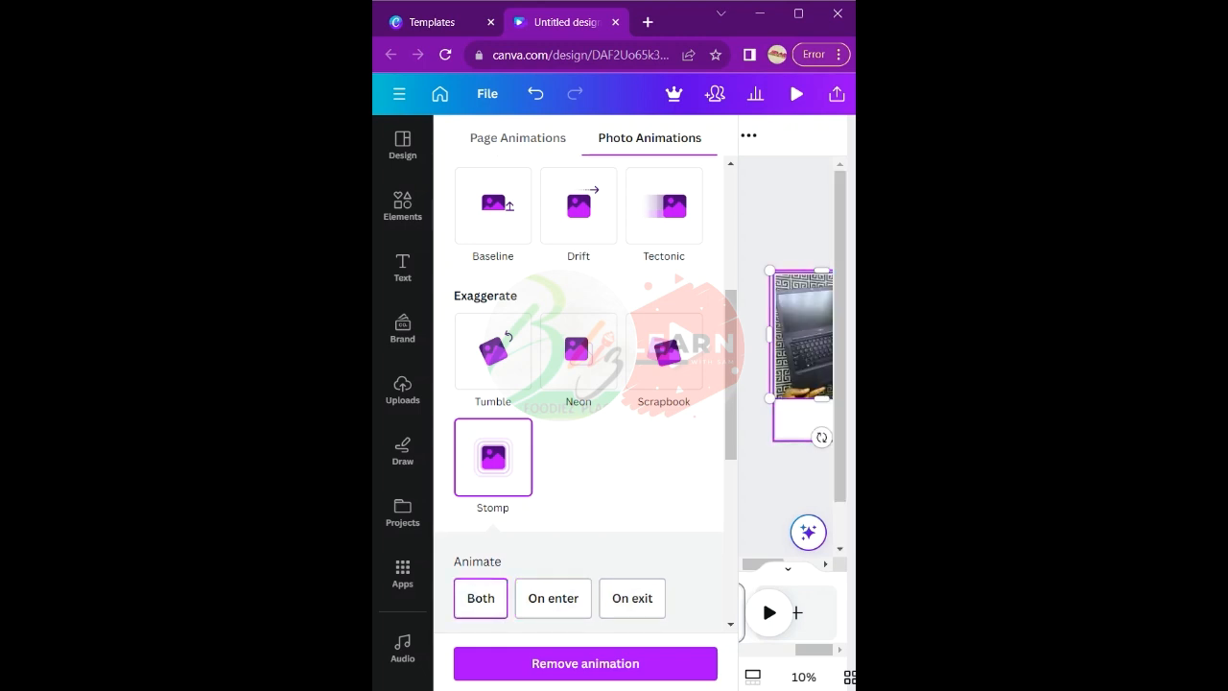
left_click(769, 612)
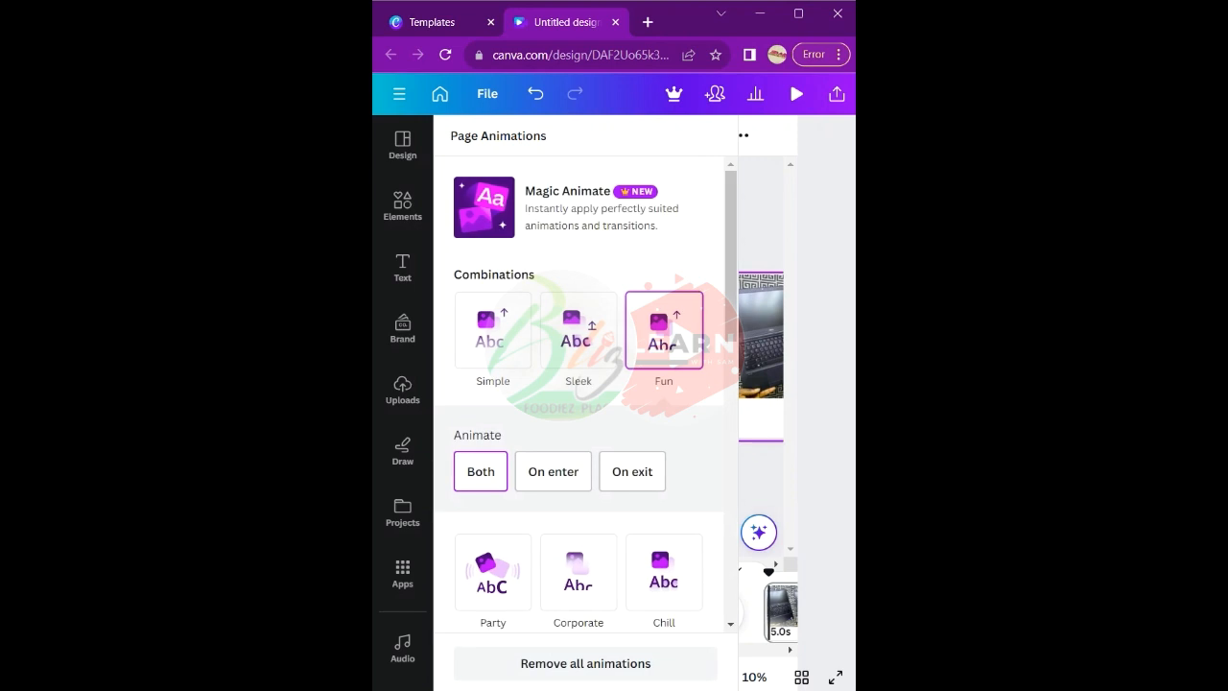
left_click(764, 220)
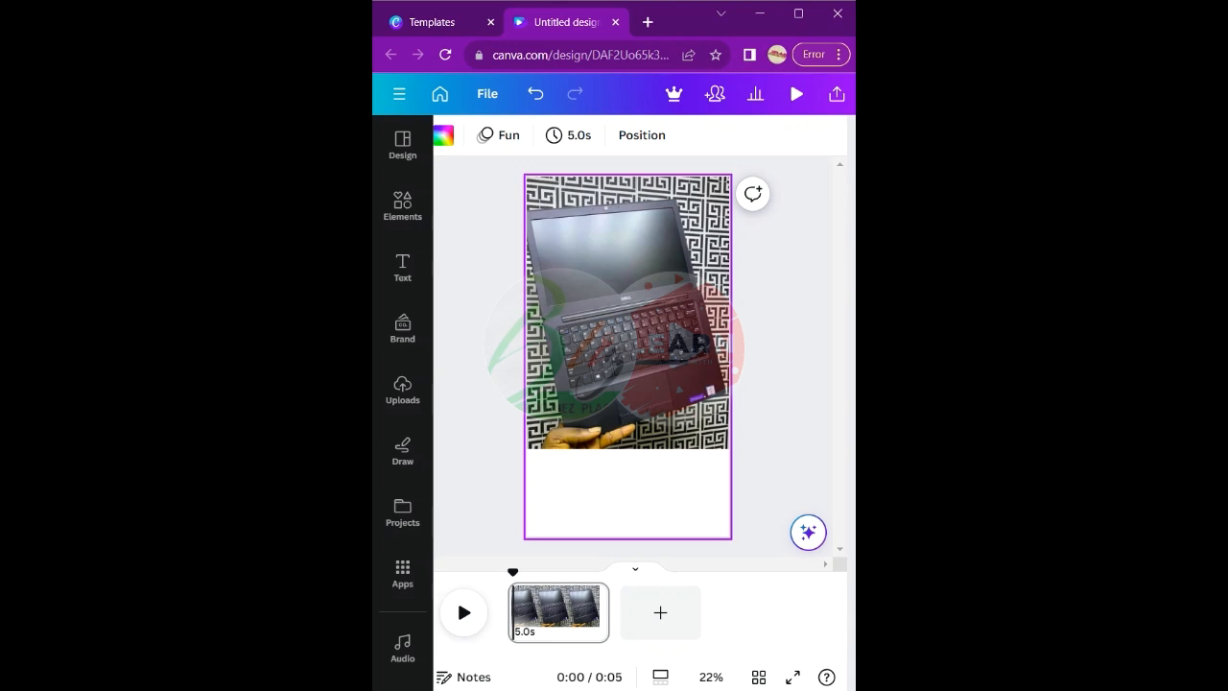
- Add the text "Order your quality laptop!" over the laptop photo and widen its text box to fit two lines
left_click(401, 267)
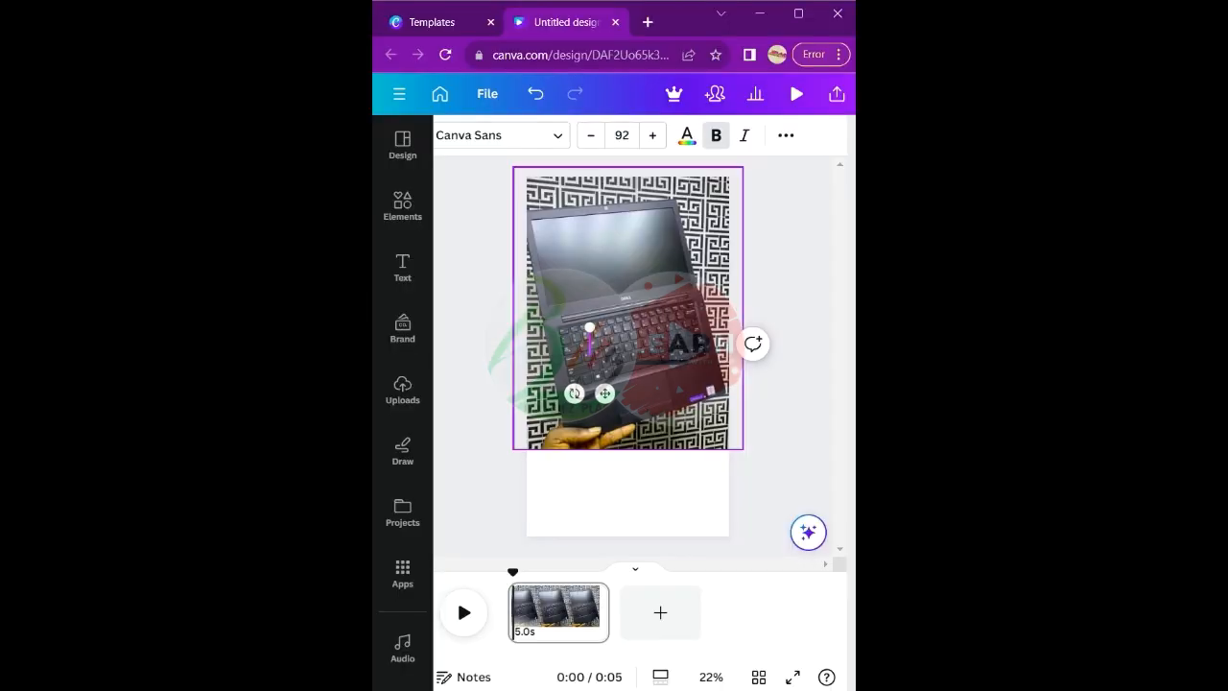
type("Order")
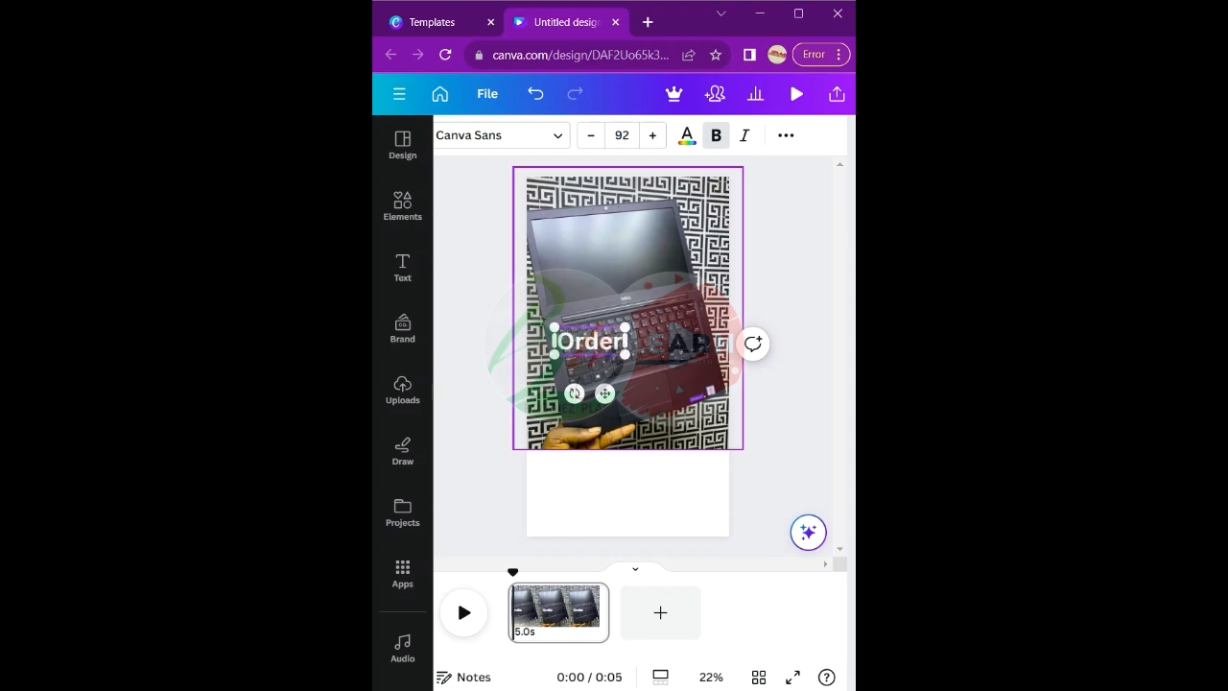
type(" your")
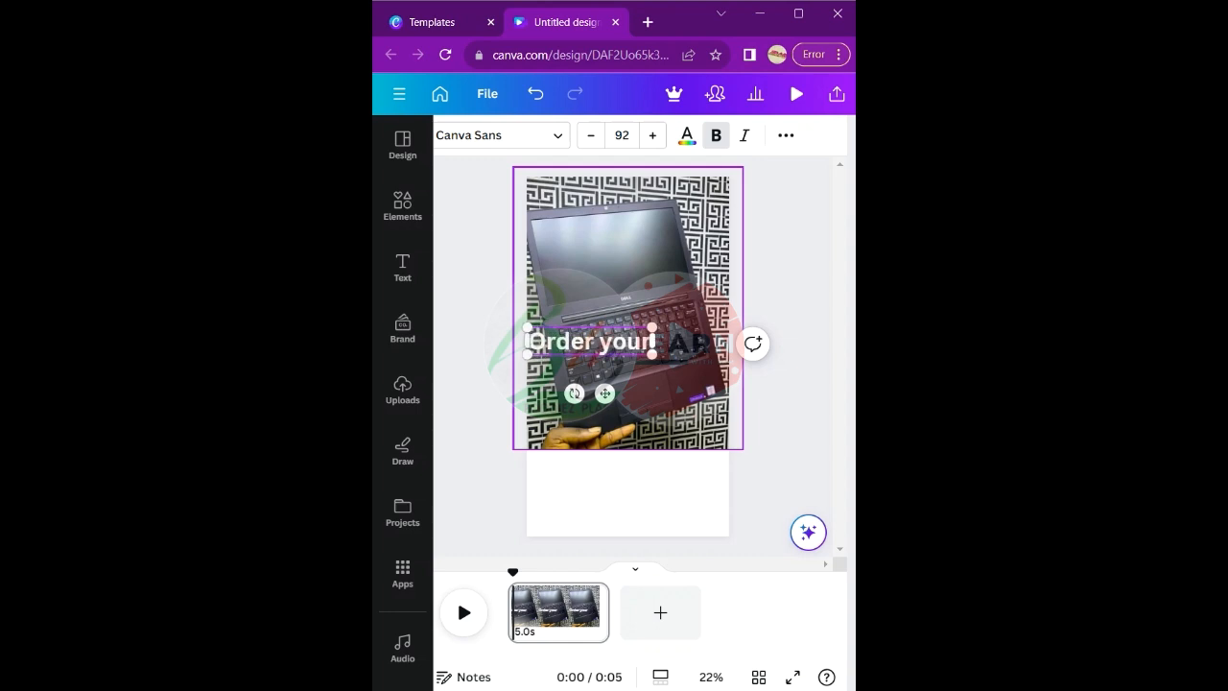
type(" quality laptop")
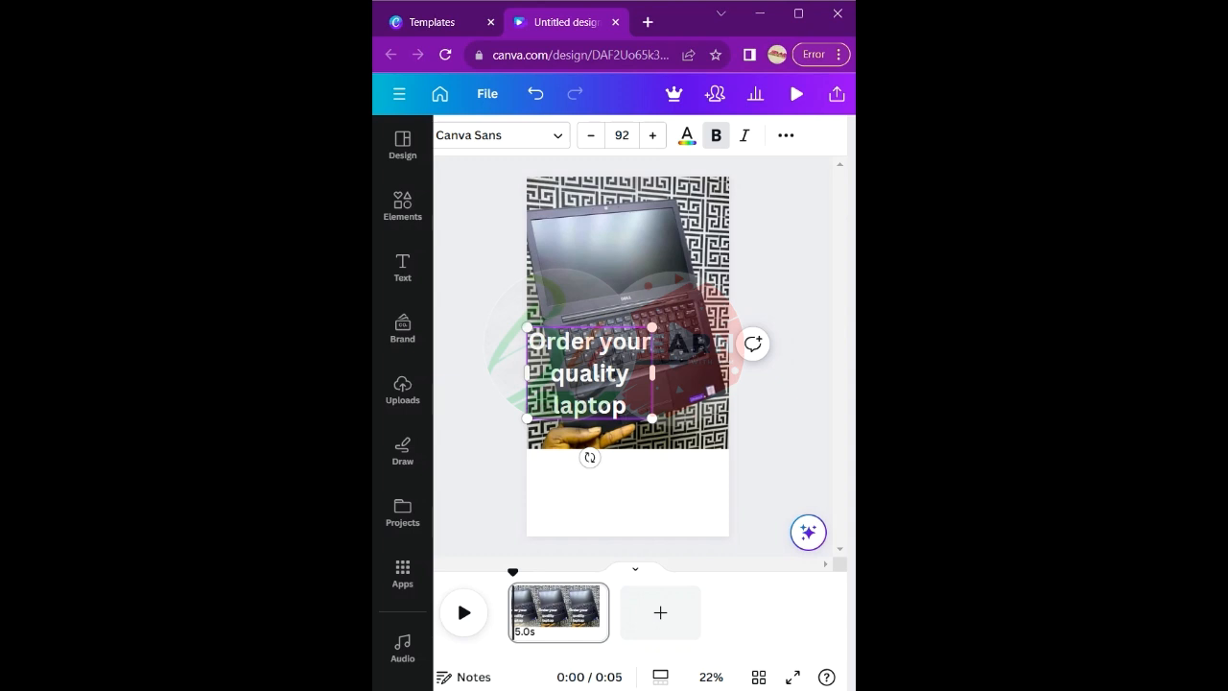
type("!")
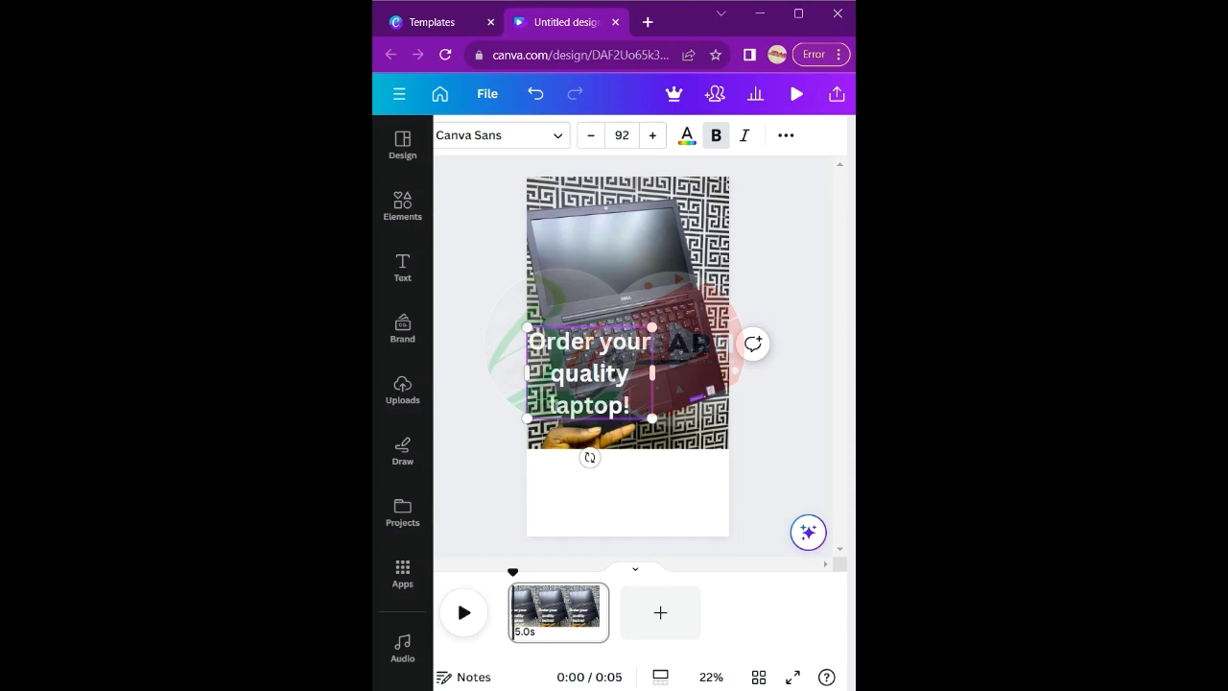
left_click_drag(653, 376, 718, 391)
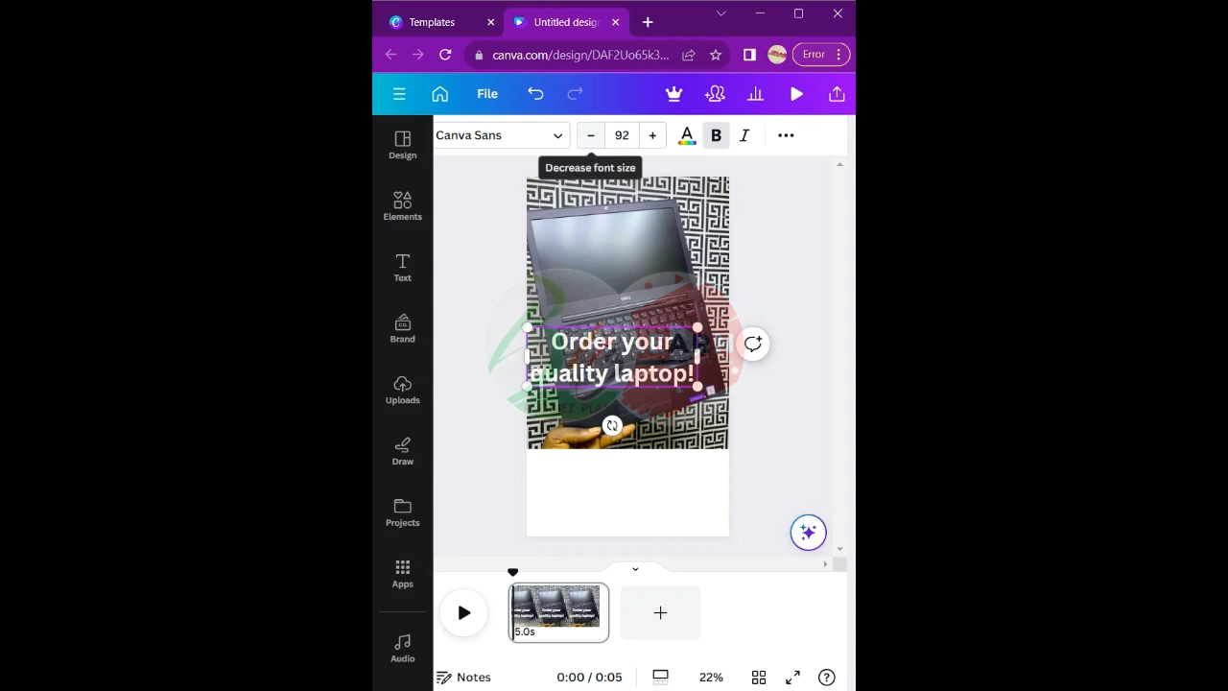
- Reduce the caption's font size to 59
left_click(591, 135)
left_click(591, 135)
left_click(591, 135)
left_click(591, 135)
left_click(591, 136)
left_click(590, 135)
left_click(590, 136)
left_click(591, 135)
double_click(591, 135)
double_click(591, 135)
double_click(591, 136)
double_click(591, 135)
double_click(591, 135)
double_click(591, 135)
double_click(591, 135)
double_click(591, 135)
double_click(591, 135)
double_click(591, 136)
double_click(591, 135)
double_click(591, 135)
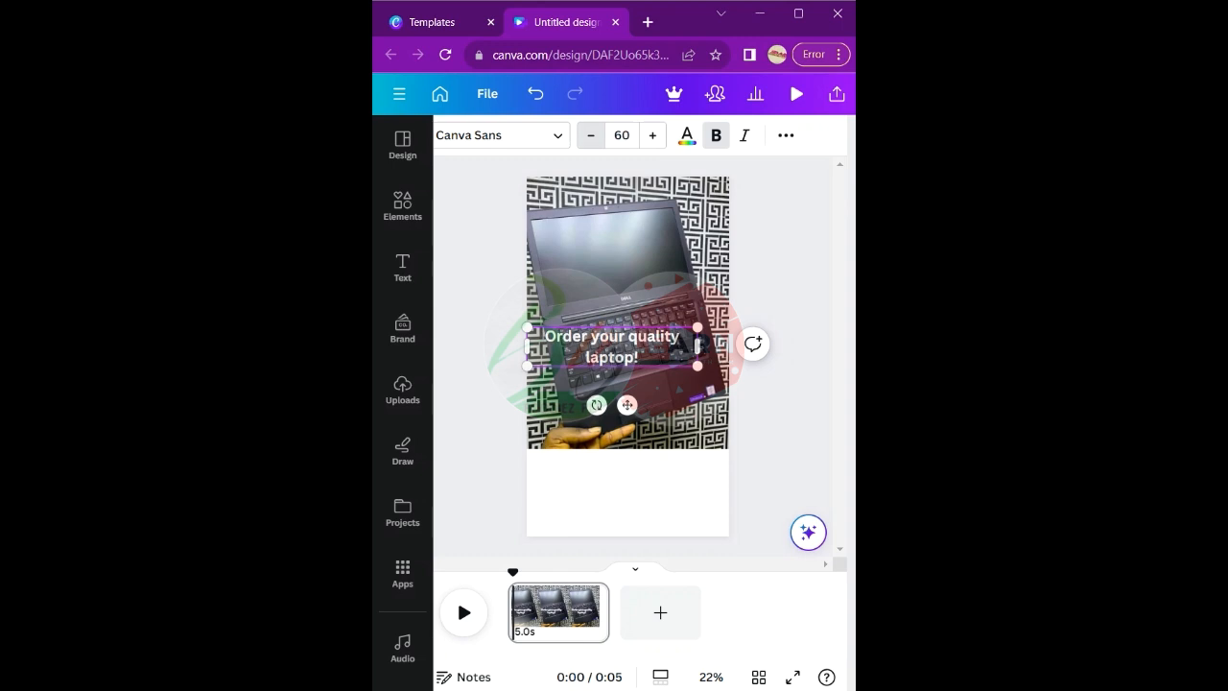
left_click(591, 135)
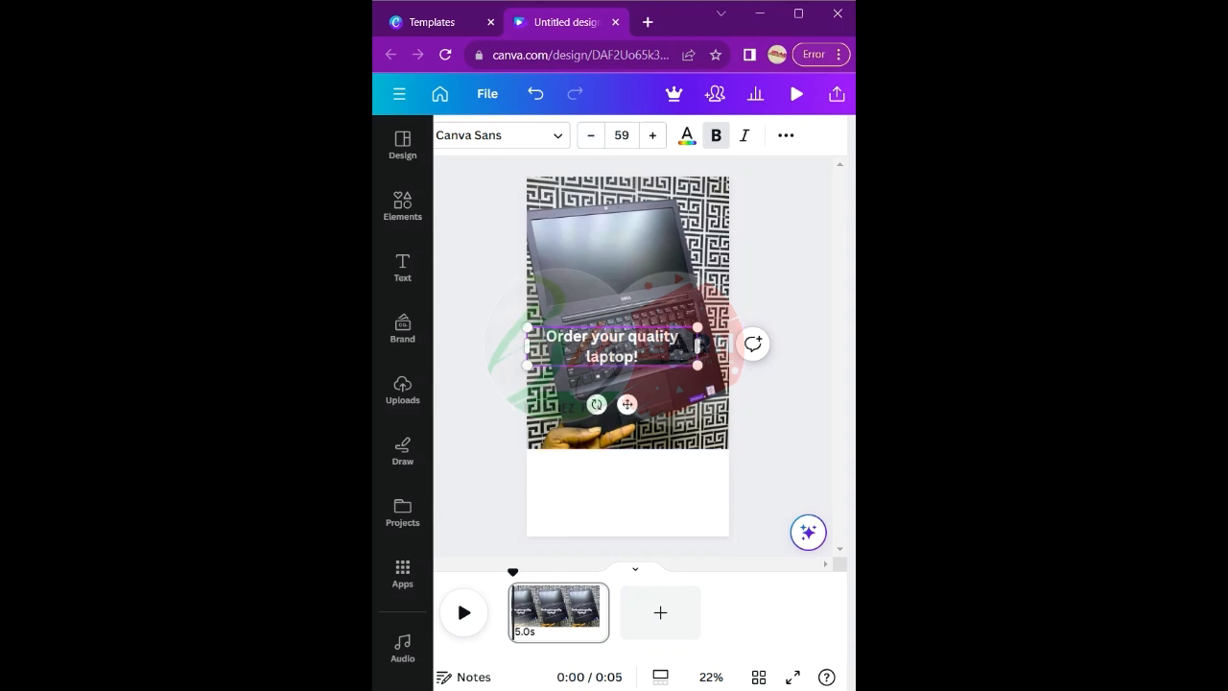
- Reword the caption as "Get your quality laptop!" and fit it on one line, centred near the photo's lower edge
key("BackSpace")
key("BackSpace")
key("BackSpace")
key("BackSpace")
key("BackSpace")
key("BackSpace")
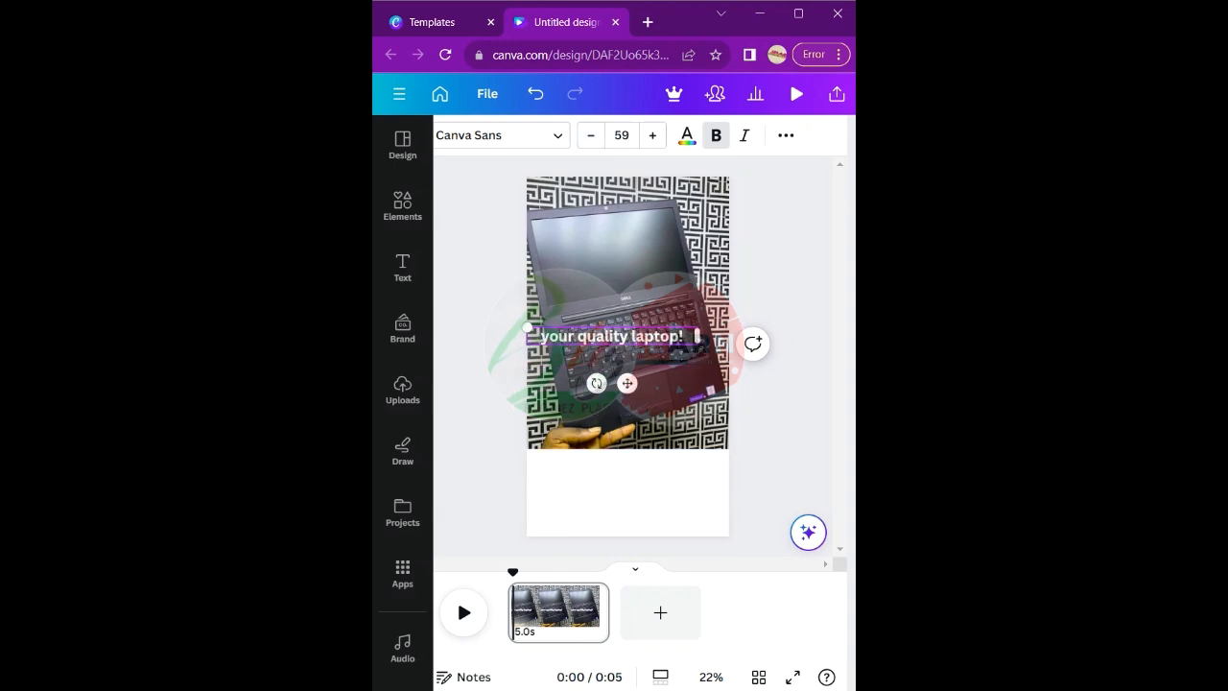
type("Get")
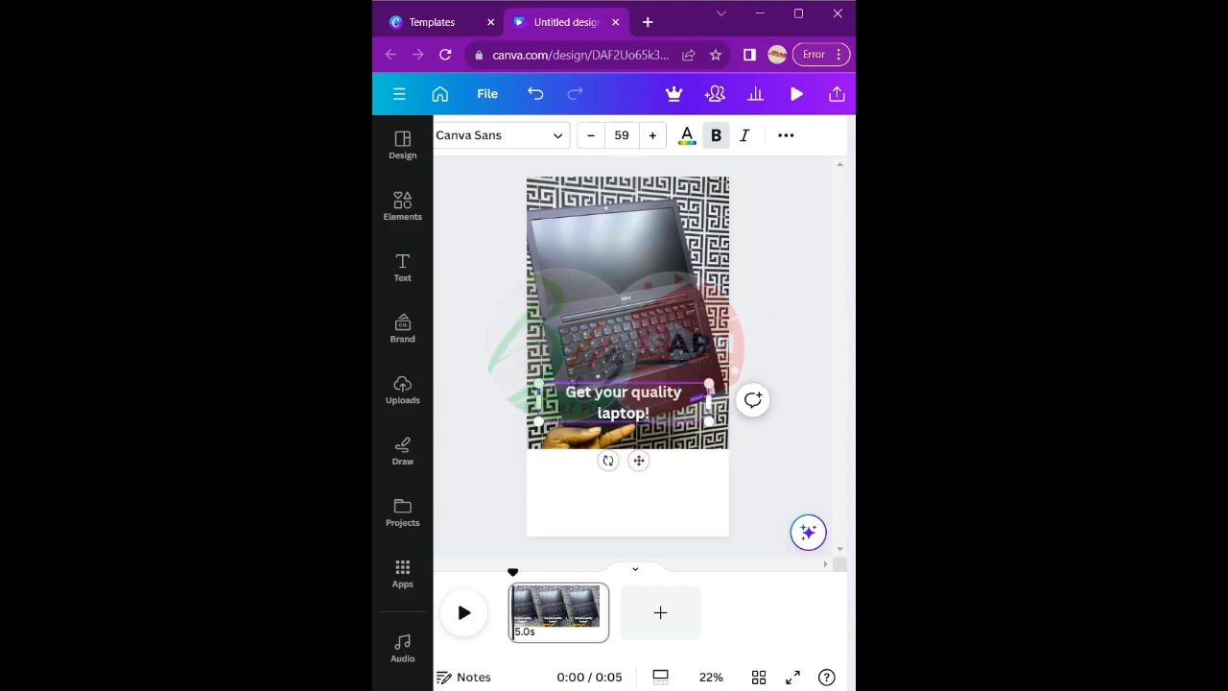
left_click_drag(709, 398, 735, 399)
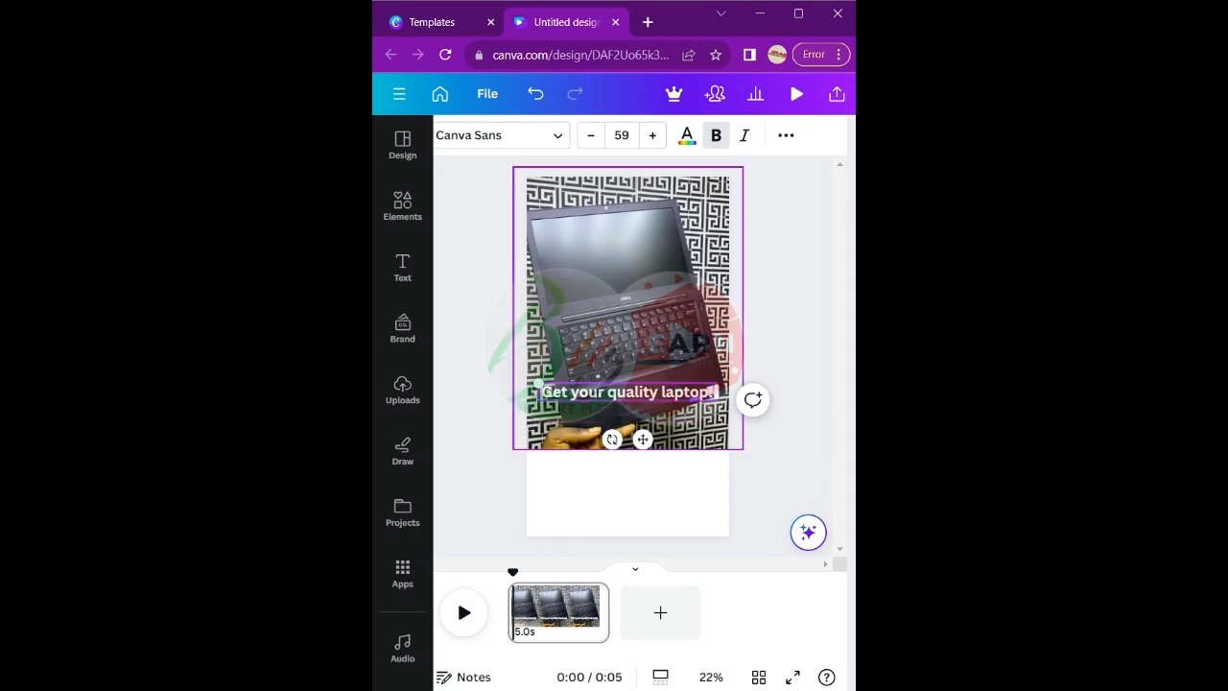
left_click_drag(643, 438, 644, 447)
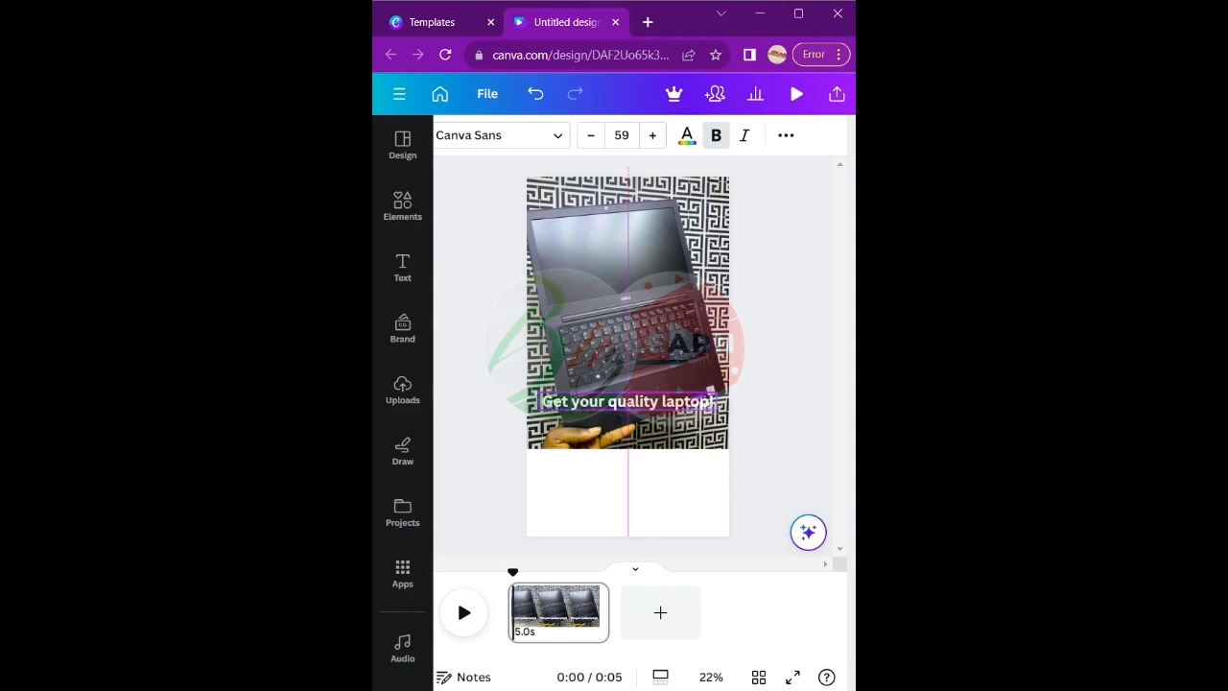
- Apply the Background text effect in black (#000000) to the caption and move the caption slightly down
left_click(785, 135)
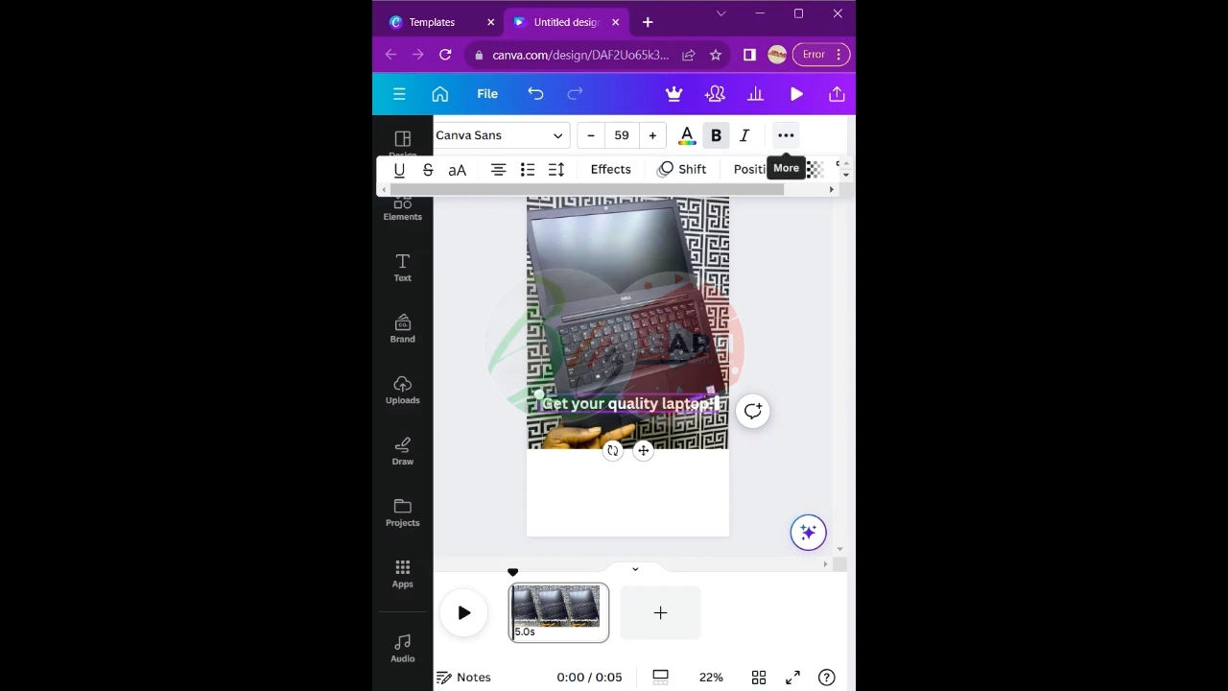
left_click(610, 169)
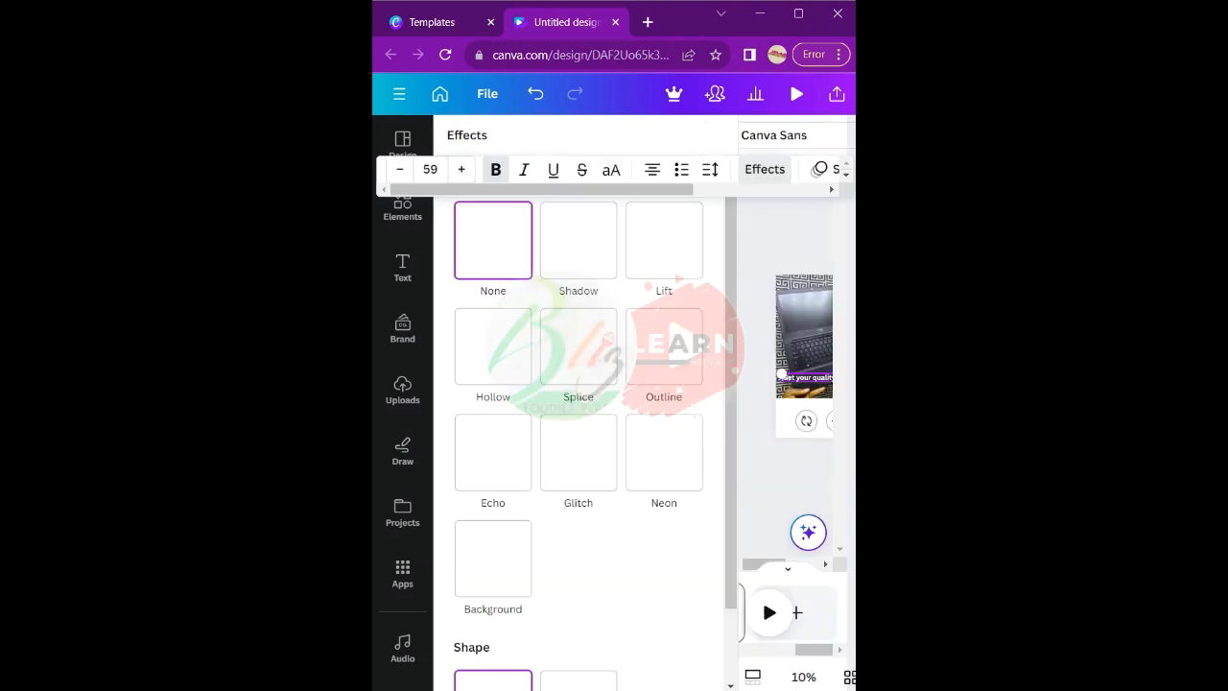
left_click(493, 559)
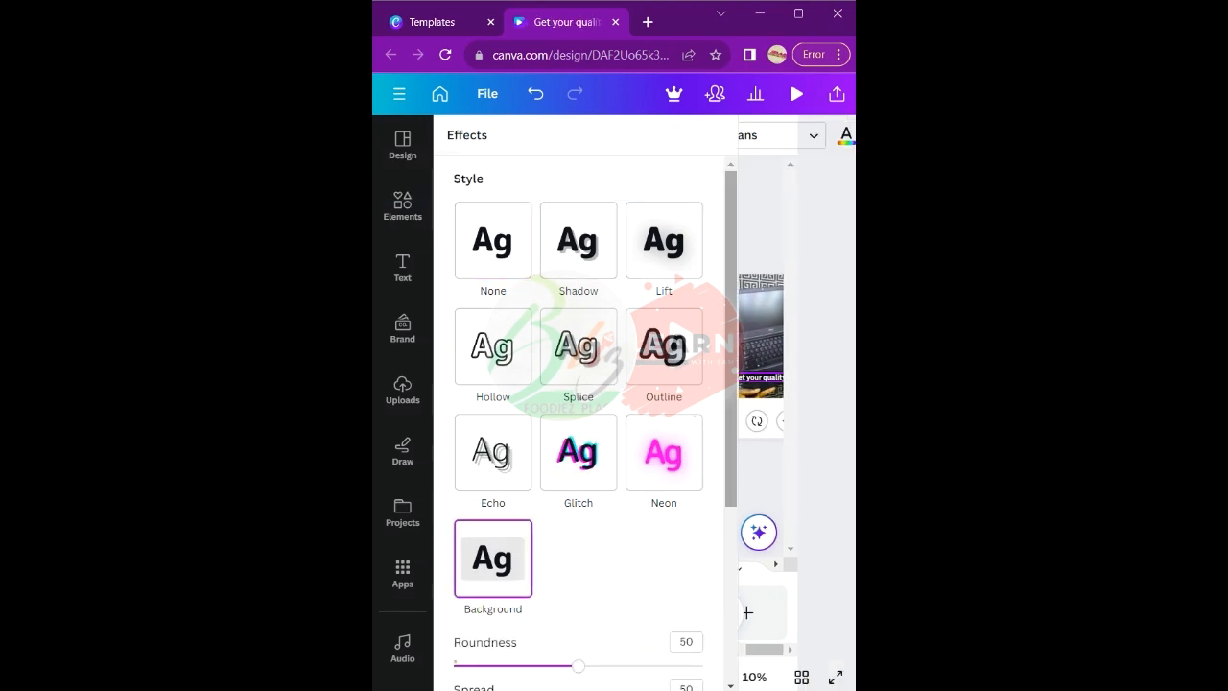
scroll(585, 422, "down", 3)
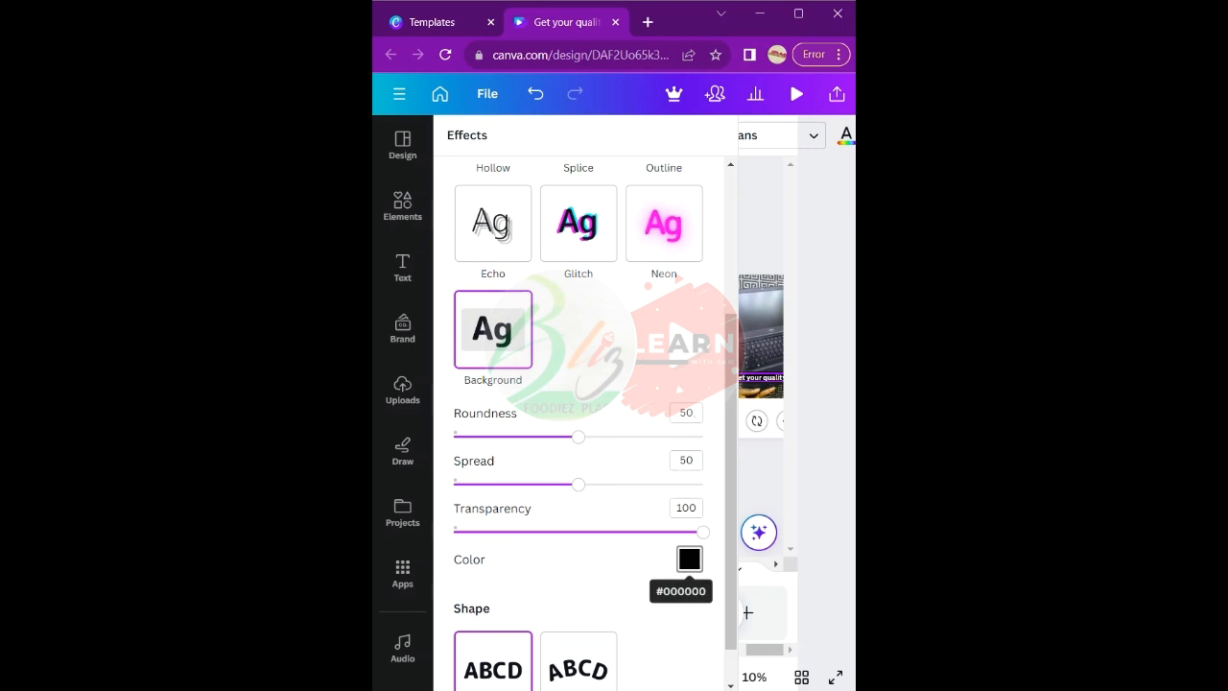
left_click(689, 559)
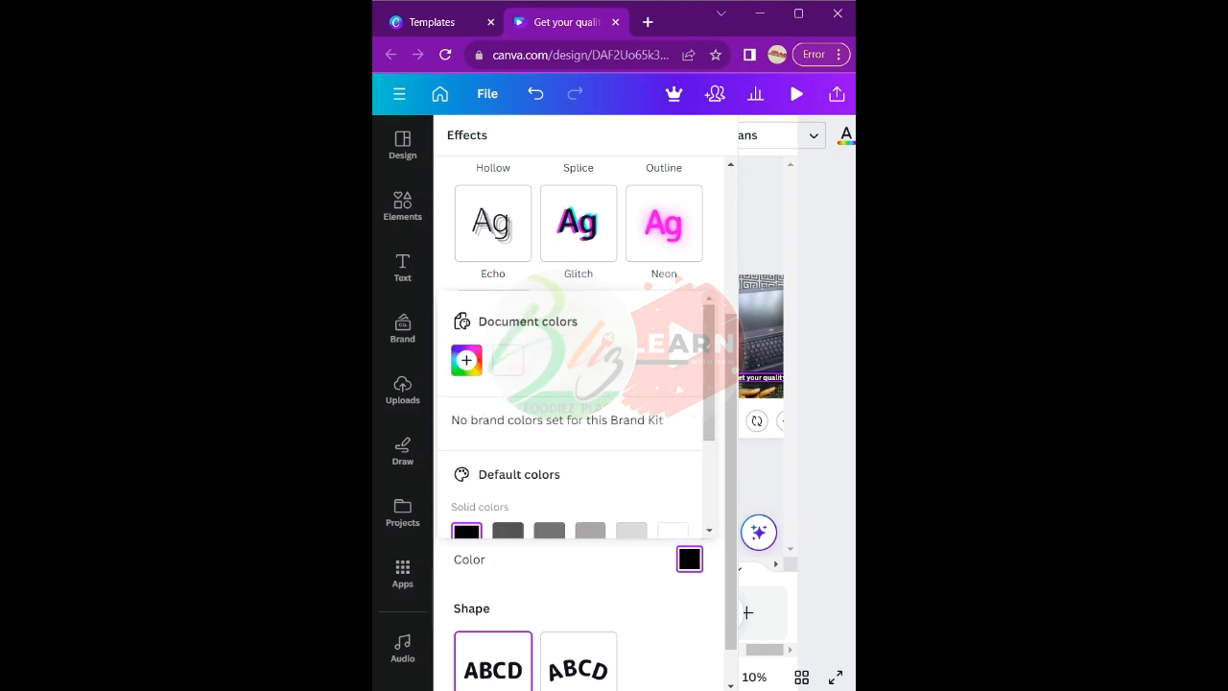
left_click(689, 559)
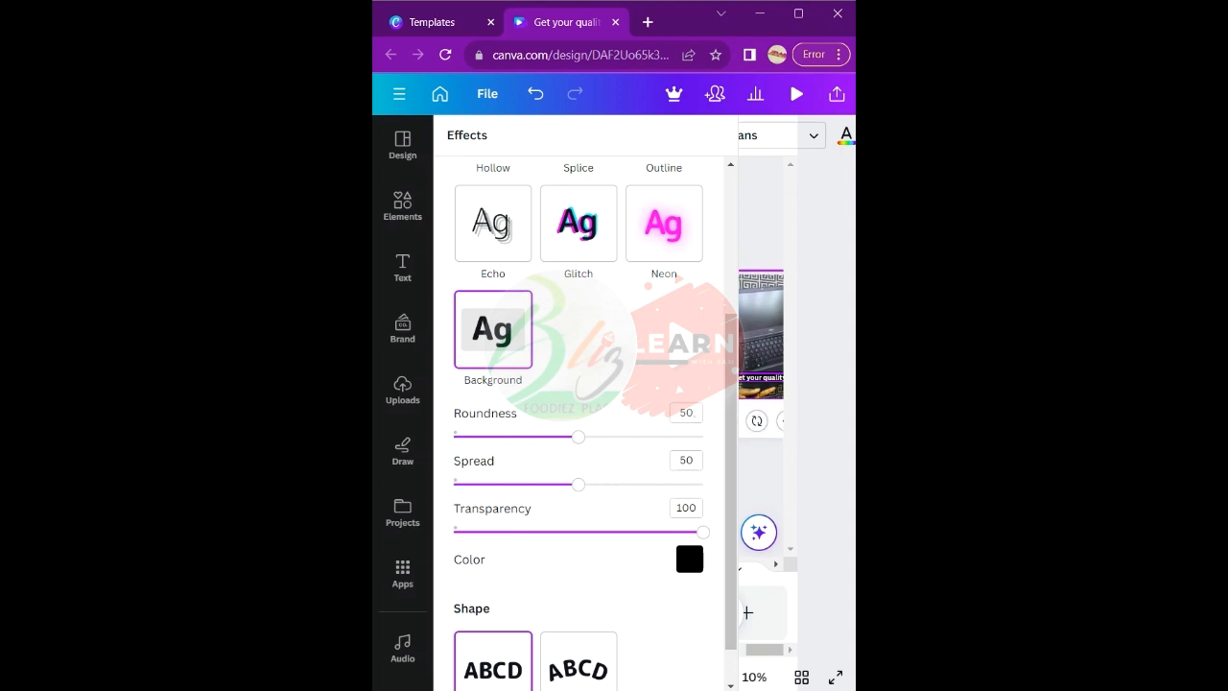
left_click(760, 330)
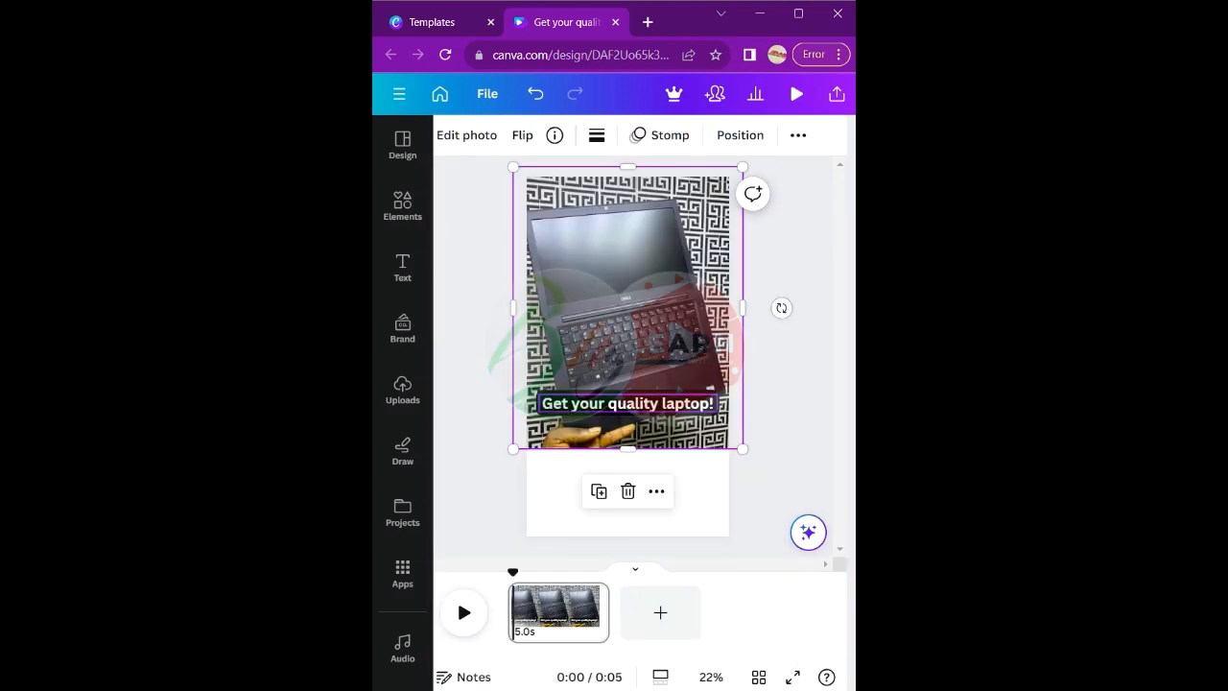
left_click_drag(629, 403, 628, 408)
left_click(787, 403)
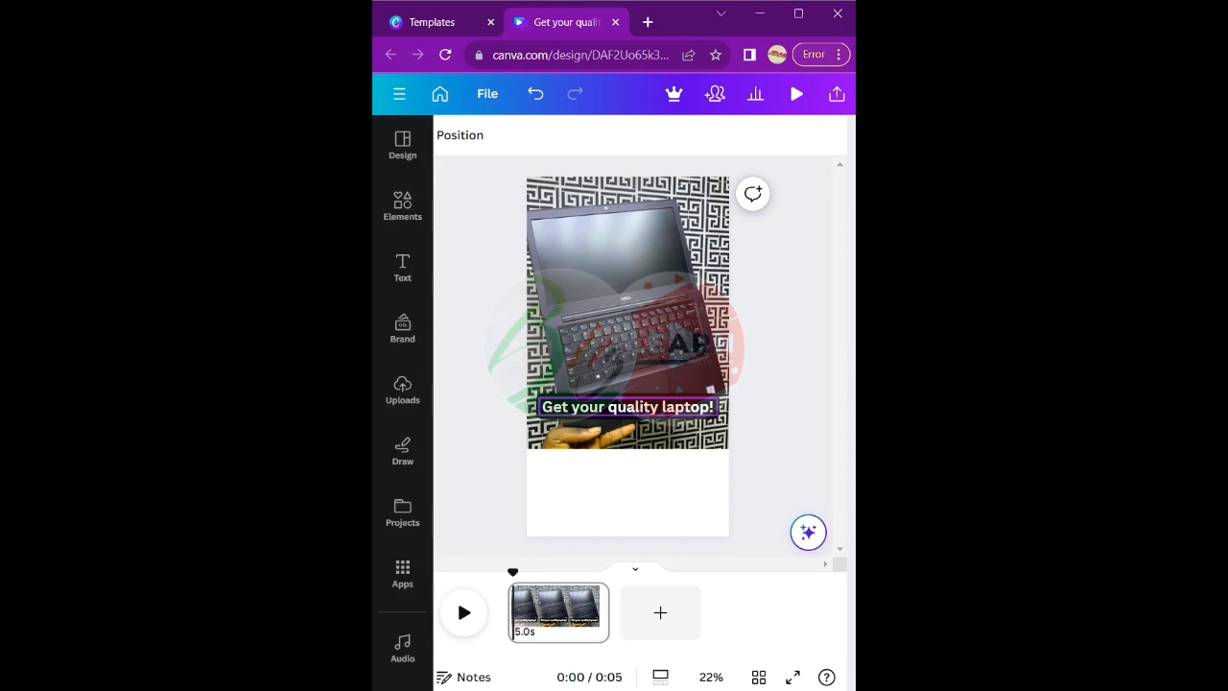
- Apply the Wipe text animation to the caption, playing on both enter and exit
left_click(629, 407)
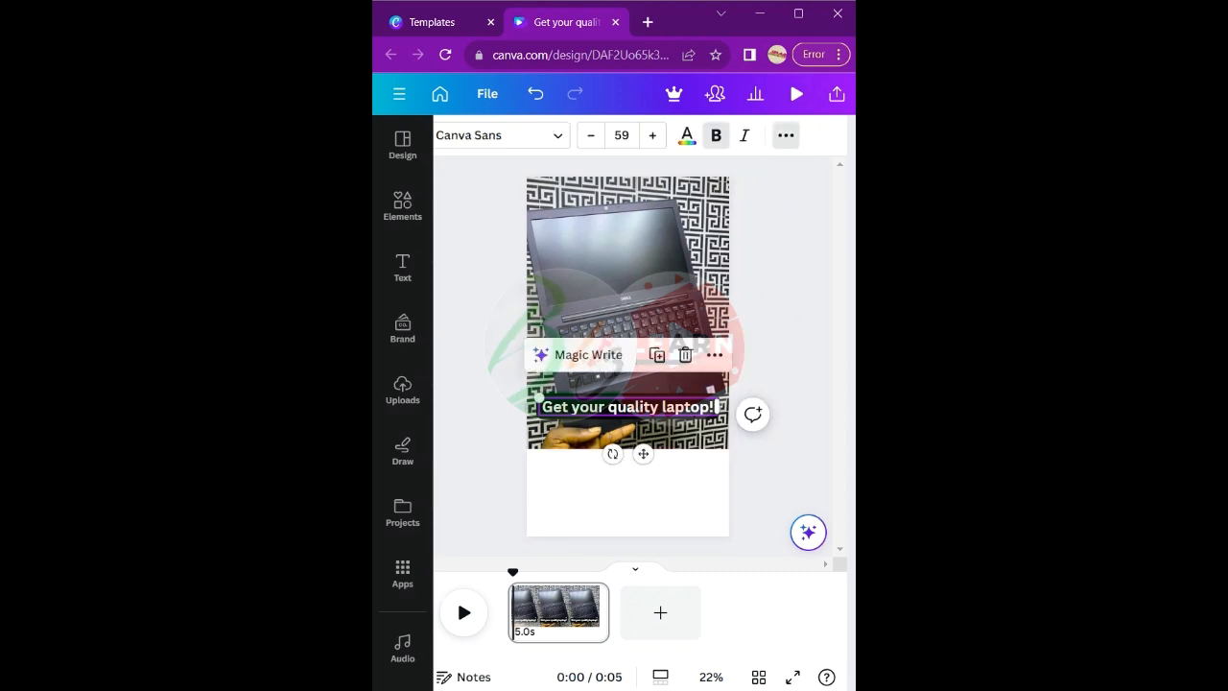
left_click(786, 135)
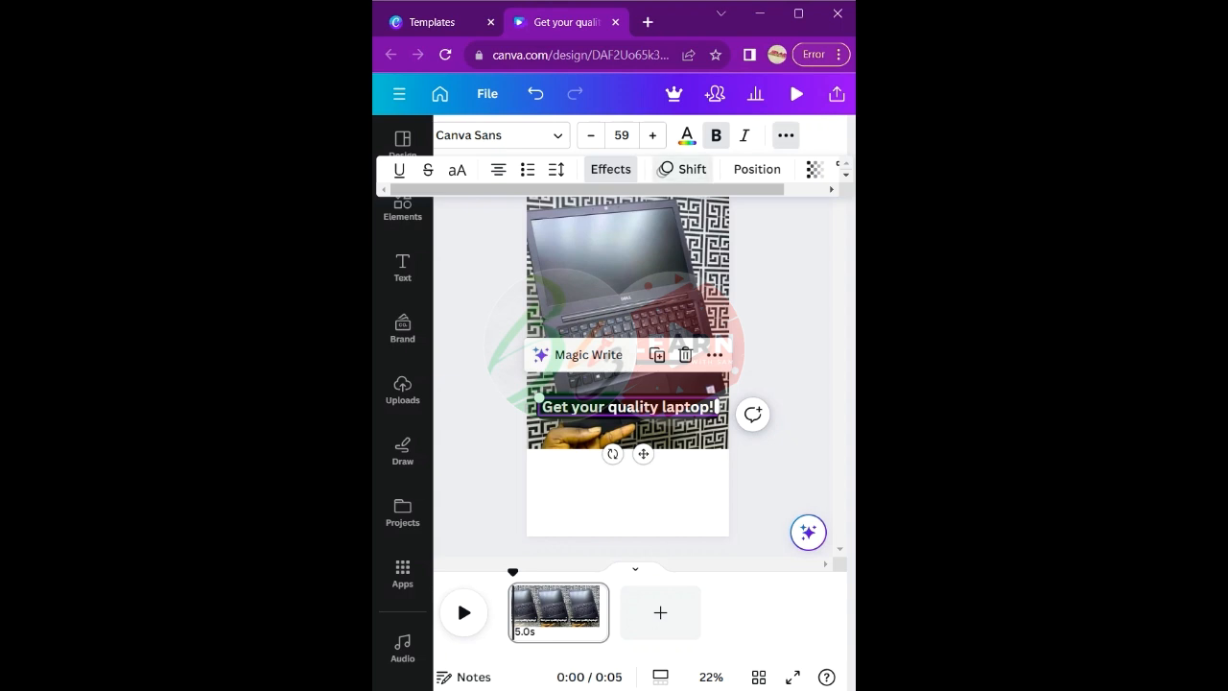
left_click(682, 169)
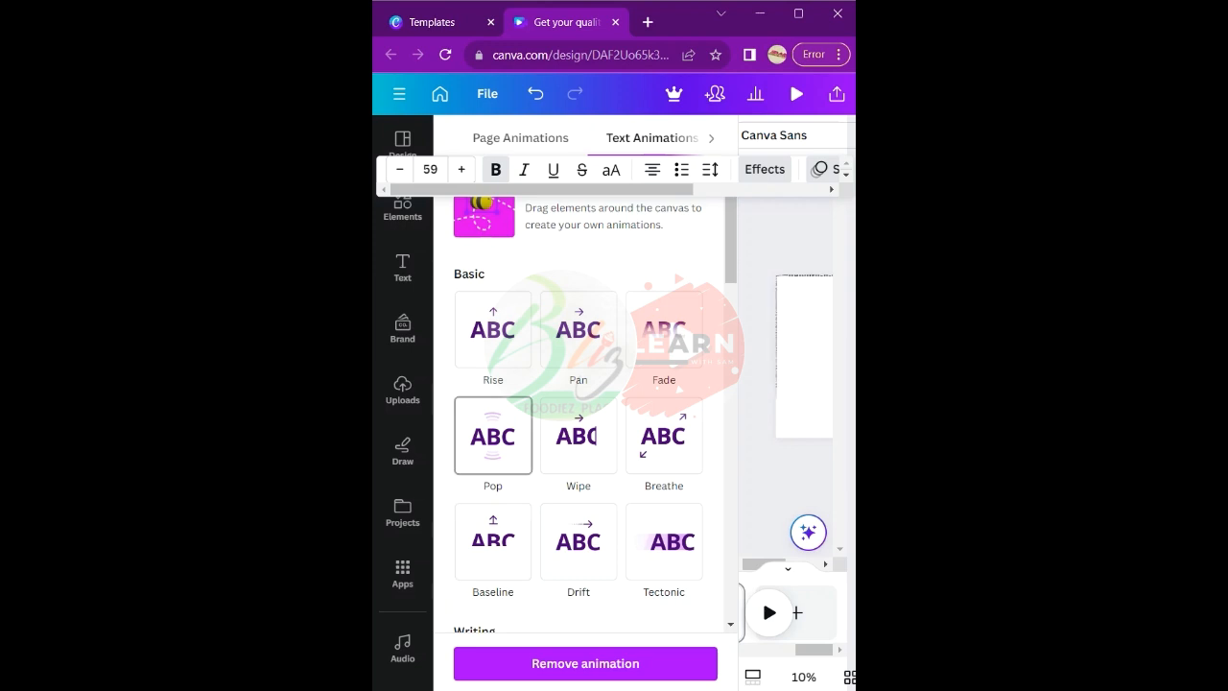
left_click(492, 434)
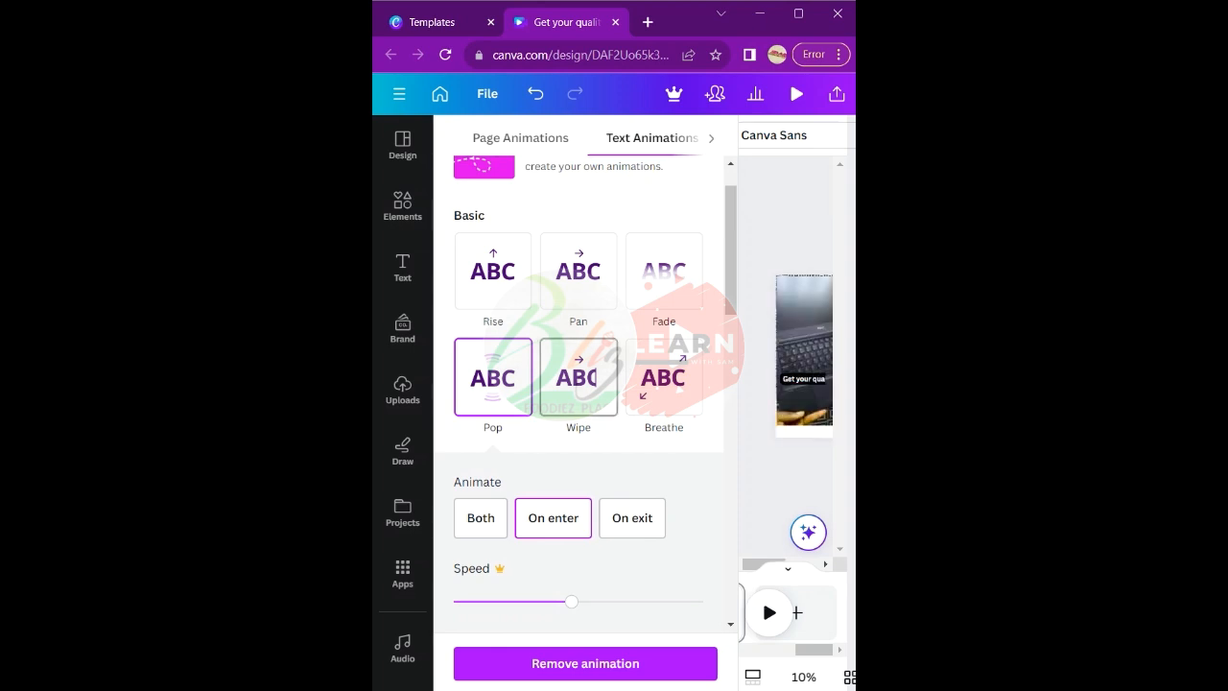
left_click(578, 377)
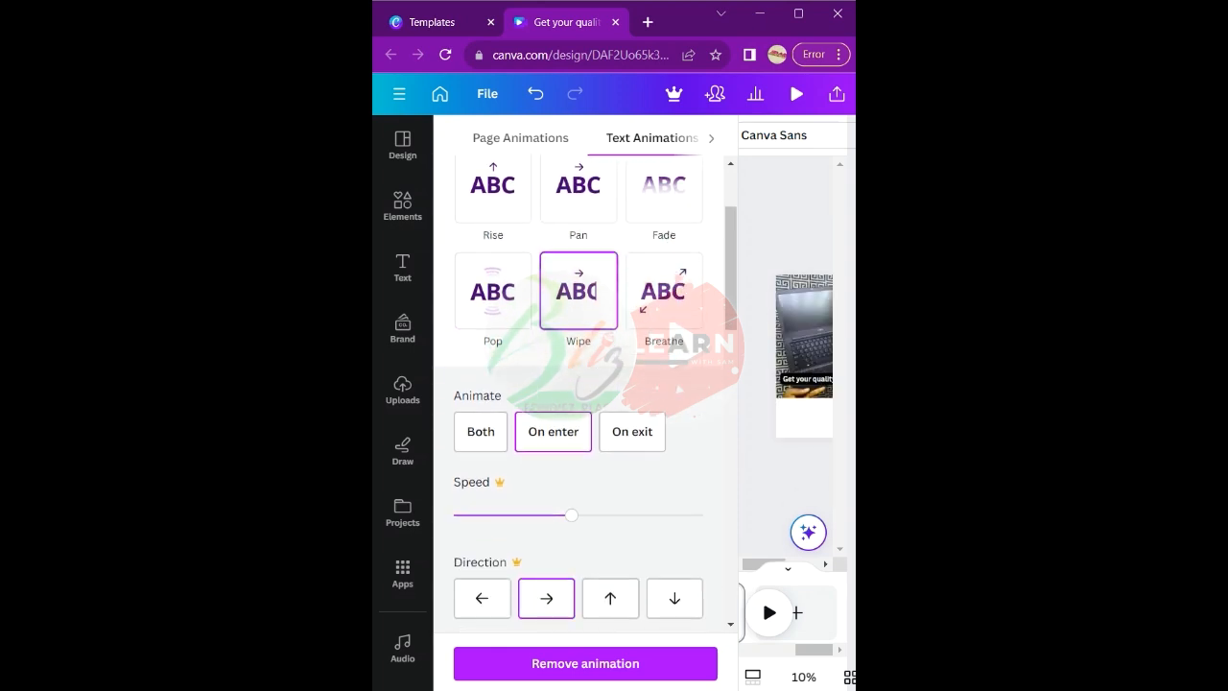
left_click(481, 431)
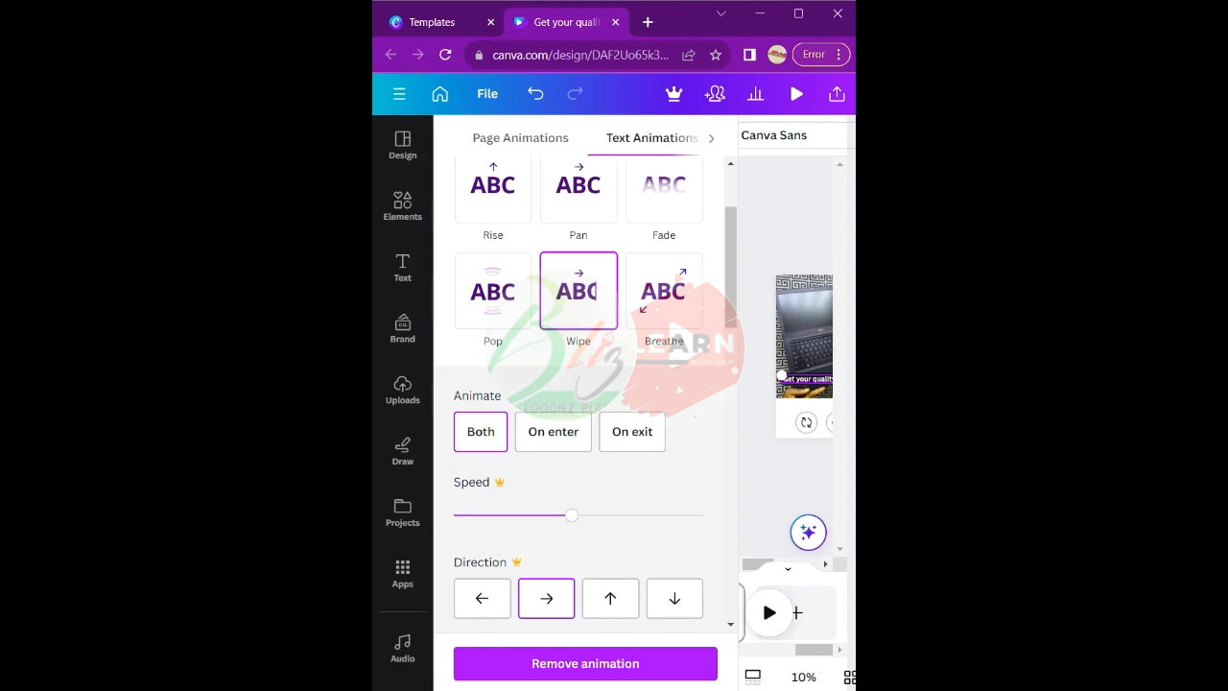
left_click(806, 326)
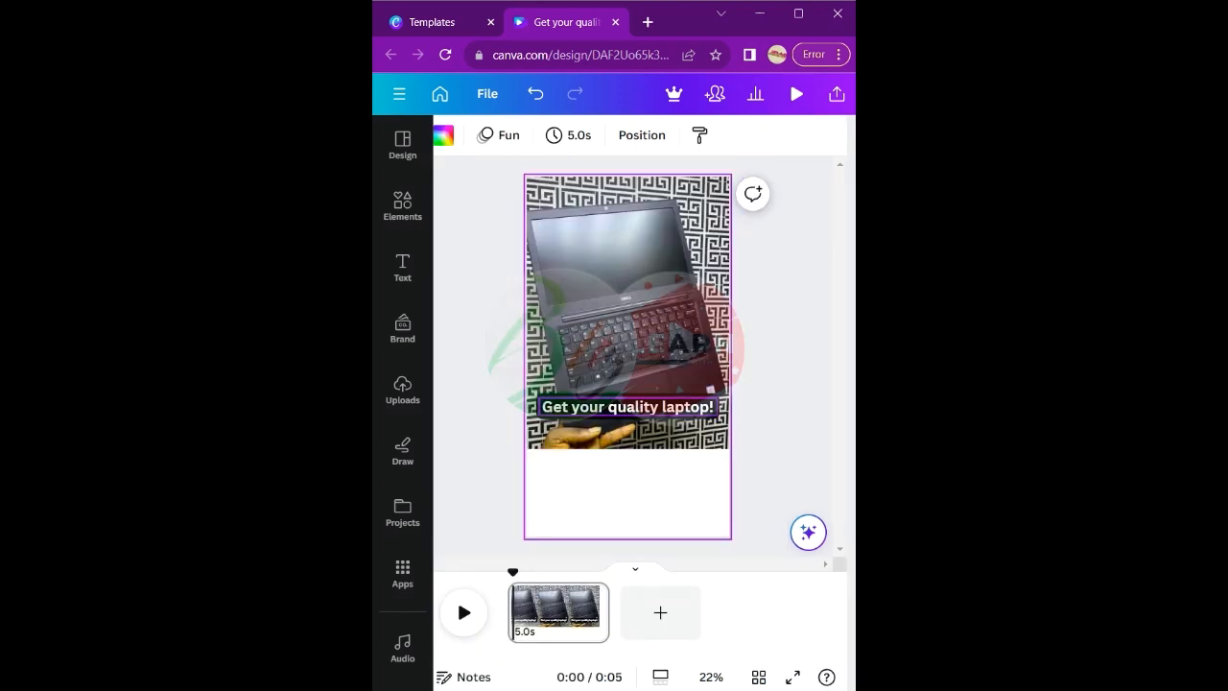
- Extend the laptop photo's lower edge slightly downward and deselect the photo
left_click(628, 406)
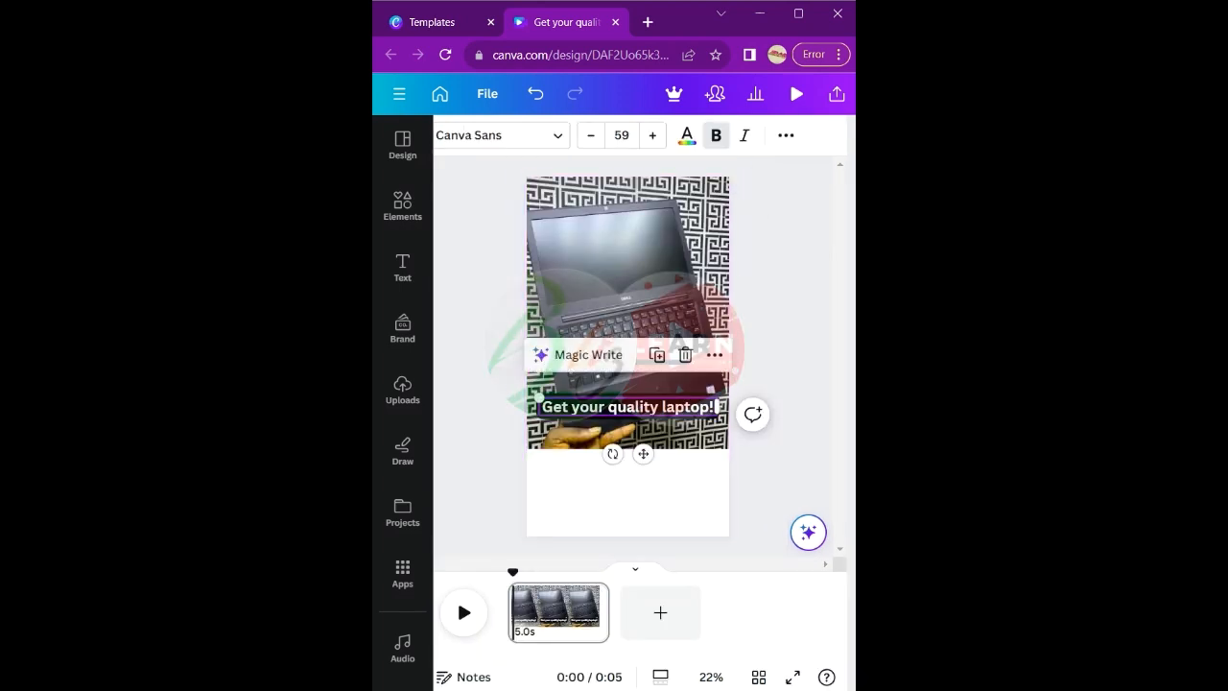
left_click(628, 495)
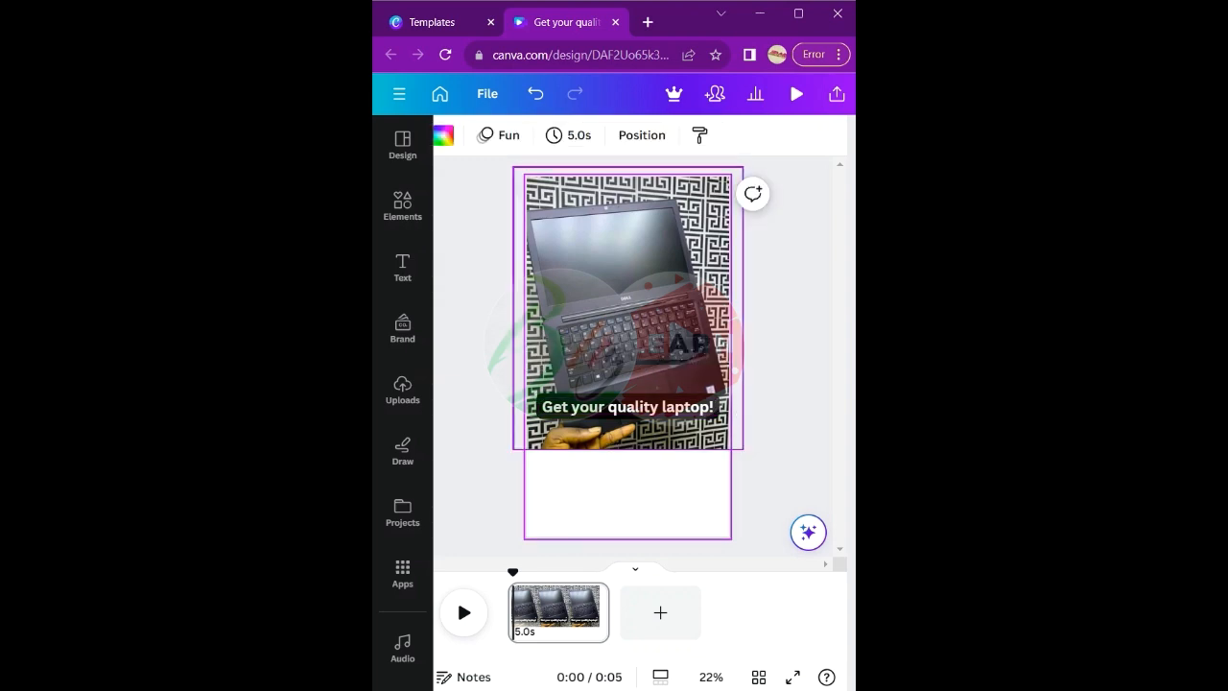
left_click(628, 307)
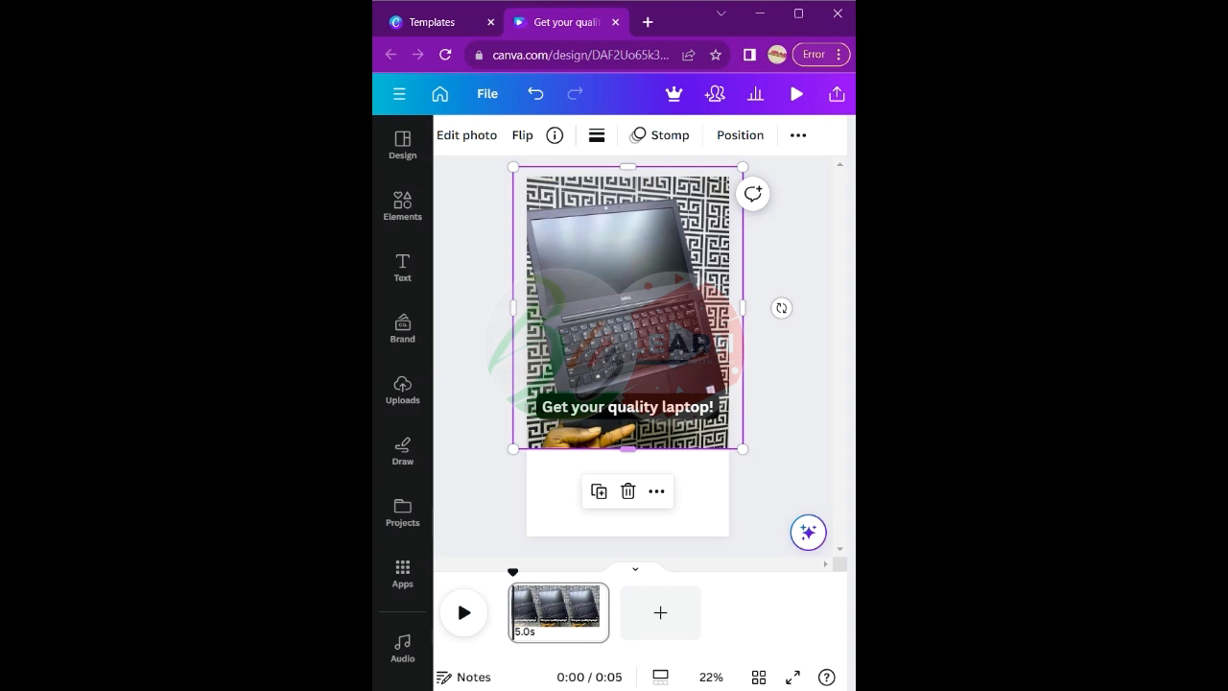
left_click_drag(628, 449, 628, 448)
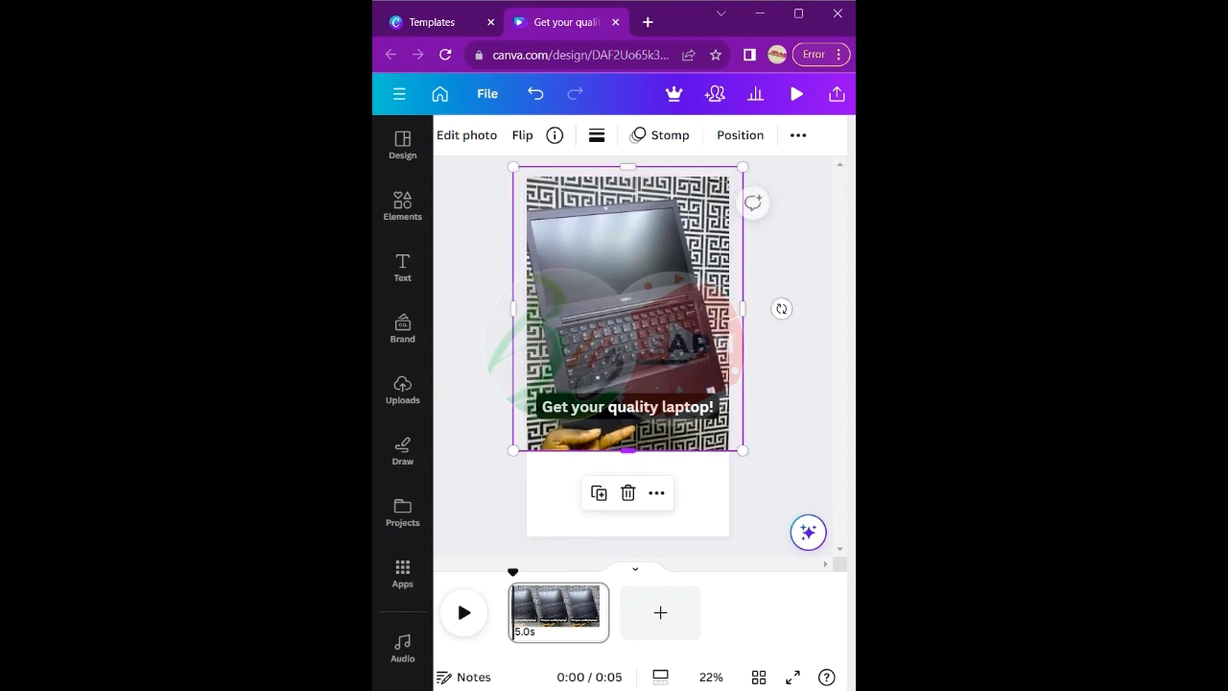
left_click(564, 506)
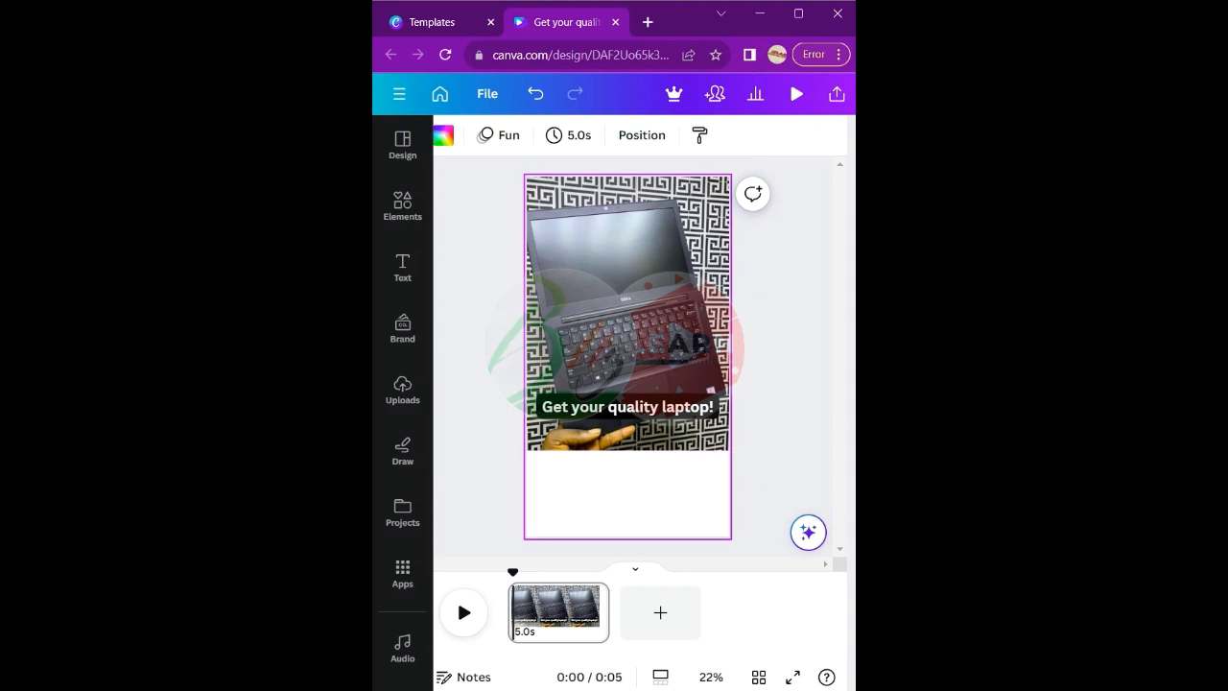
- Add the D'Prinzhub Tech logo from the uploaded images, shrink it and place it at the left of the white strip below the photo
left_click(402, 388)
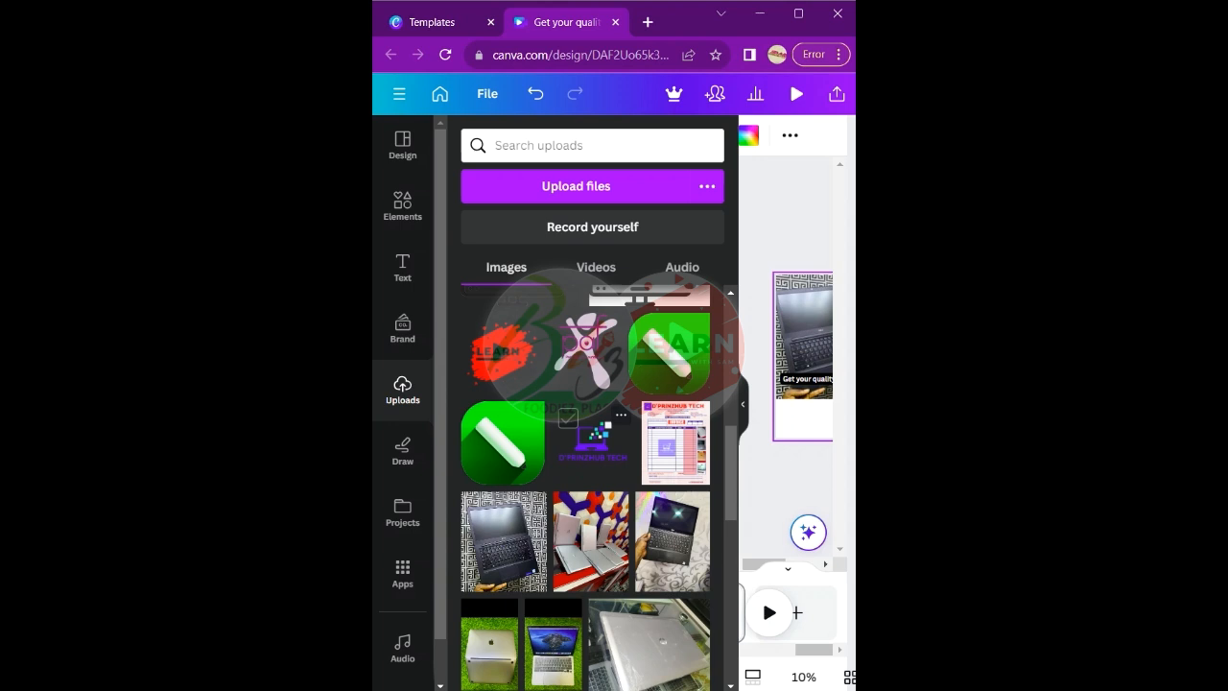
left_click(568, 417)
left_click(568, 418)
left_click(592, 443)
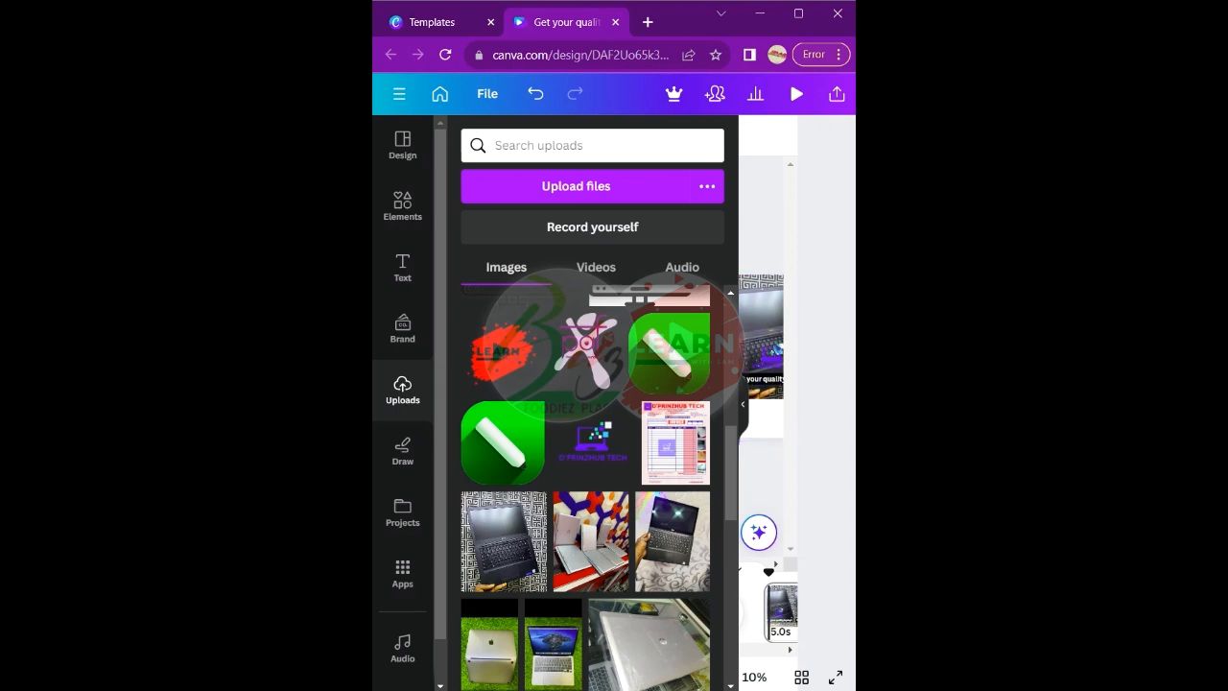
left_click(742, 404)
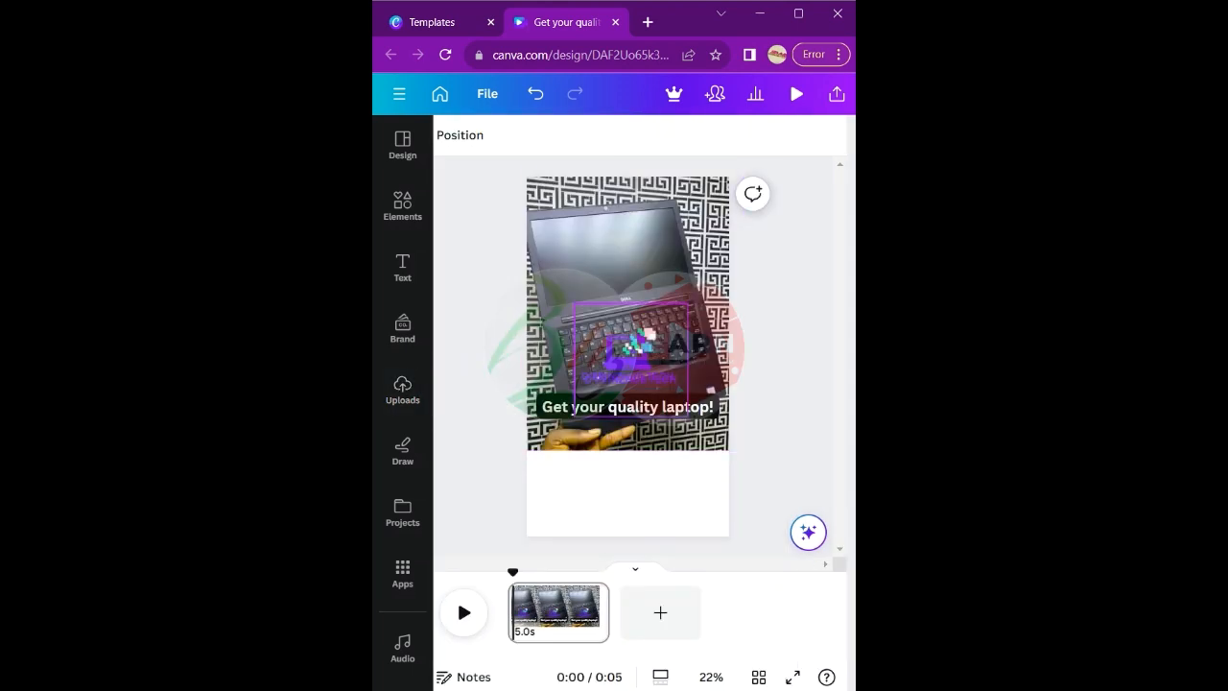
left_click_drag(630, 359, 577, 491)
left_click_drag(634, 545, 561, 496)
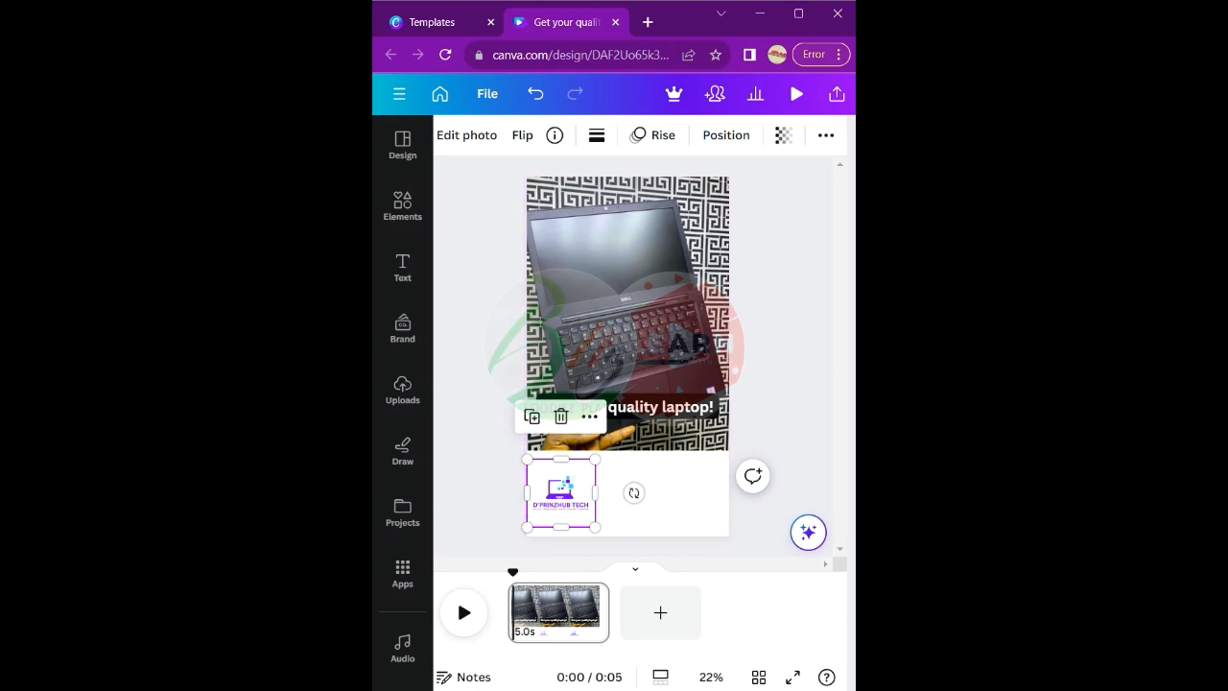
key("Escape")
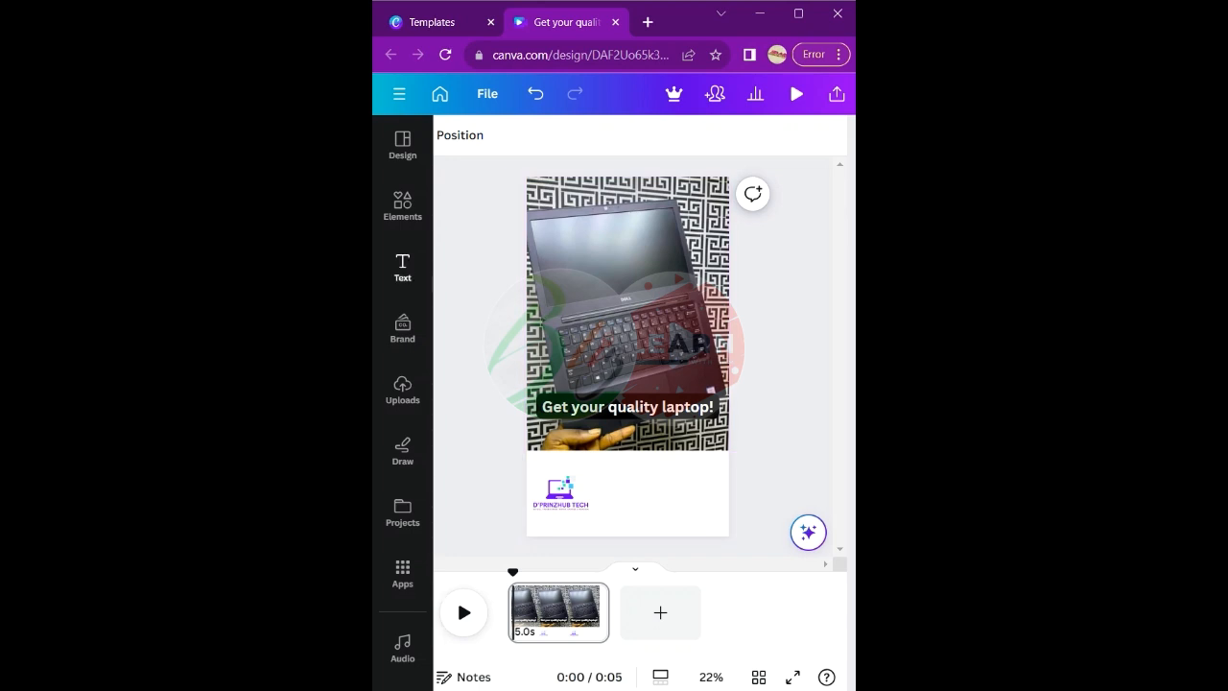
- Add a heading to the page and replace its placeholder text with "Order Now!"
left_click(402, 267)
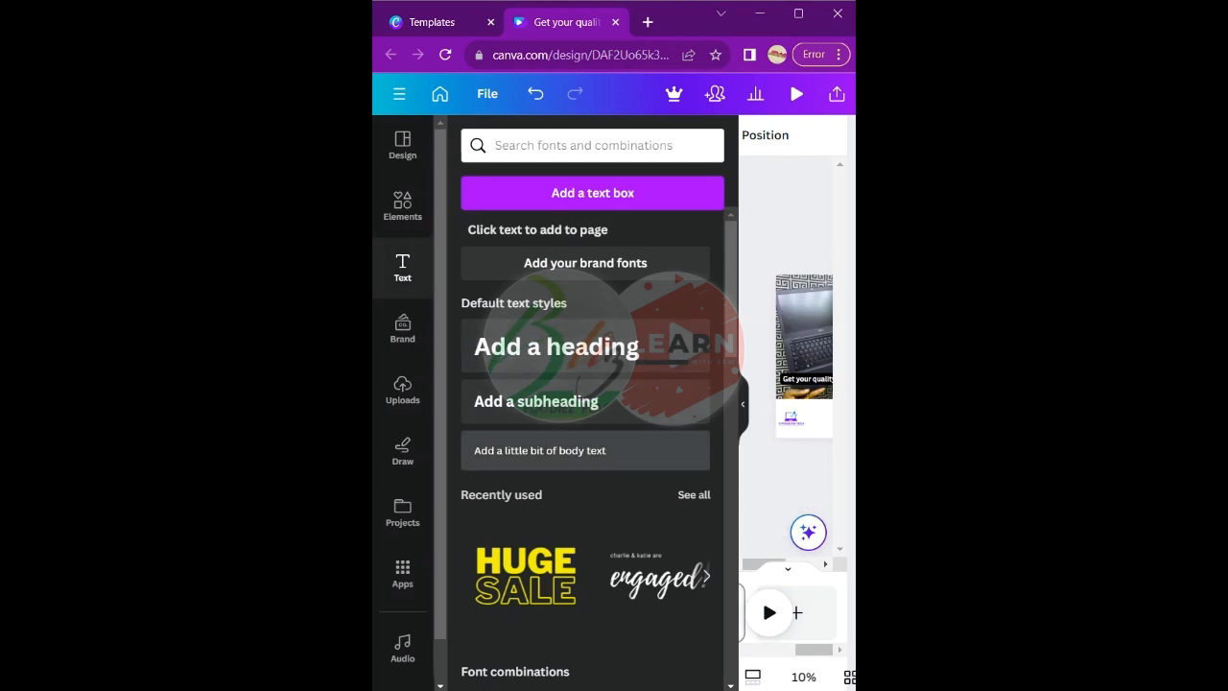
left_click(556, 346)
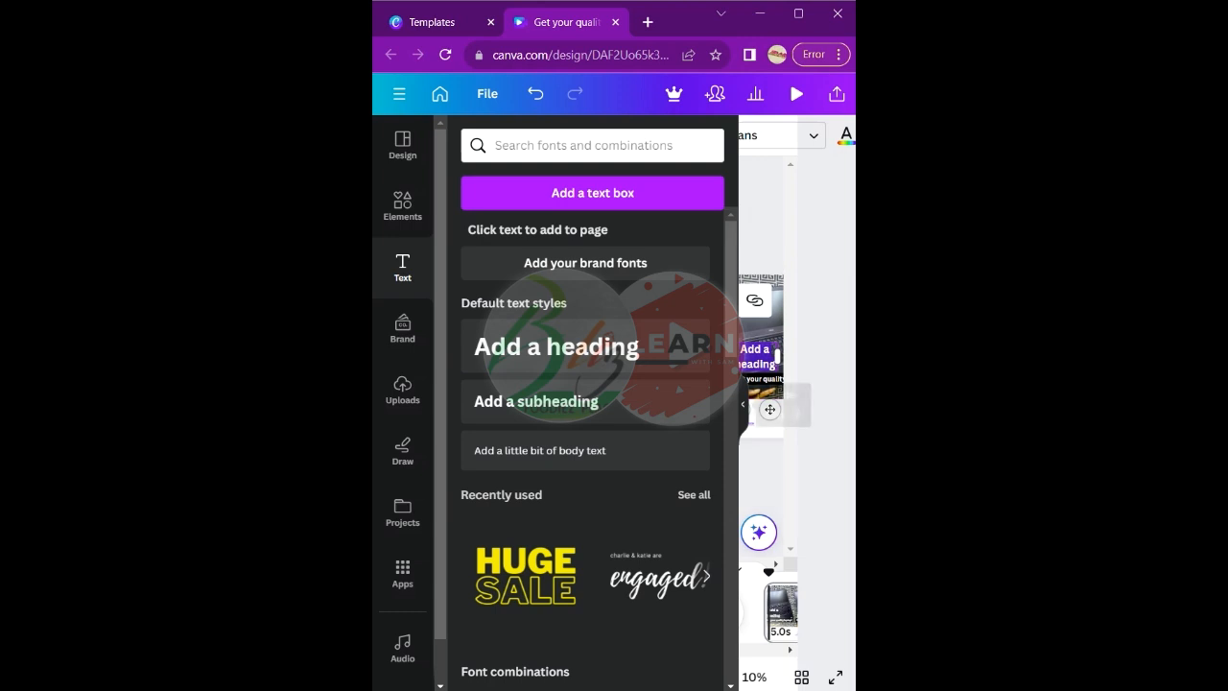
left_click(742, 403)
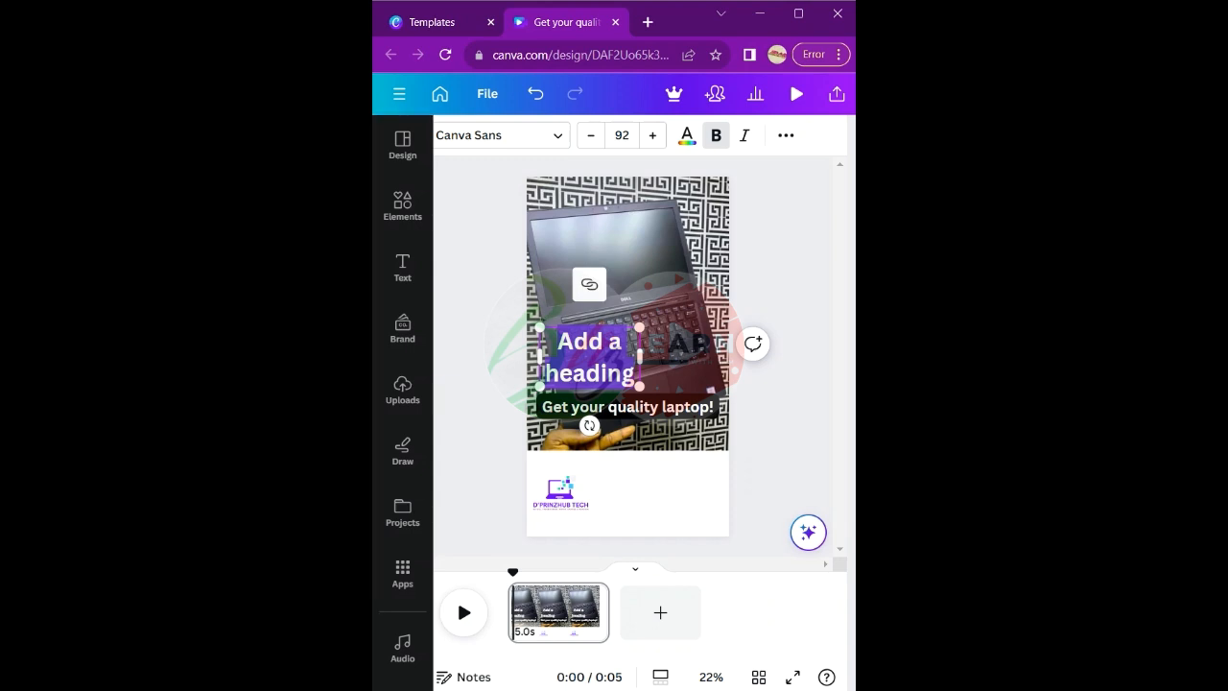
left_click(631, 373)
key("ctrl+a")
key("BackSpace")
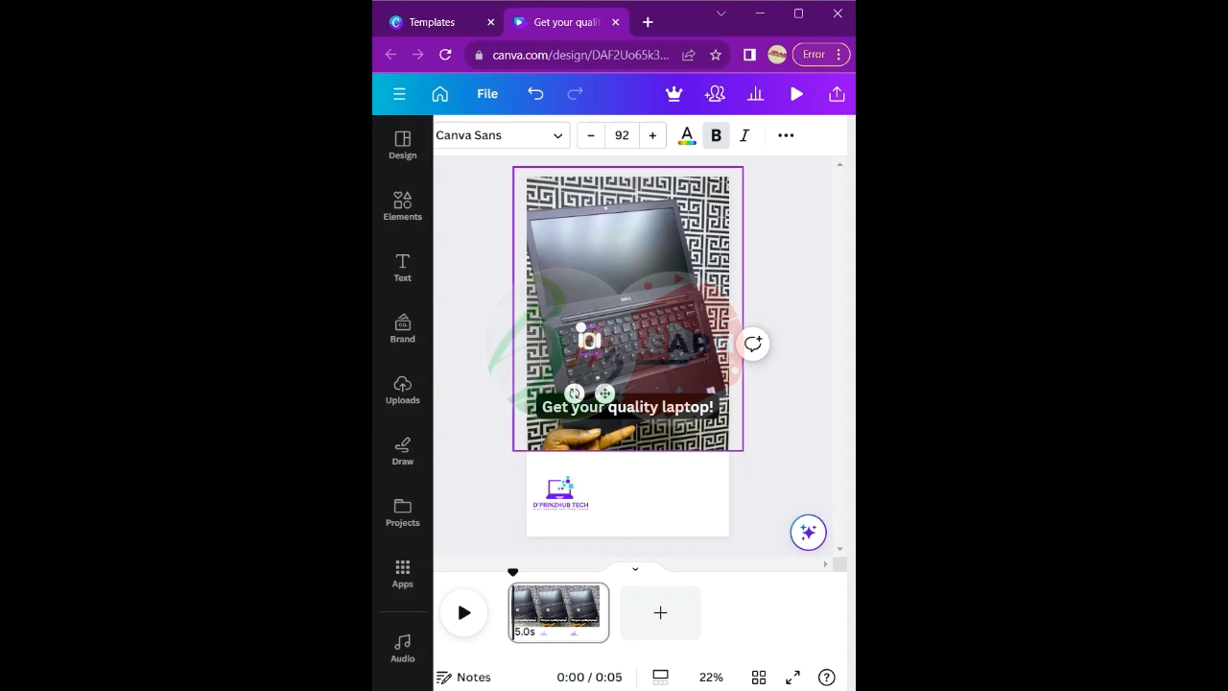
type("Order")
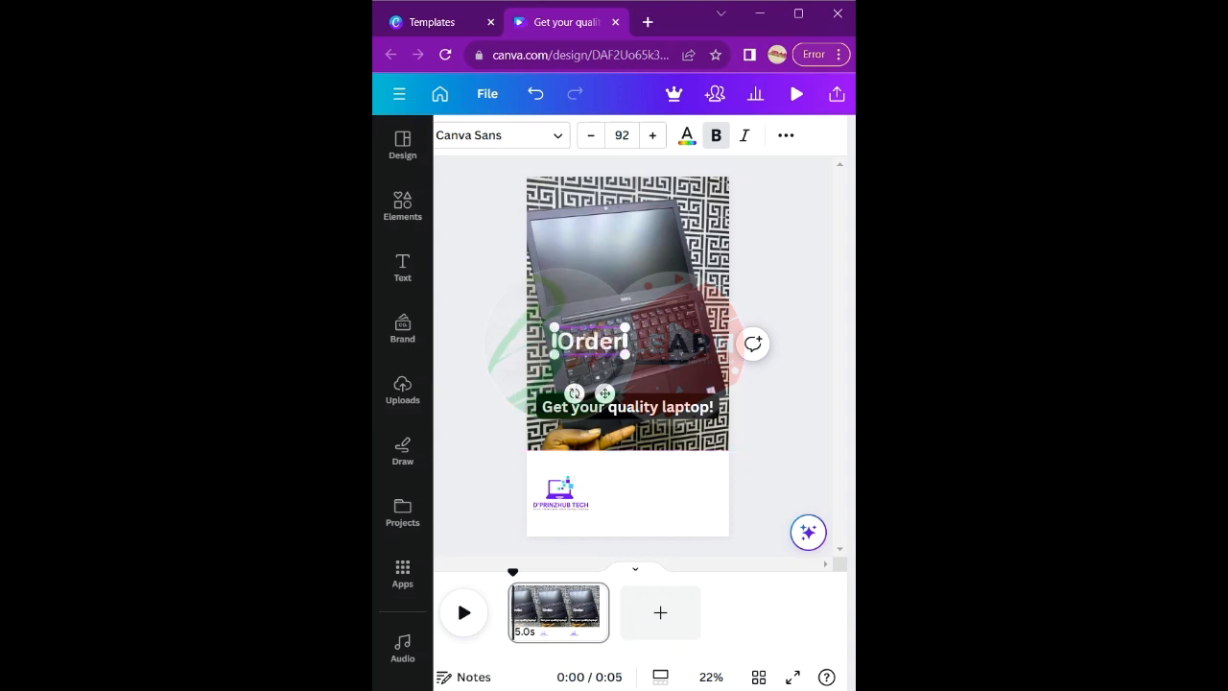
type(" n")
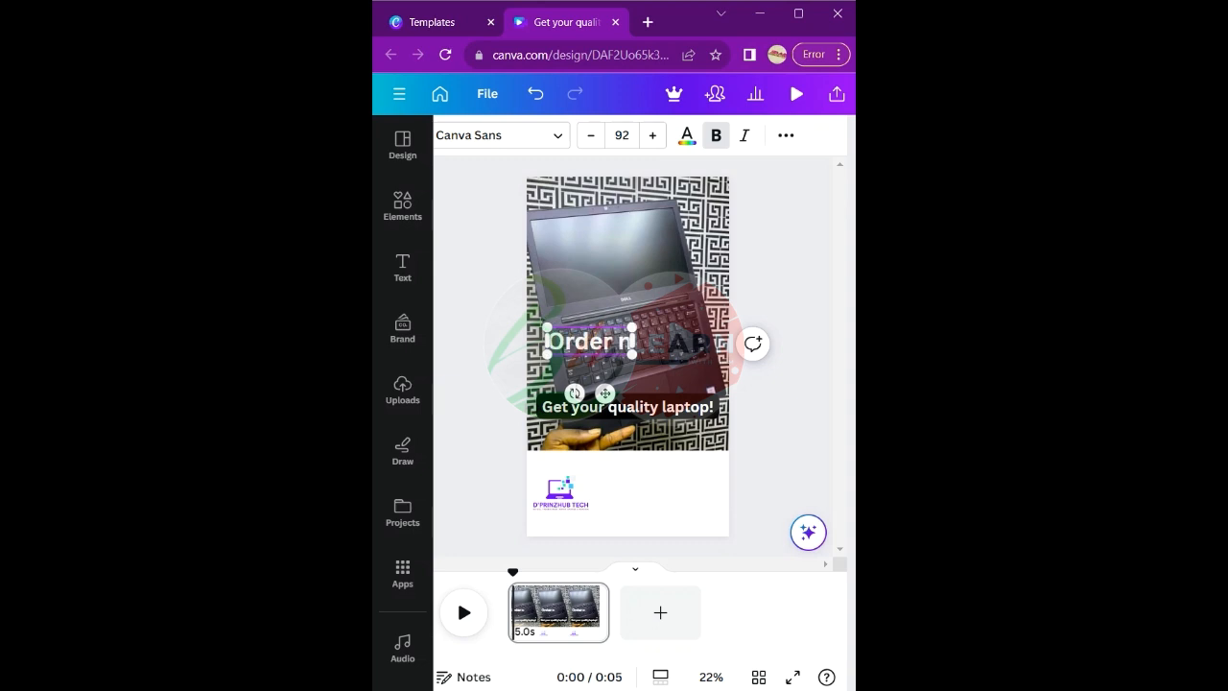
key("BackSpace")
type("NO")
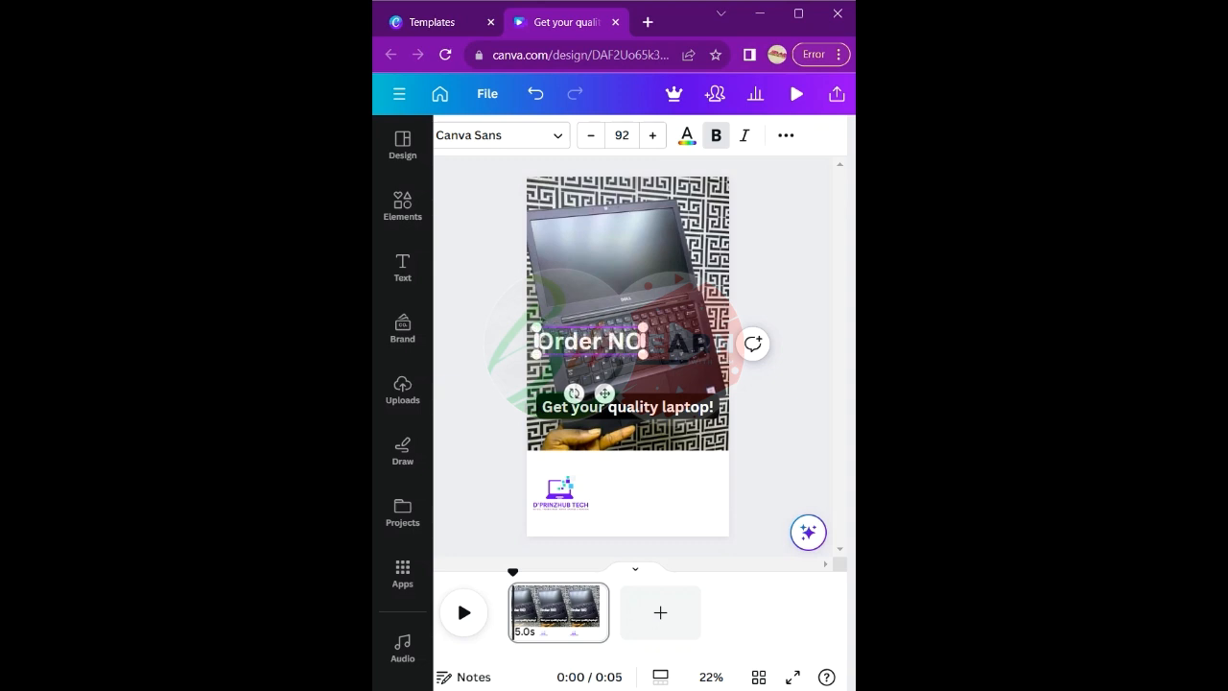
key("BackSpace")
type("o")
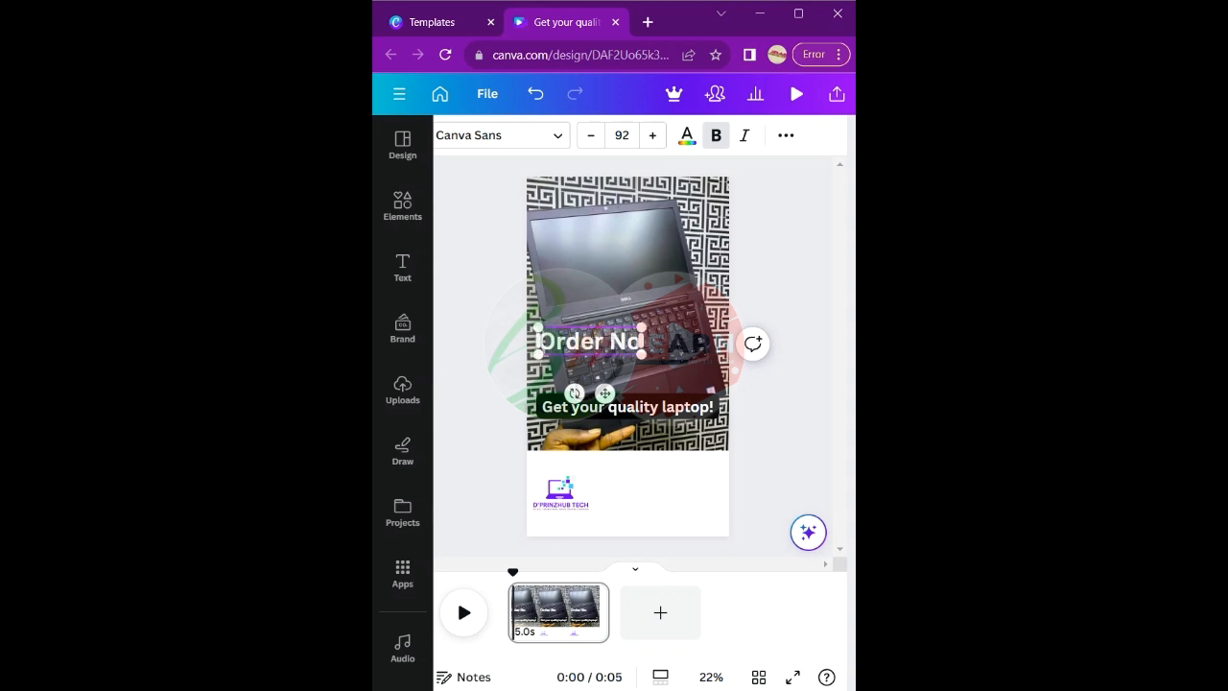
type("w")
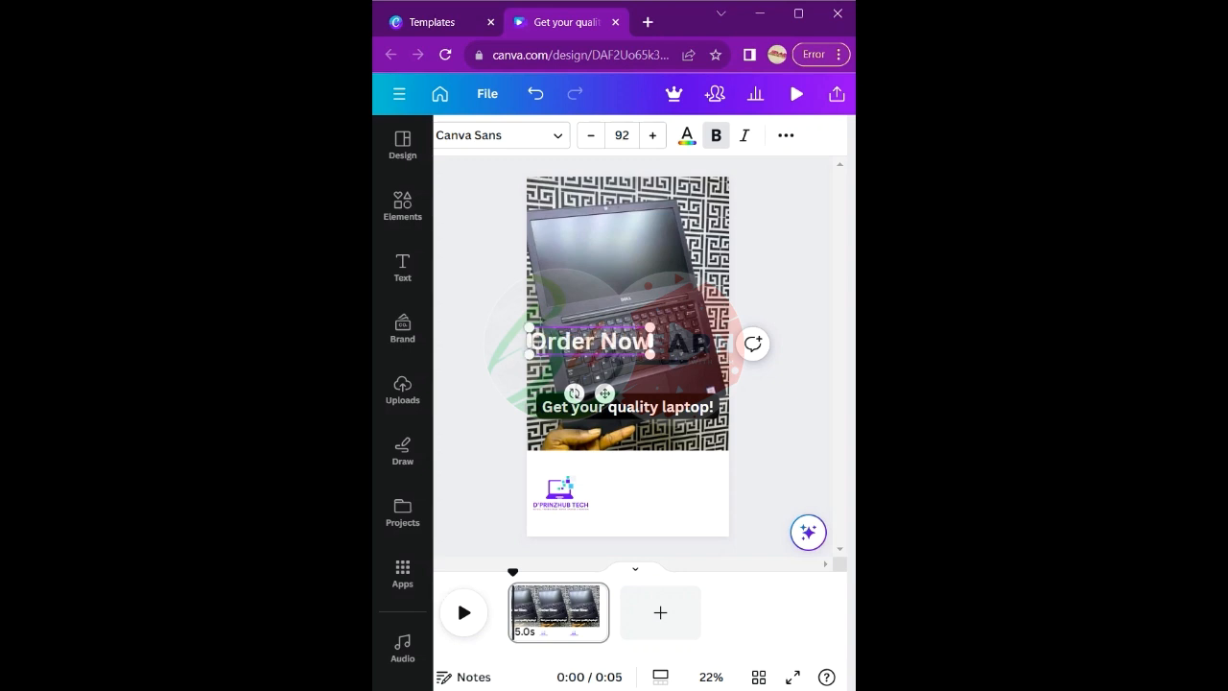
type("!")
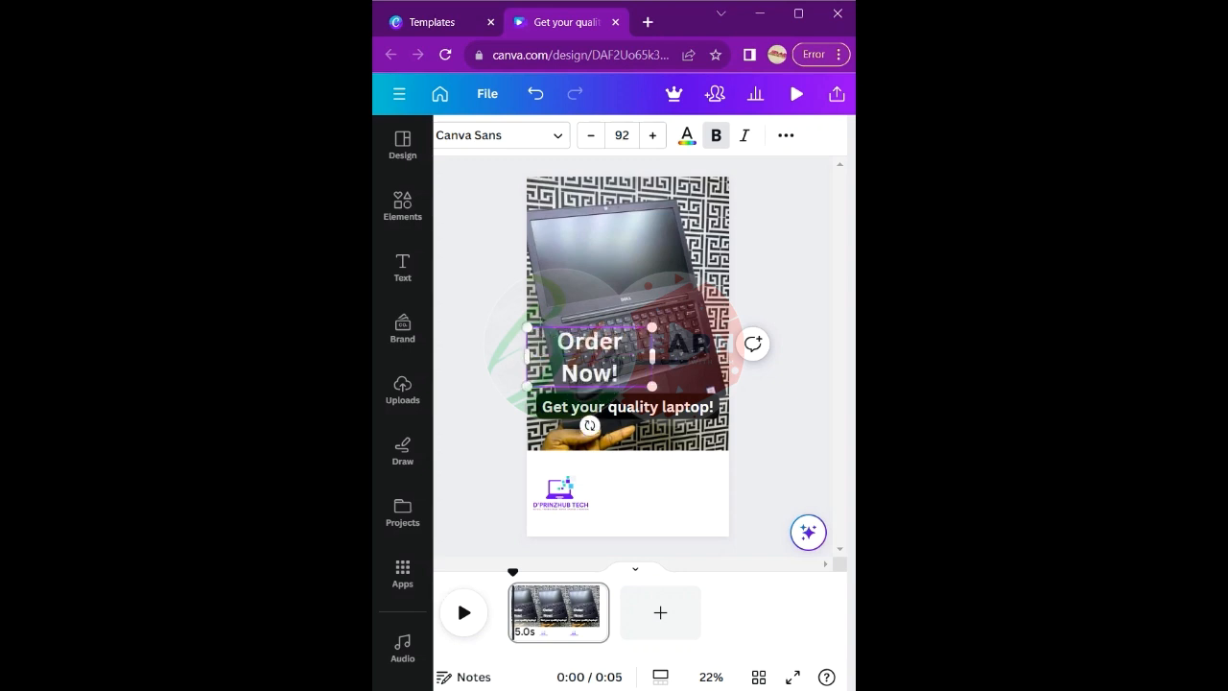
- Fit the "Order Now!" heading on one line at font size 60 and move it beside the logo in the white strip
left_click_drag(653, 356, 694, 356)
left_click(623, 136)
left_click(621, 135)
type("60")
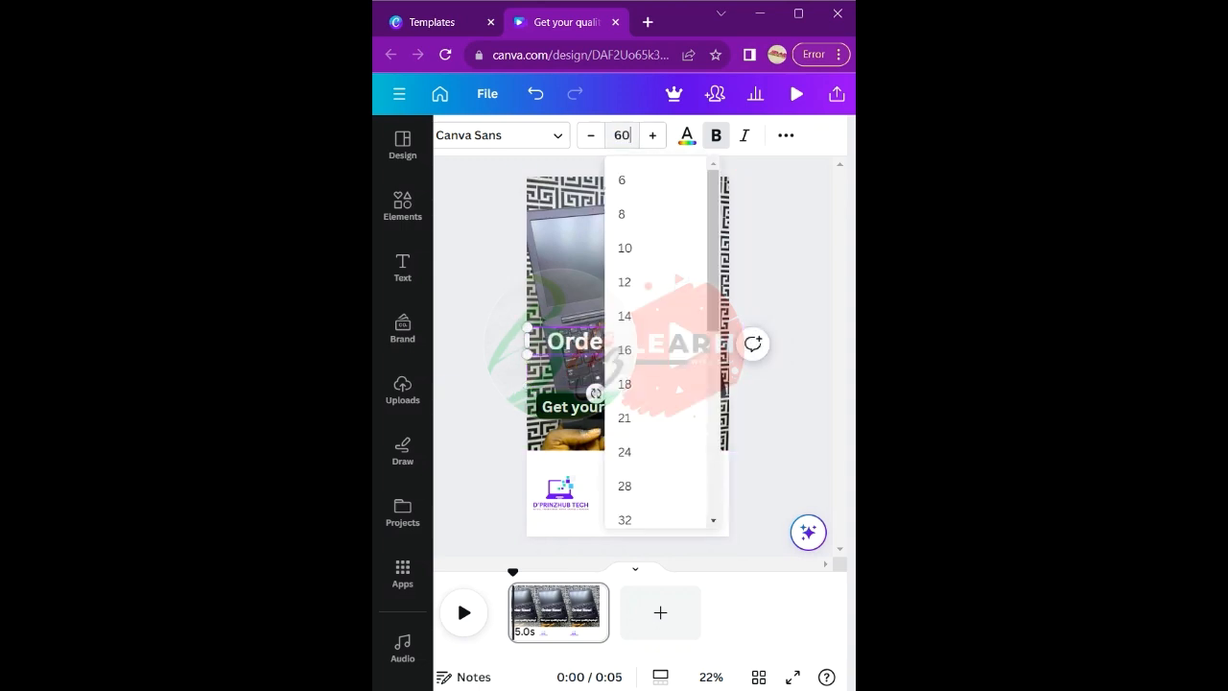
key("Return")
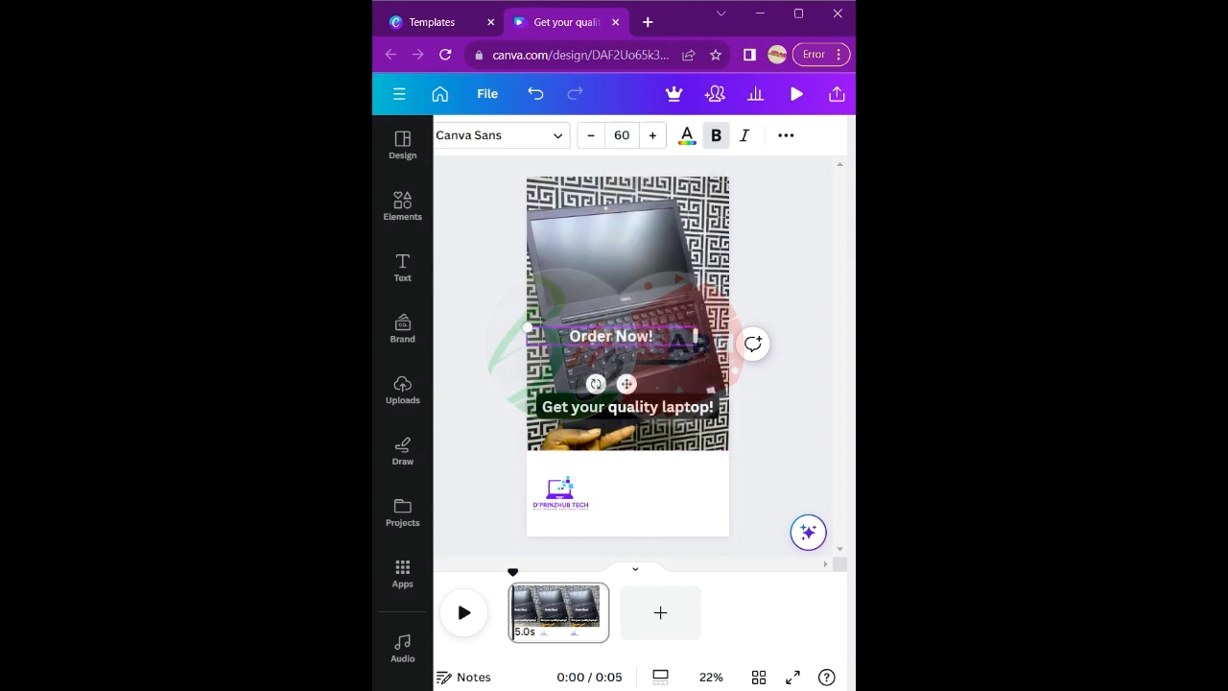
left_click_drag(543, 337, 577, 493)
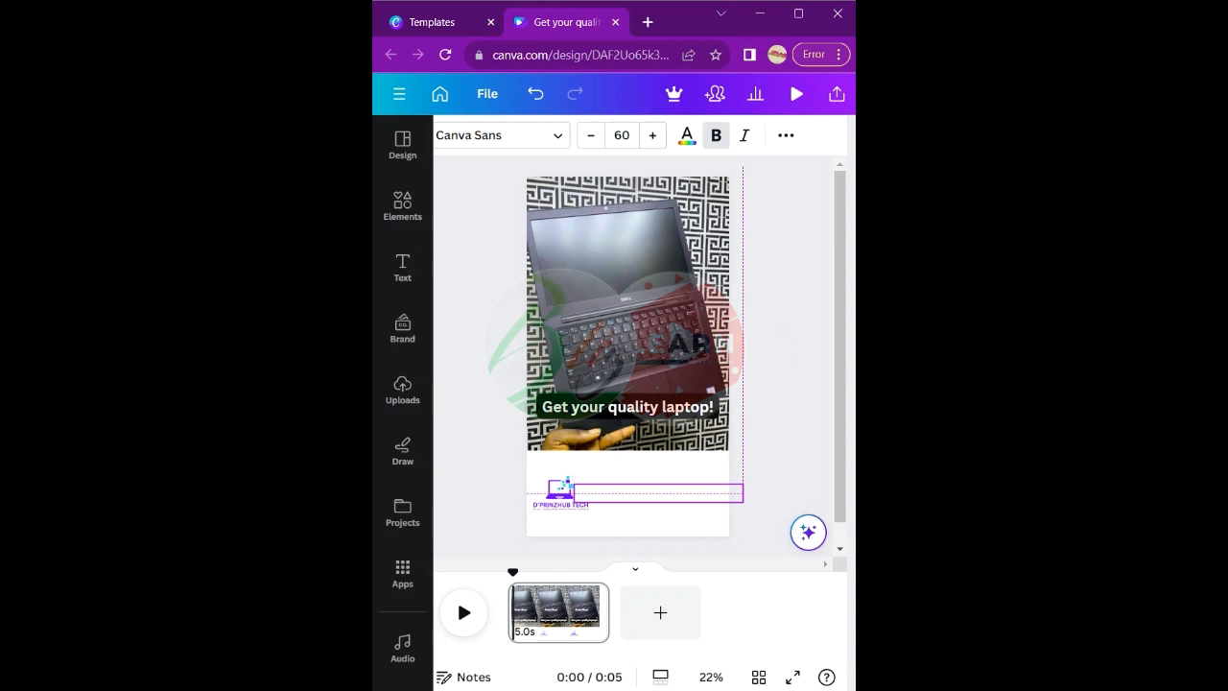
left_click_drag(674, 541, 673, 541)
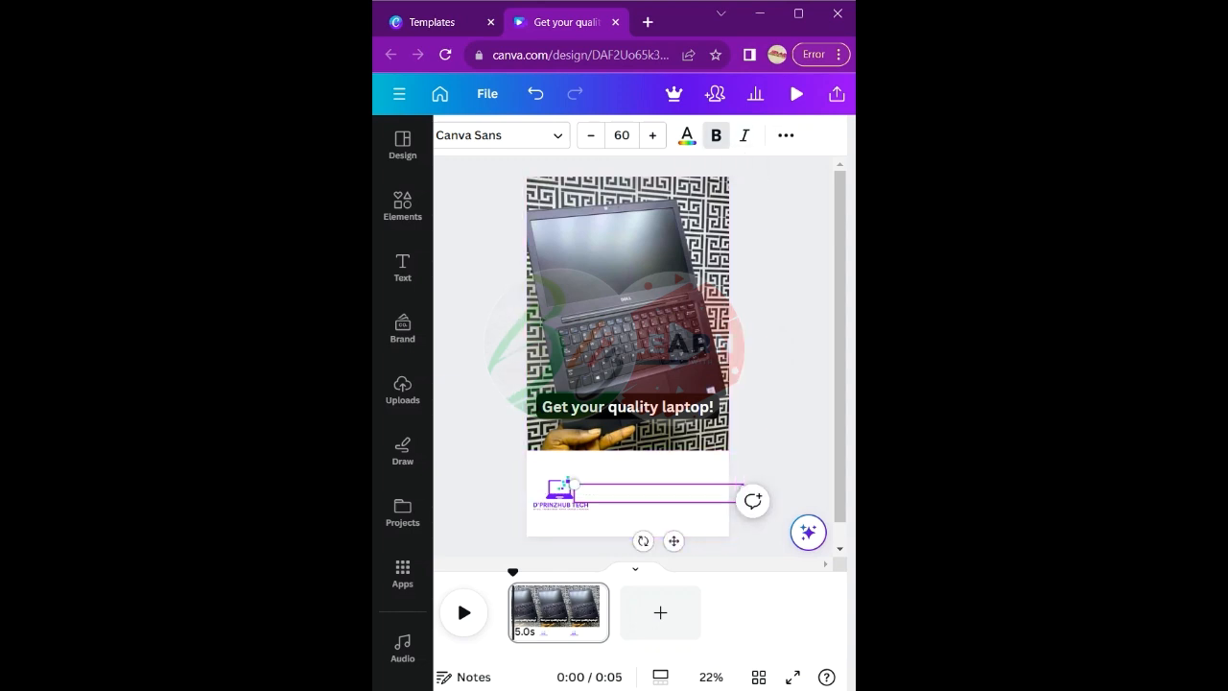
- Apply the Background text effect in bright red (#ff3131) to the "Order Now!" heading
left_click(785, 135)
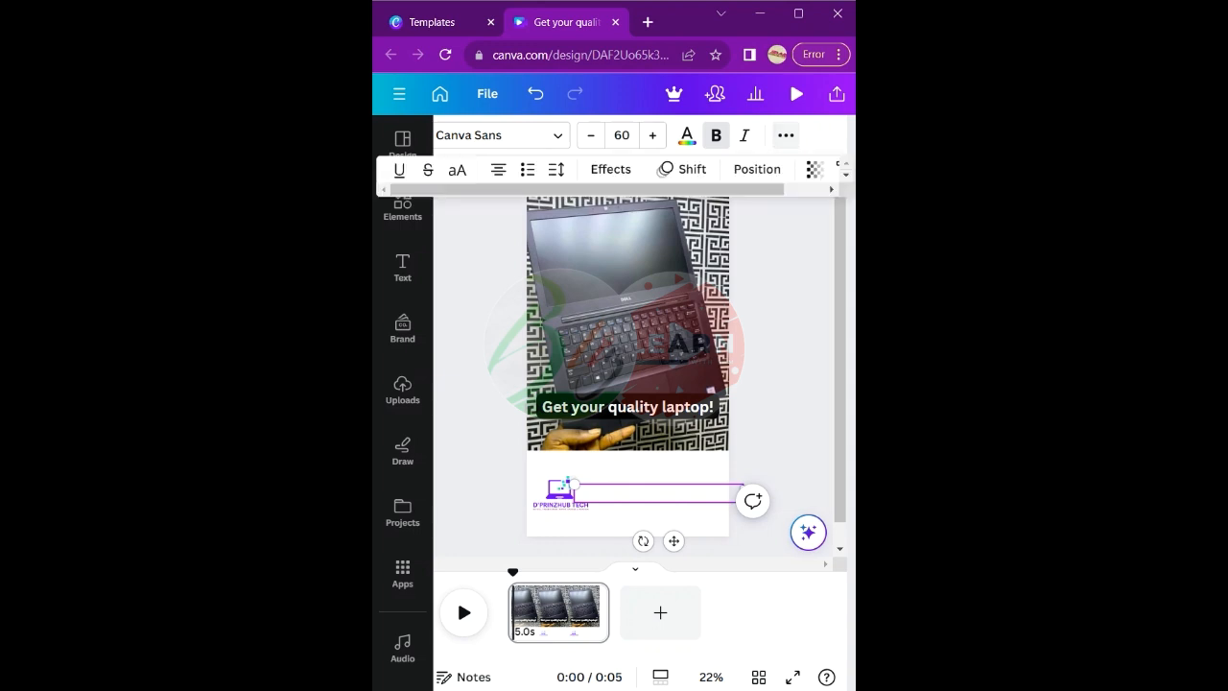
left_click(610, 168)
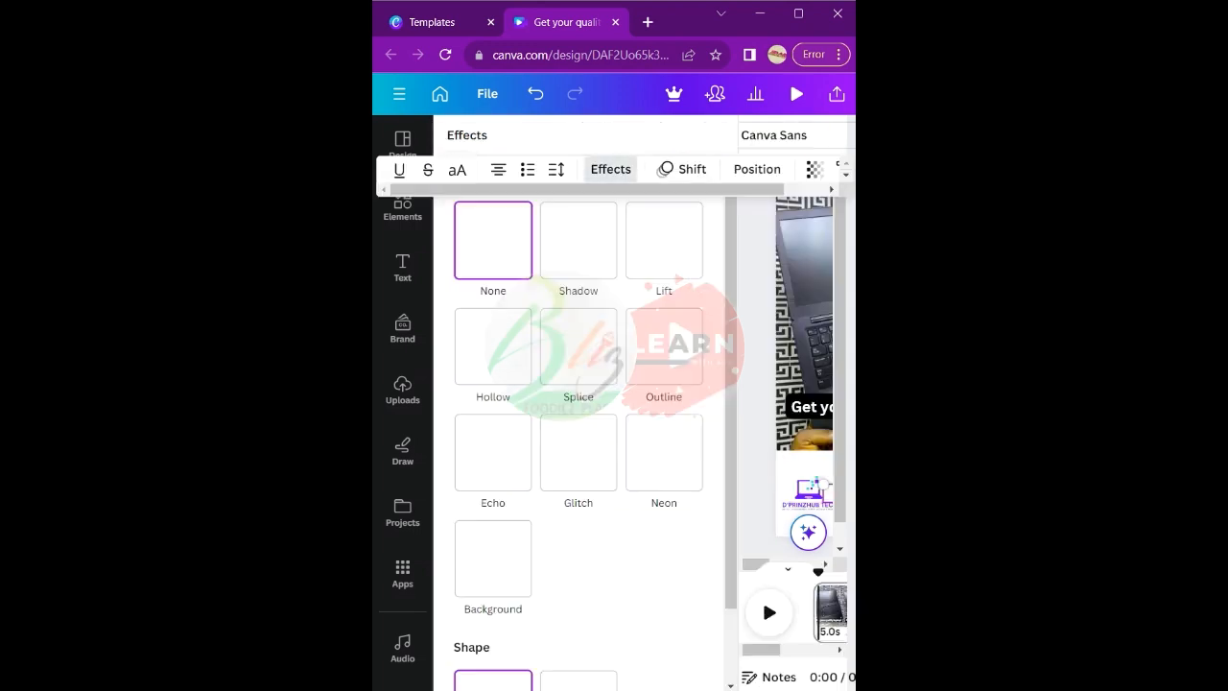
left_click(493, 560)
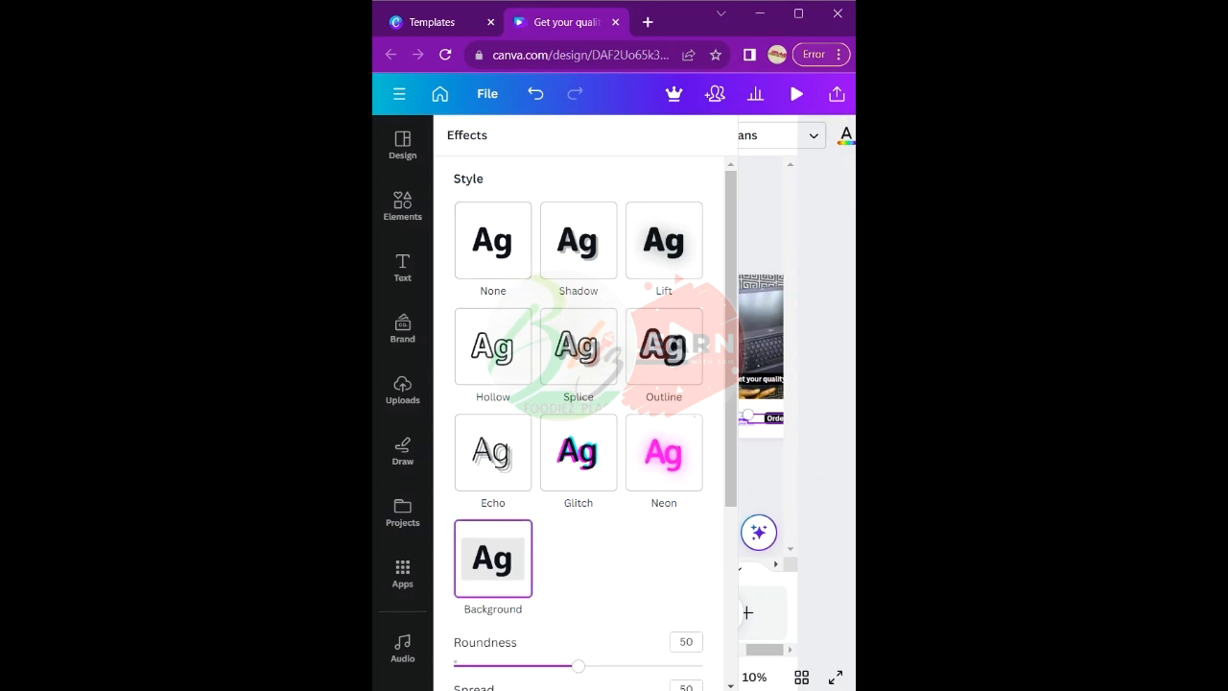
scroll(578, 432, "down", 3)
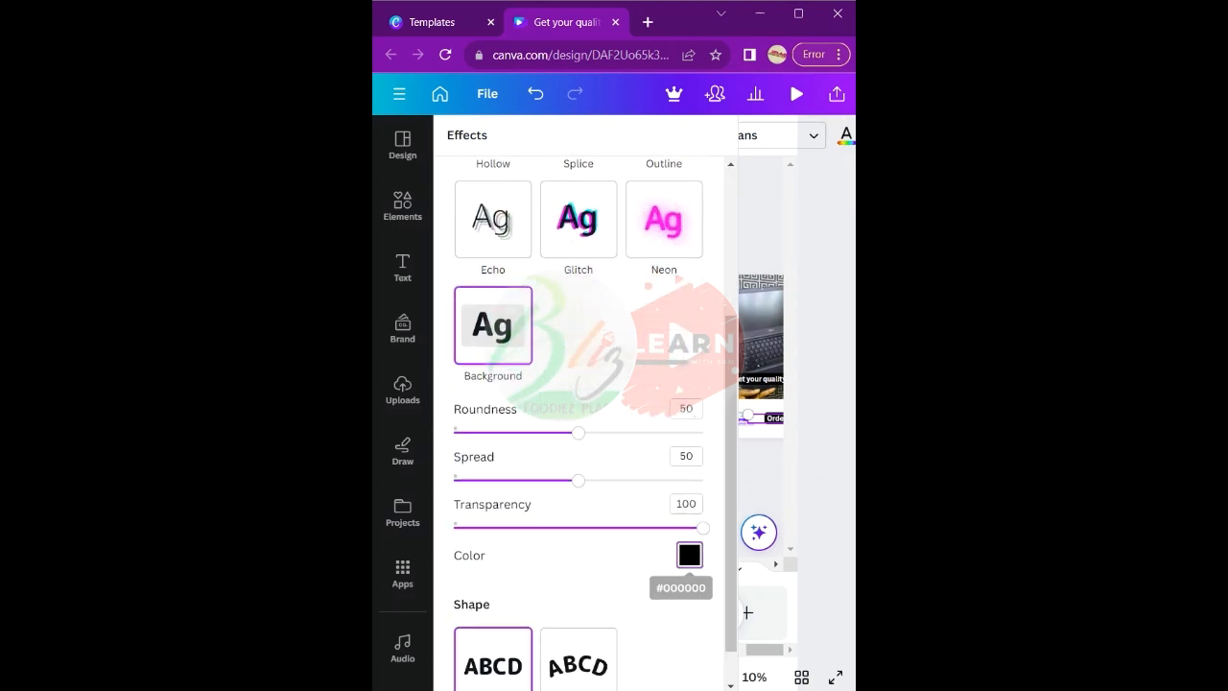
left_click(689, 554)
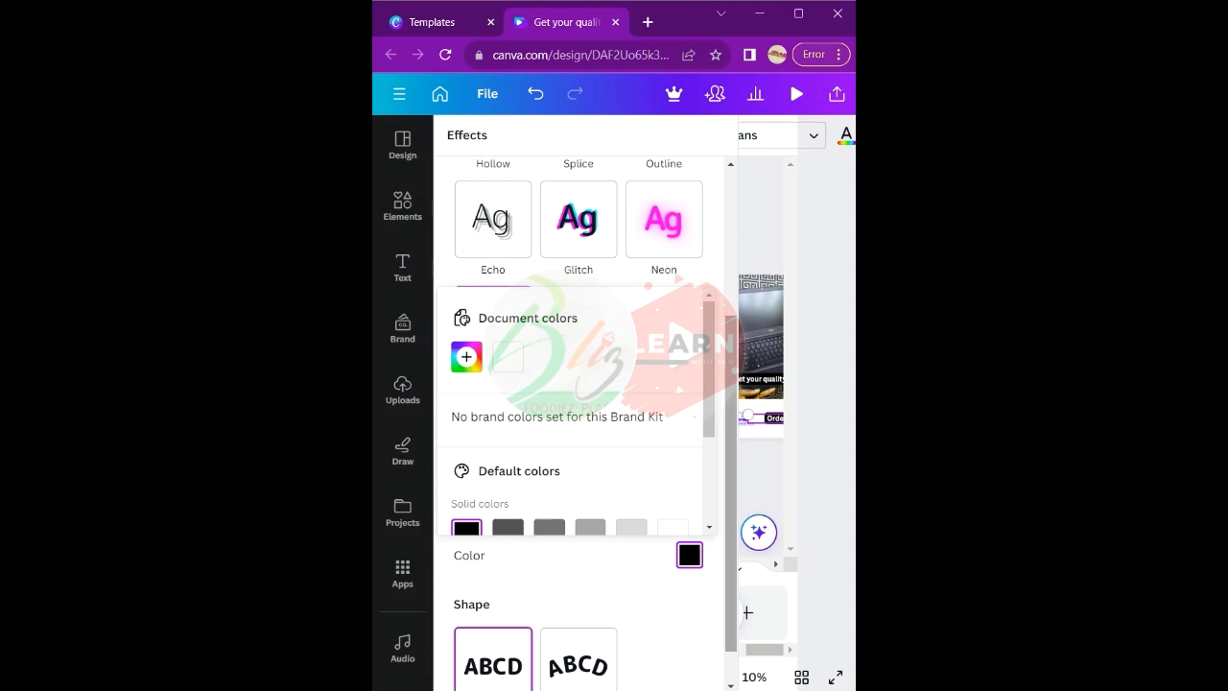
left_click(688, 554)
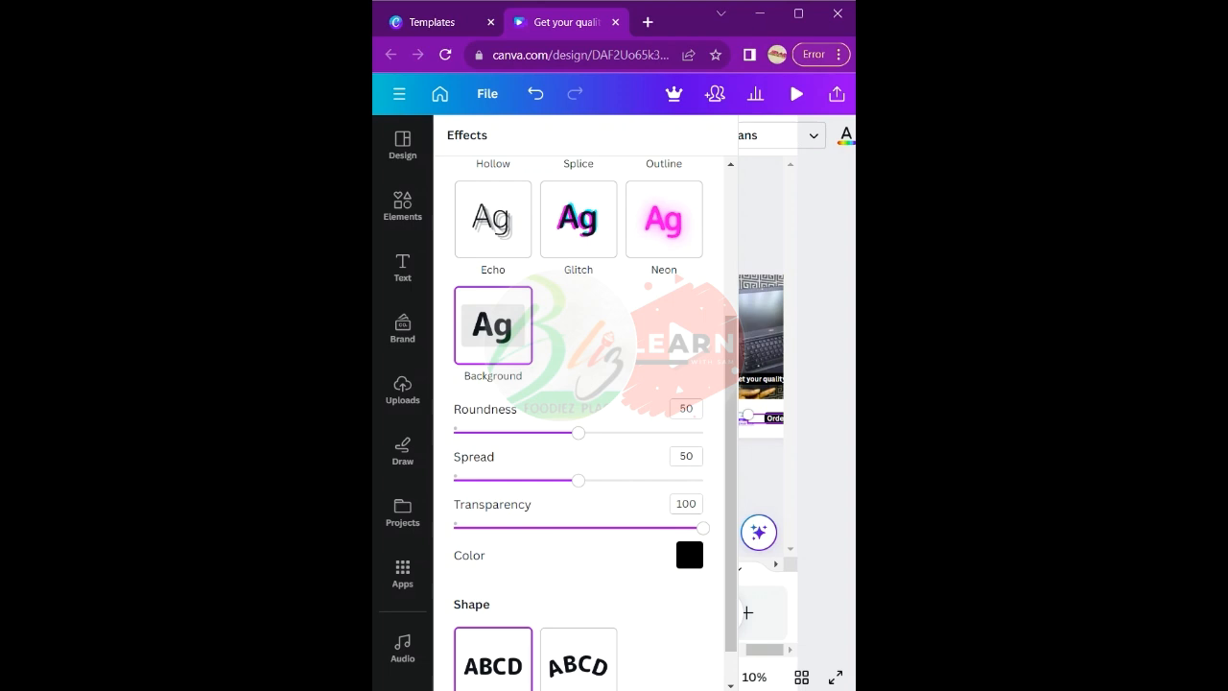
left_click(689, 555)
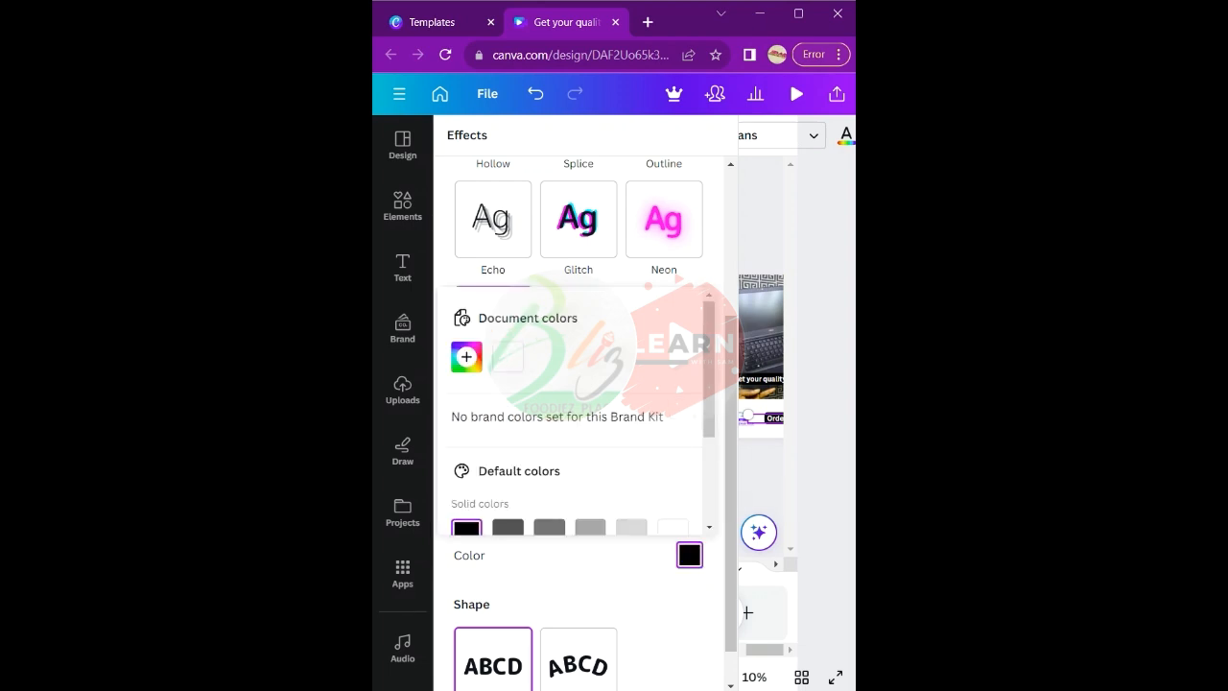
scroll(508, 423, "down", 2)
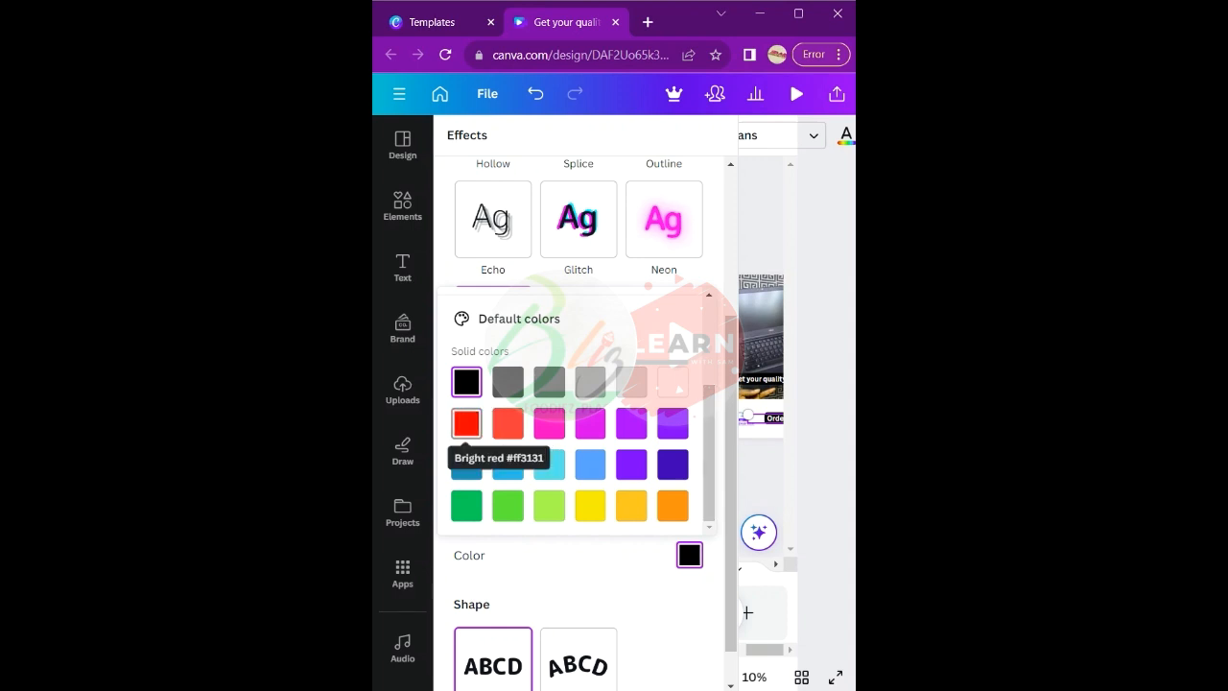
left_click(466, 423)
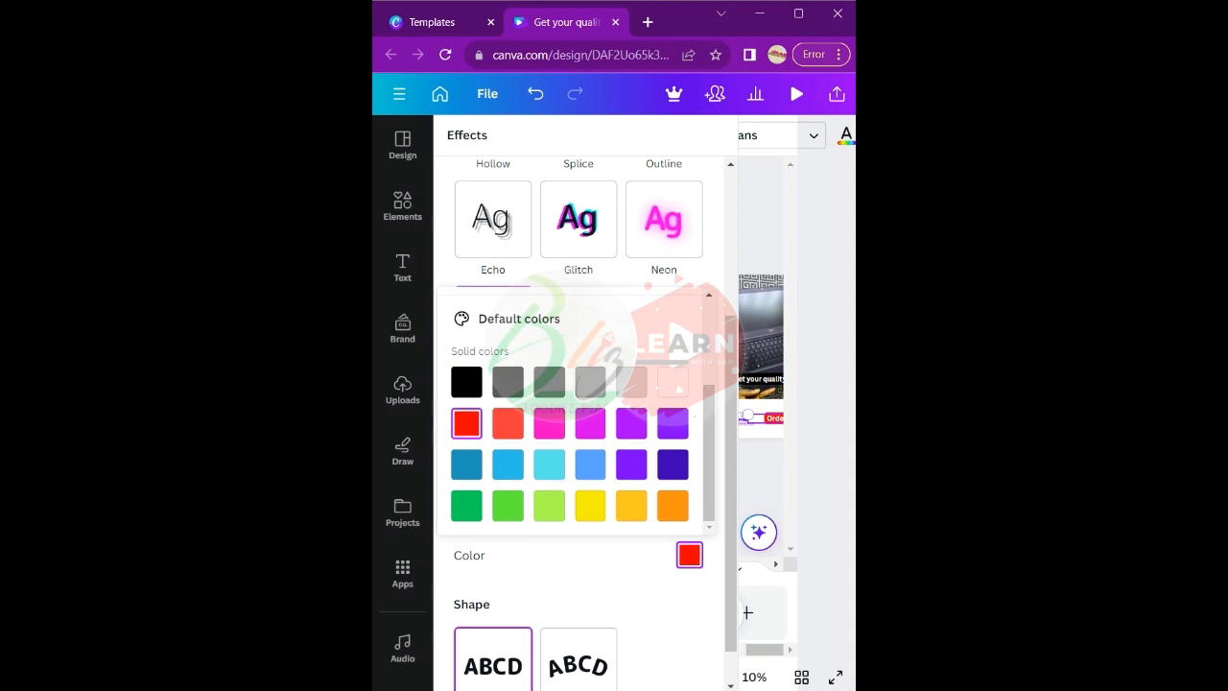
left_click(762, 345)
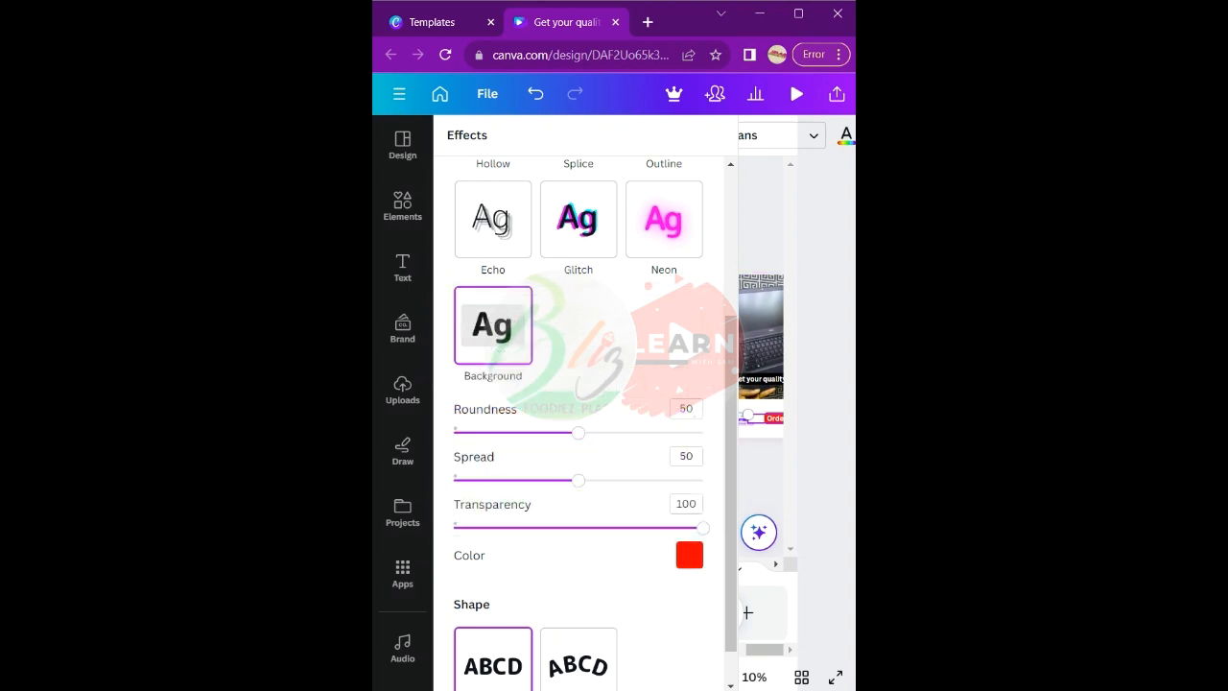
left_click(764, 470)
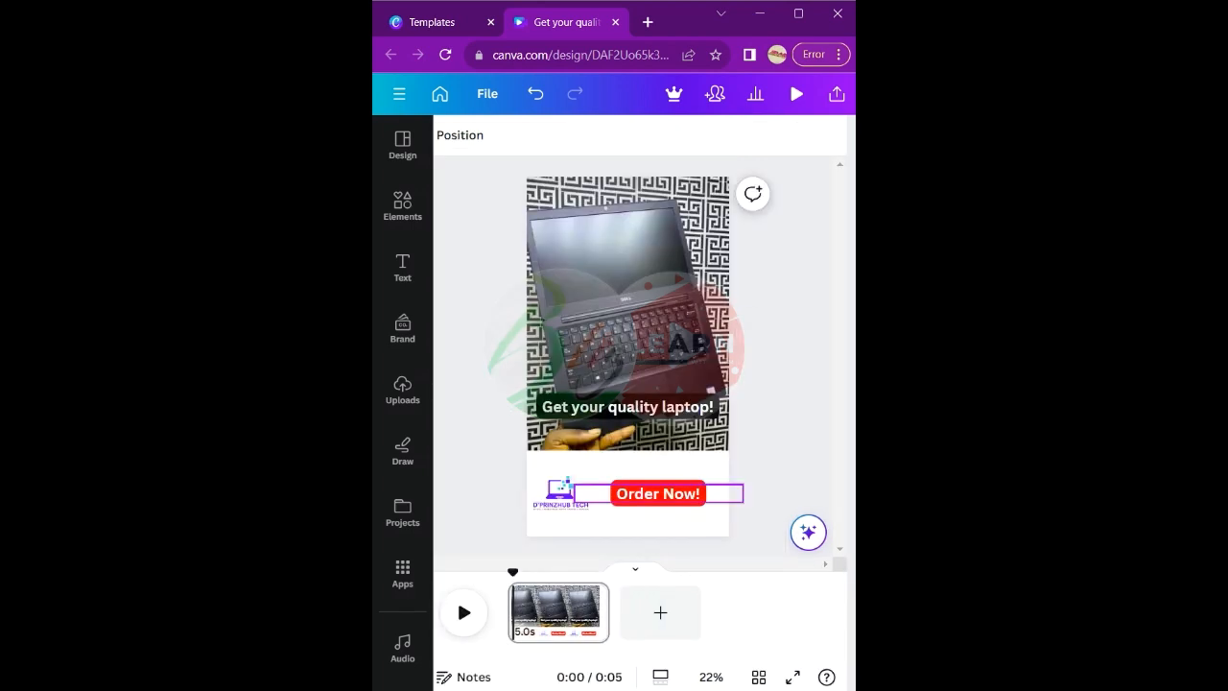
- Scale the "Order Now!" heading down to font size 52.7 and shift it slightly left so its box fits within the page
left_click(658, 493)
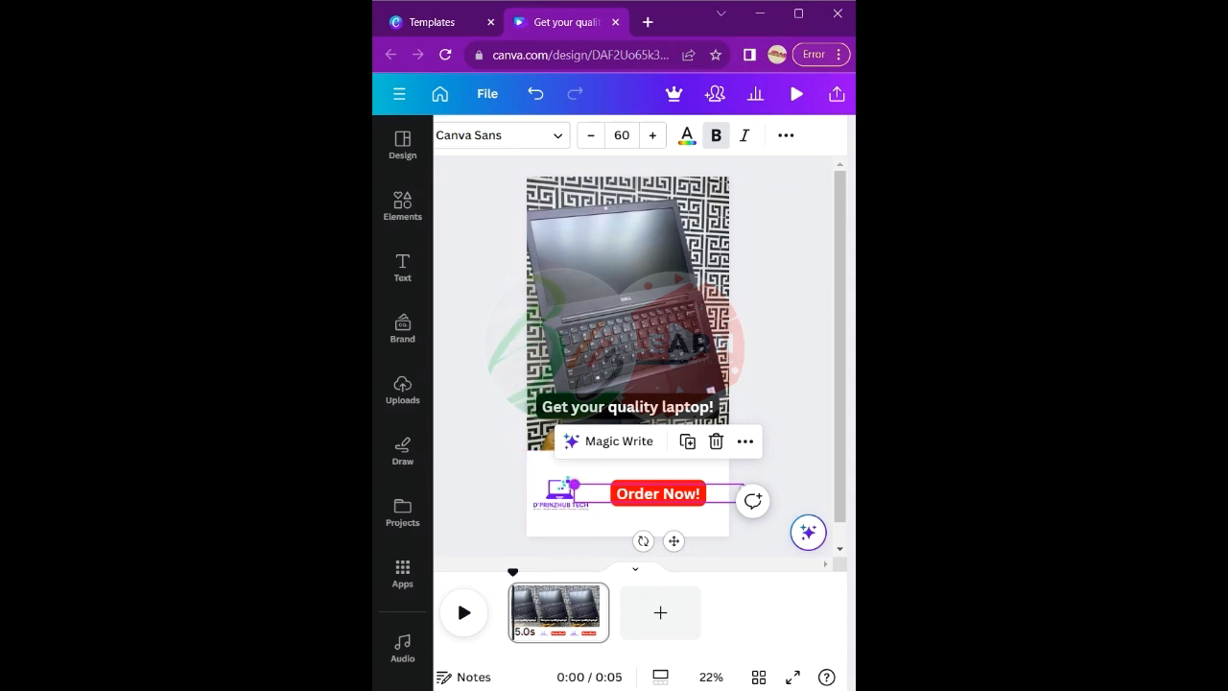
mouse_move(572, 485)
left_mouse_down()
mouse_move(607, 488)
mouse_move(595, 488)
left_mouse_up()
left_click_drag(684, 541, 658, 540)
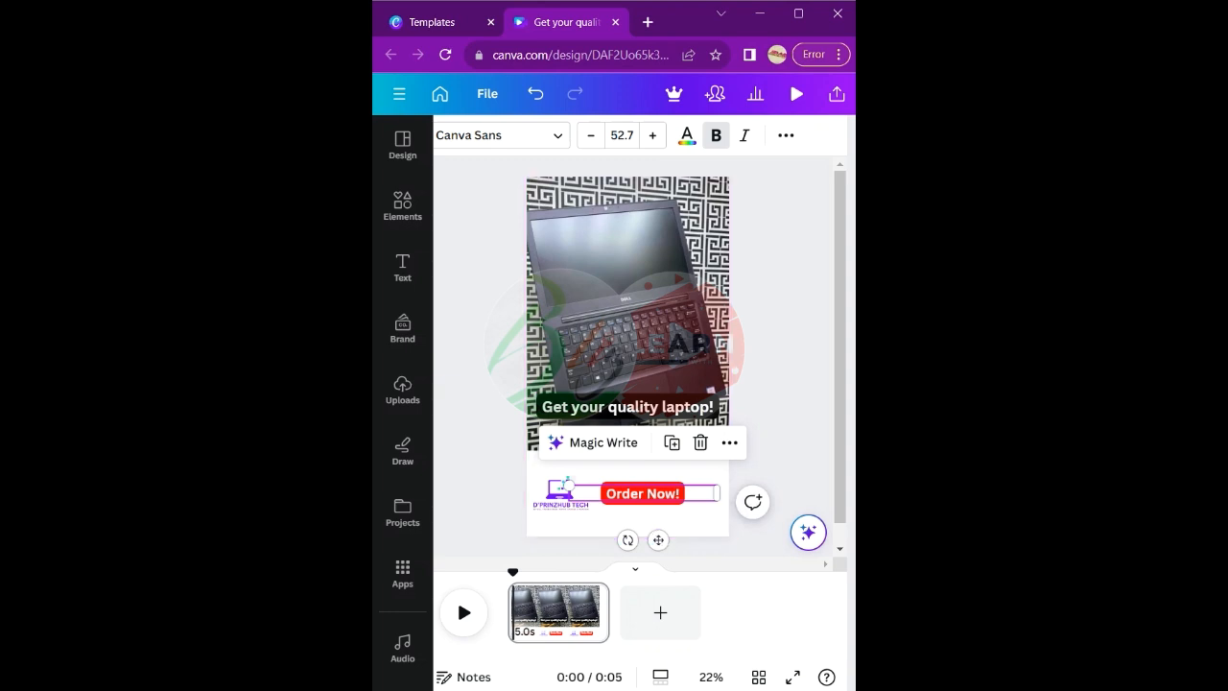
- Apply the Pop photo animation to the company logo in the white strip
left_click(654, 312)
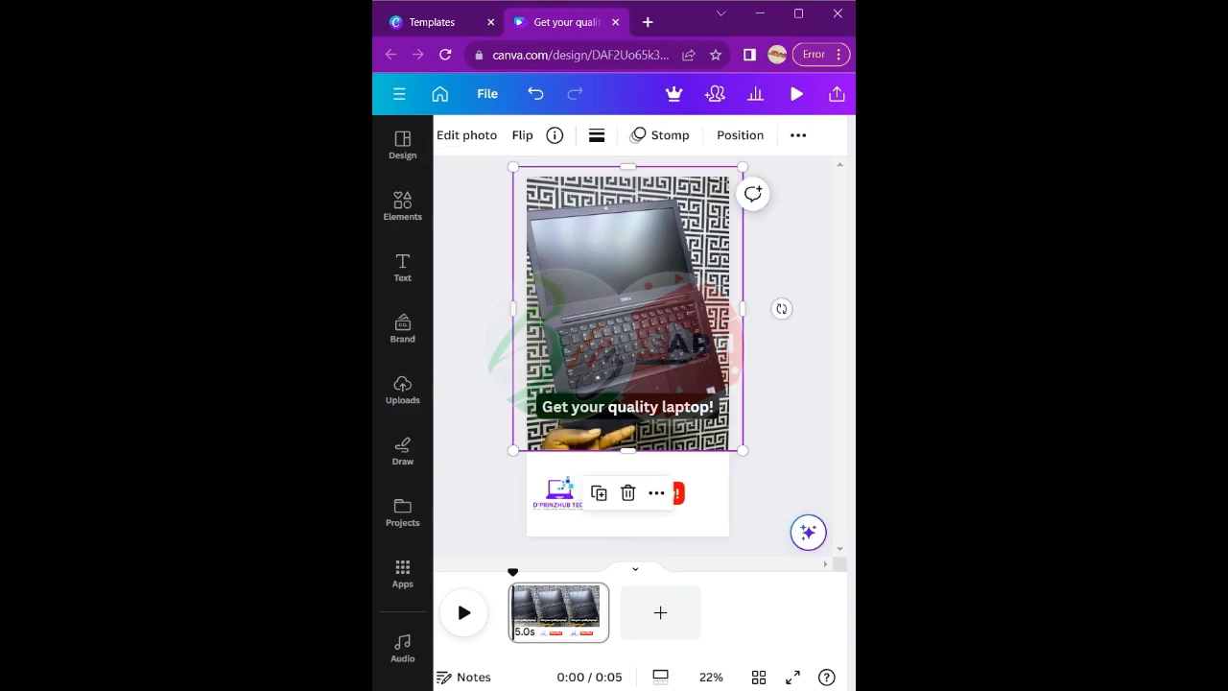
left_click(681, 493)
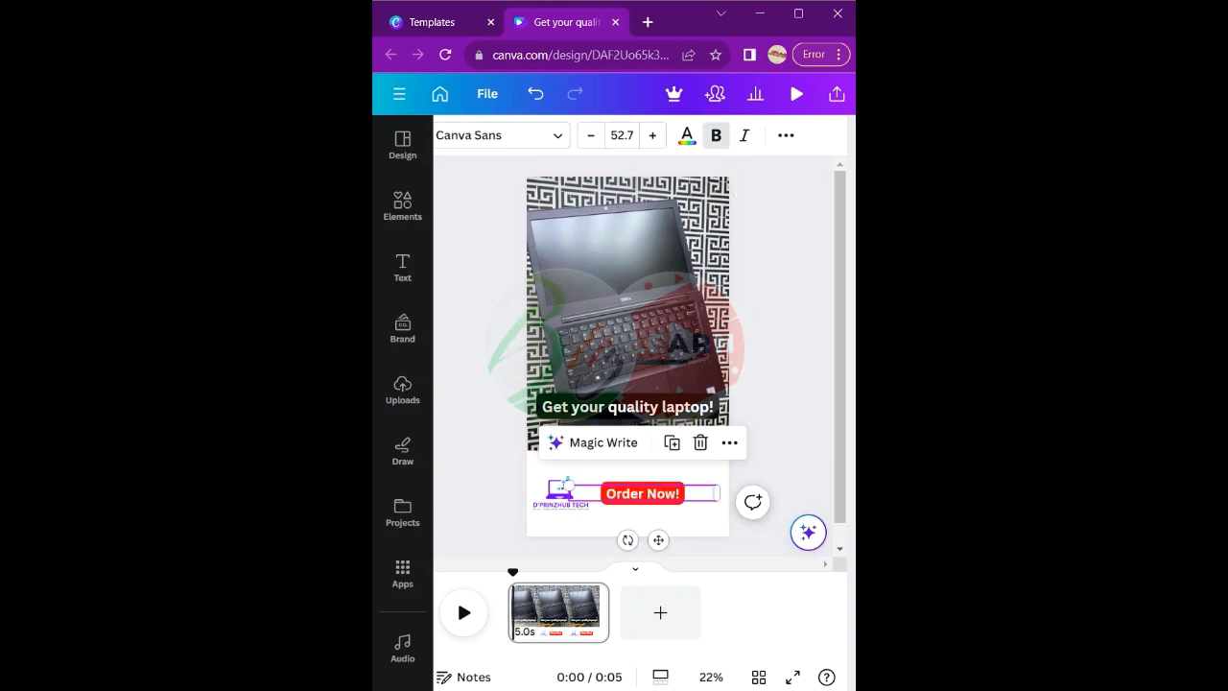
left_click(561, 492)
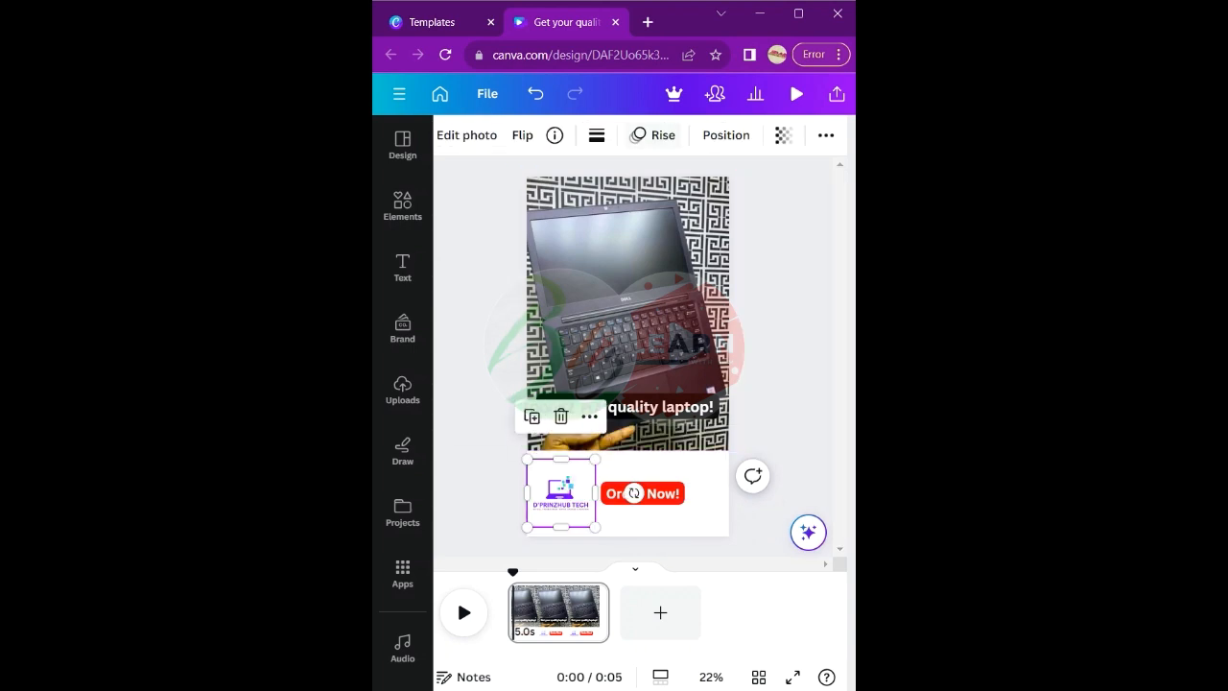
left_click(655, 134)
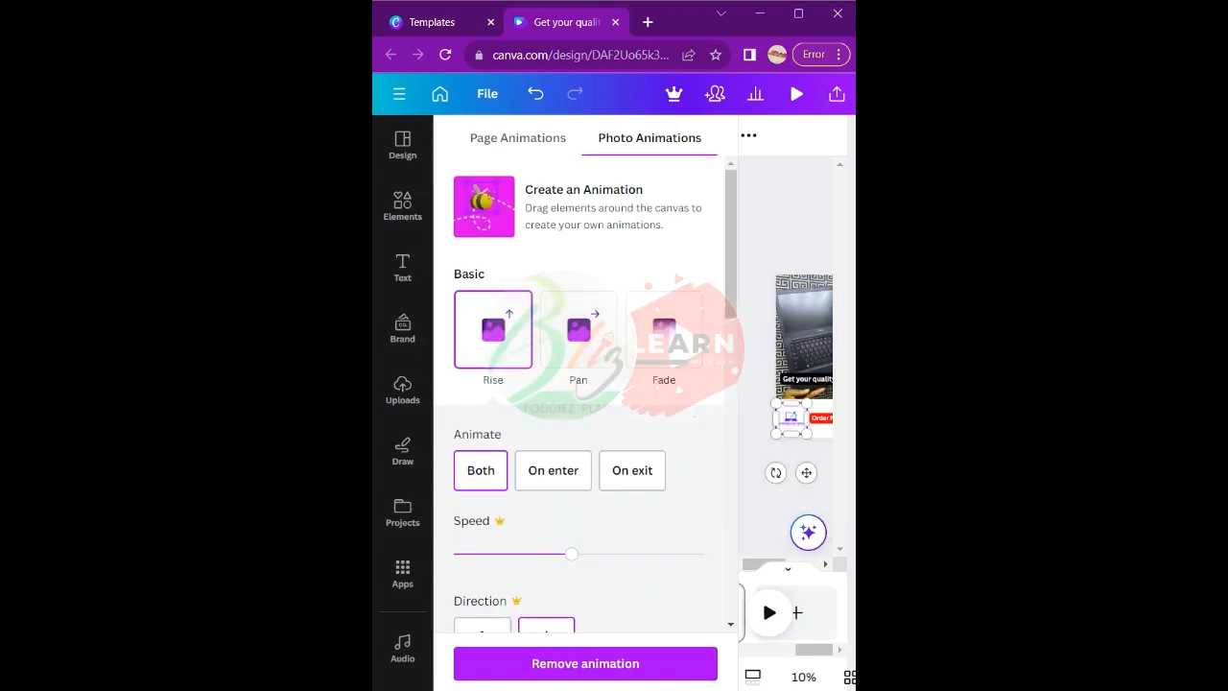
scroll(585, 394, "down", 10)
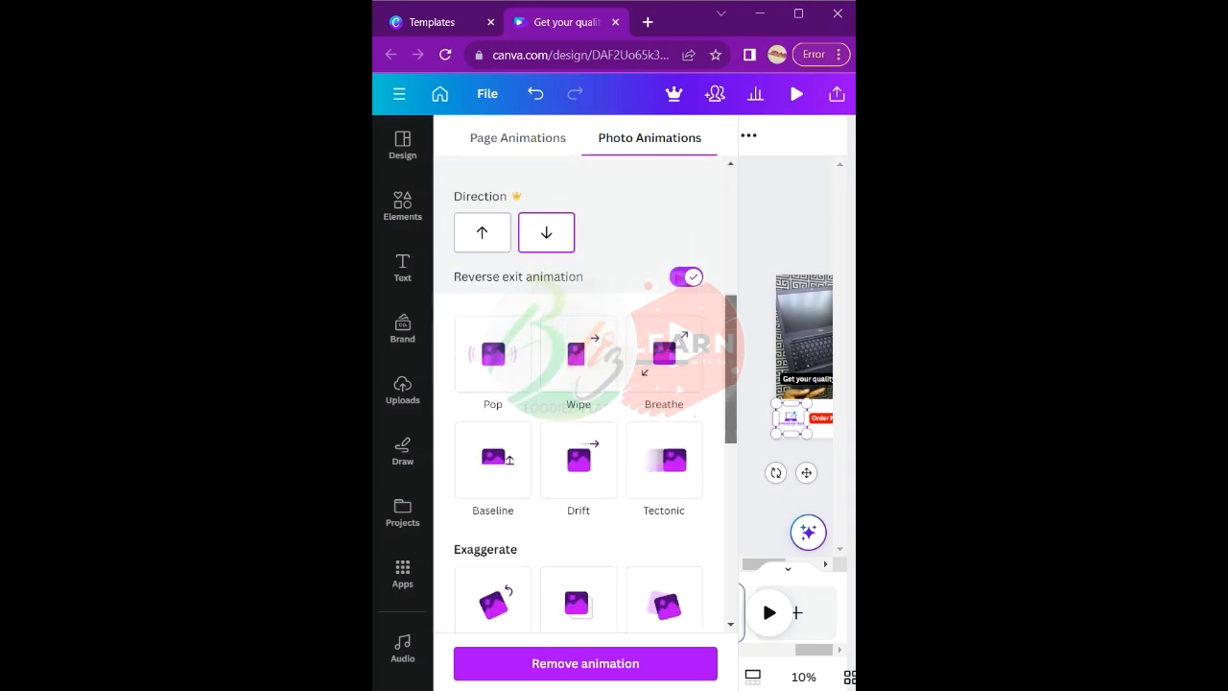
left_click(493, 245)
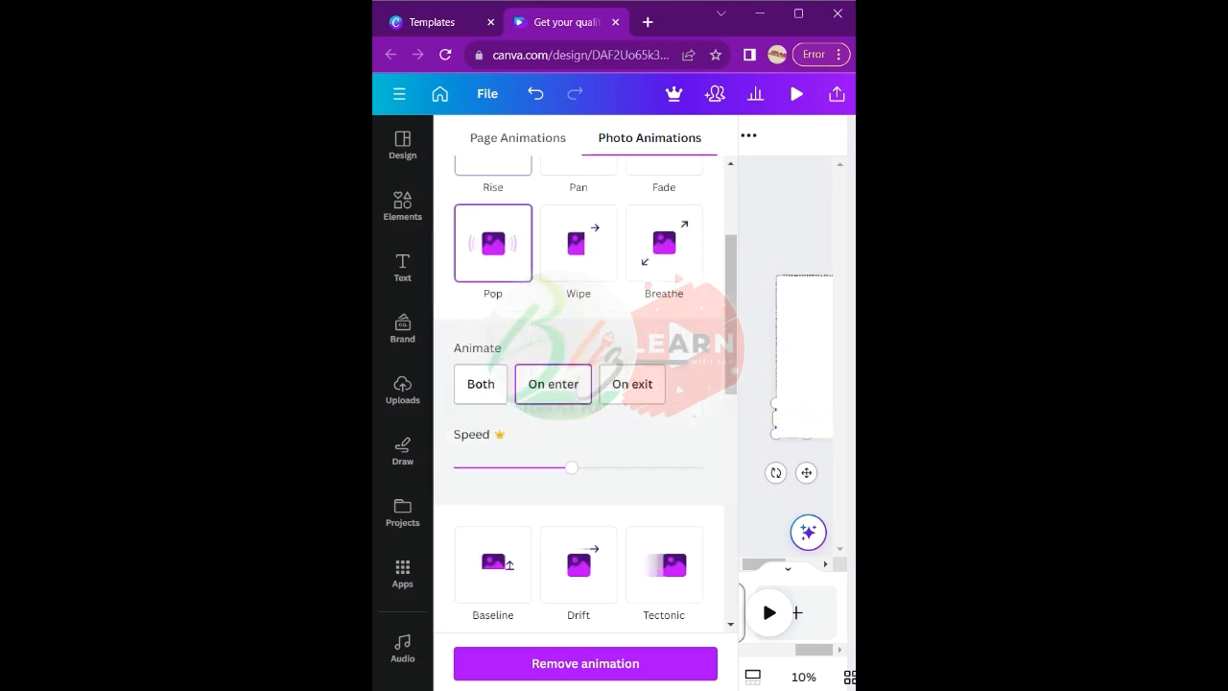
- Apply the Baseline text animation to the "Order Now!" heading and play the video to preview it
left_click(807, 378)
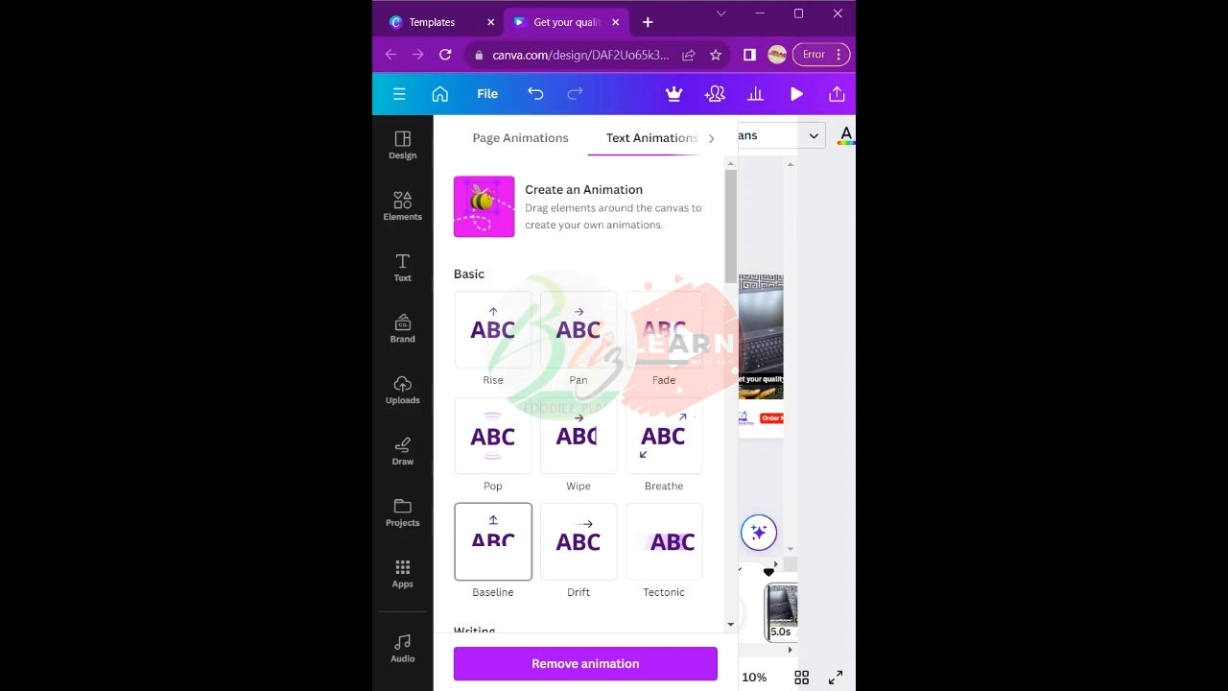
left_click(493, 542)
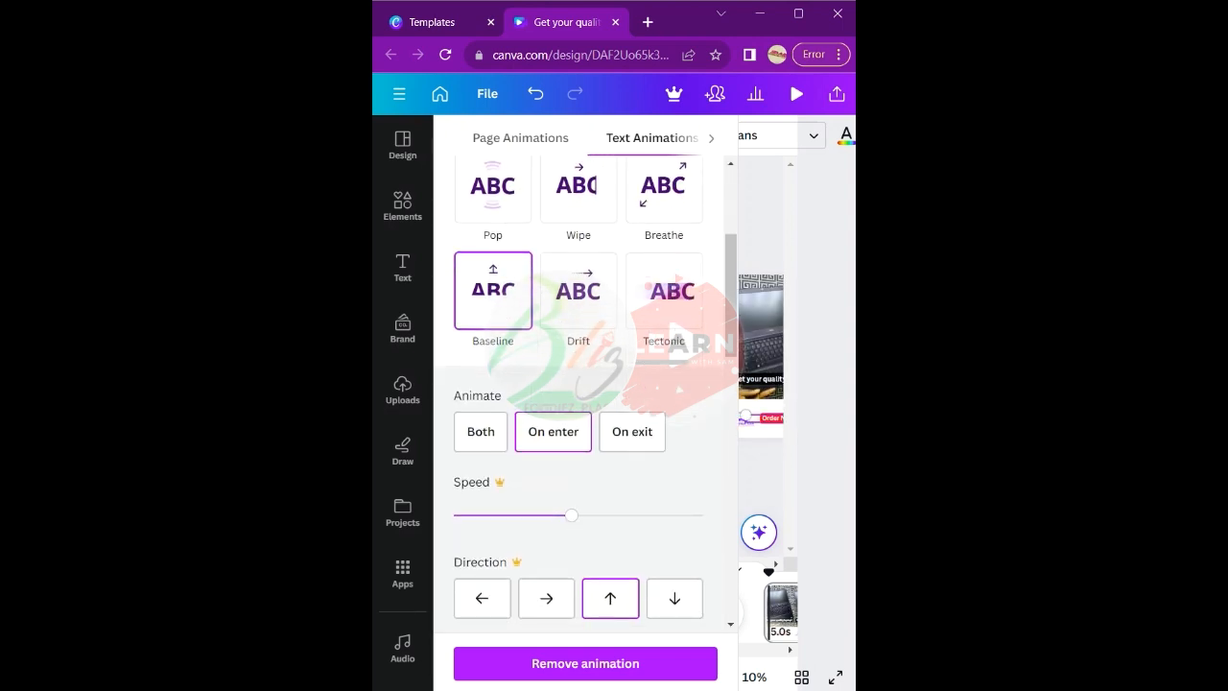
left_click(763, 225)
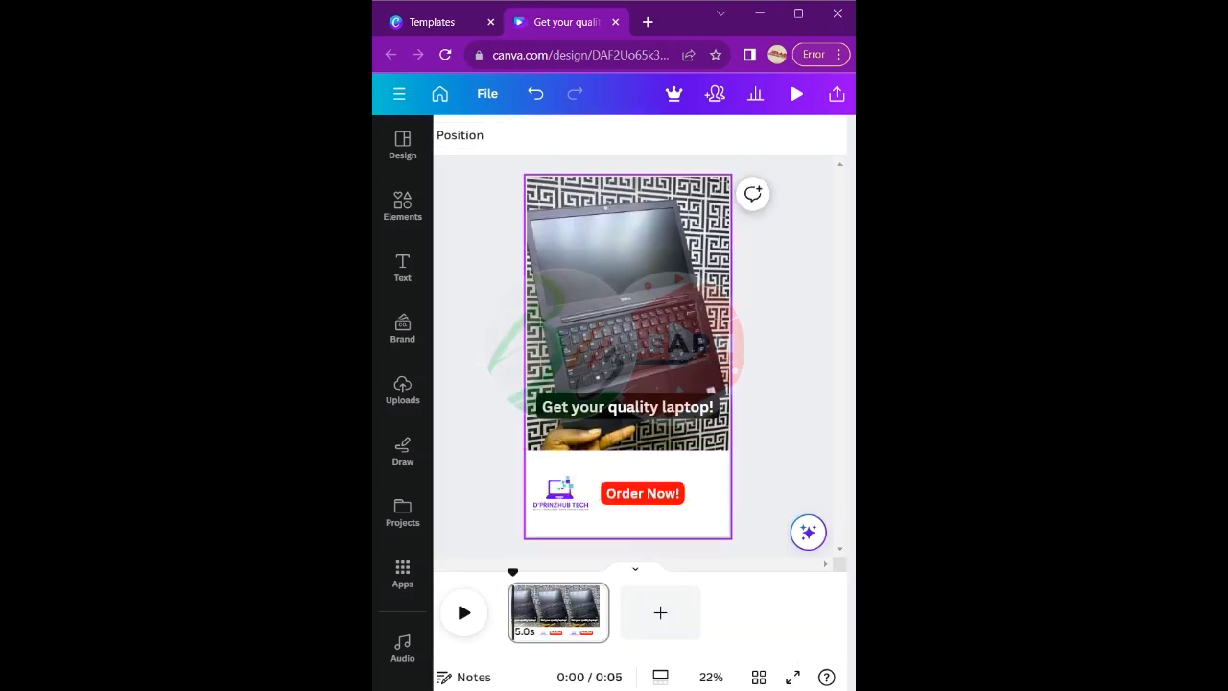
left_click(456, 598)
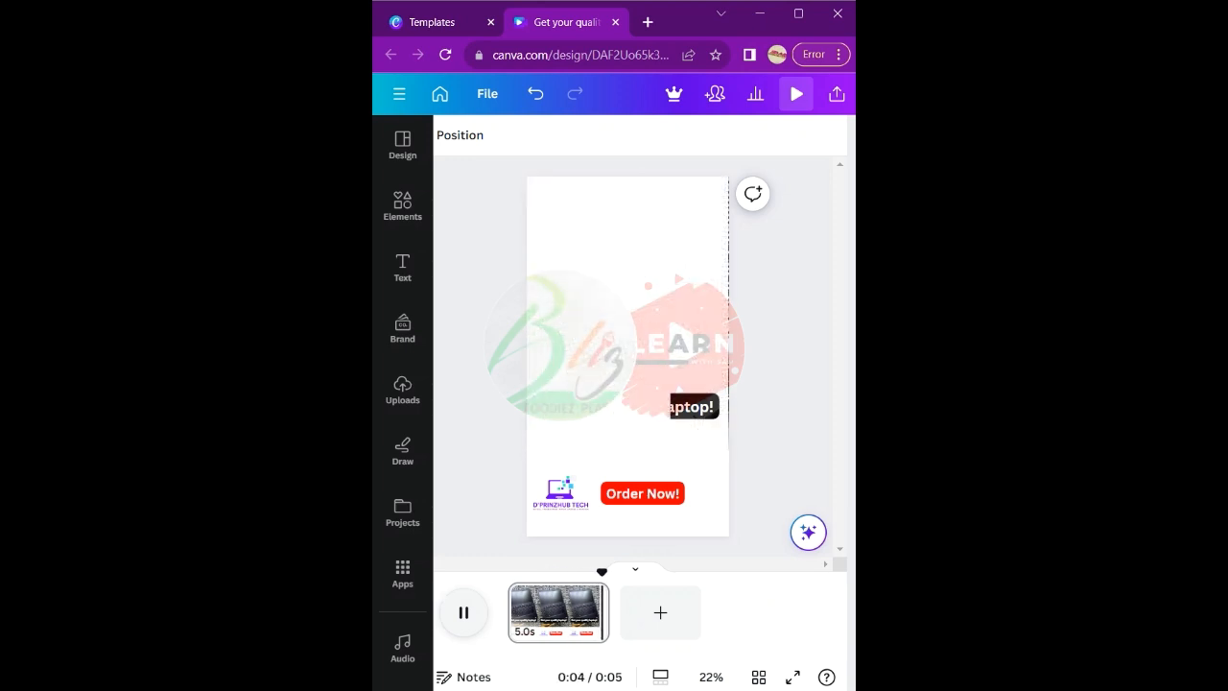
left_click(456, 597)
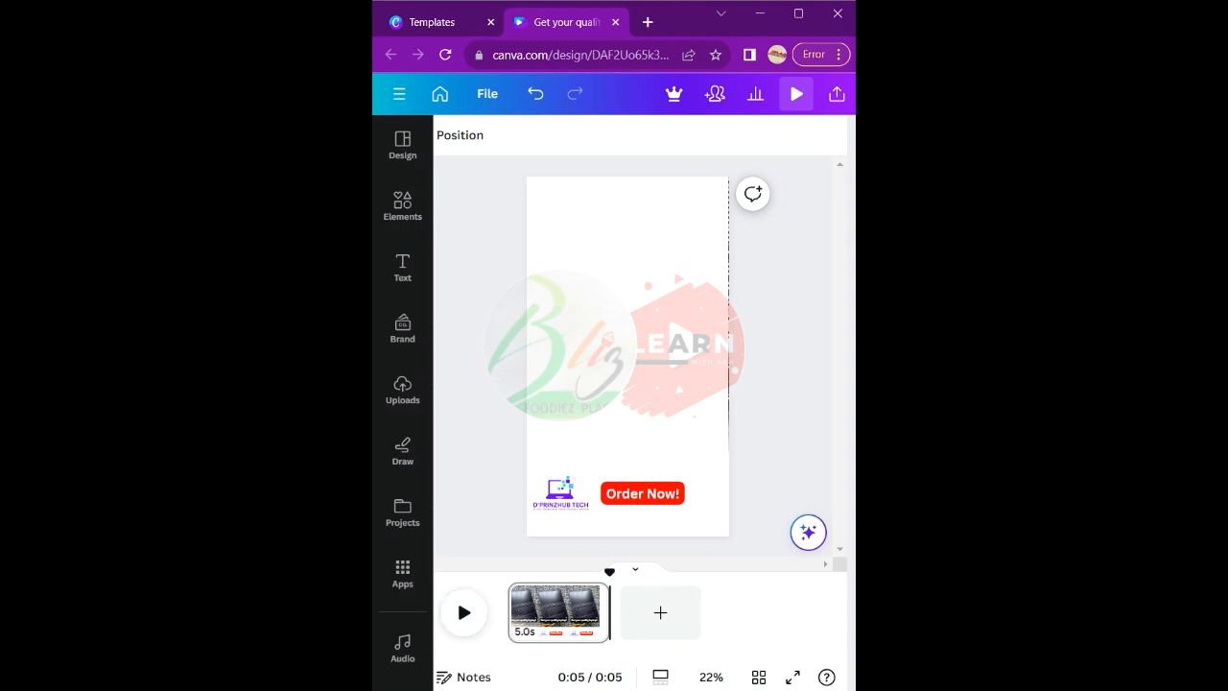
- Set the company logo's Pop animation to play on both enter and exit
left_click(561, 493)
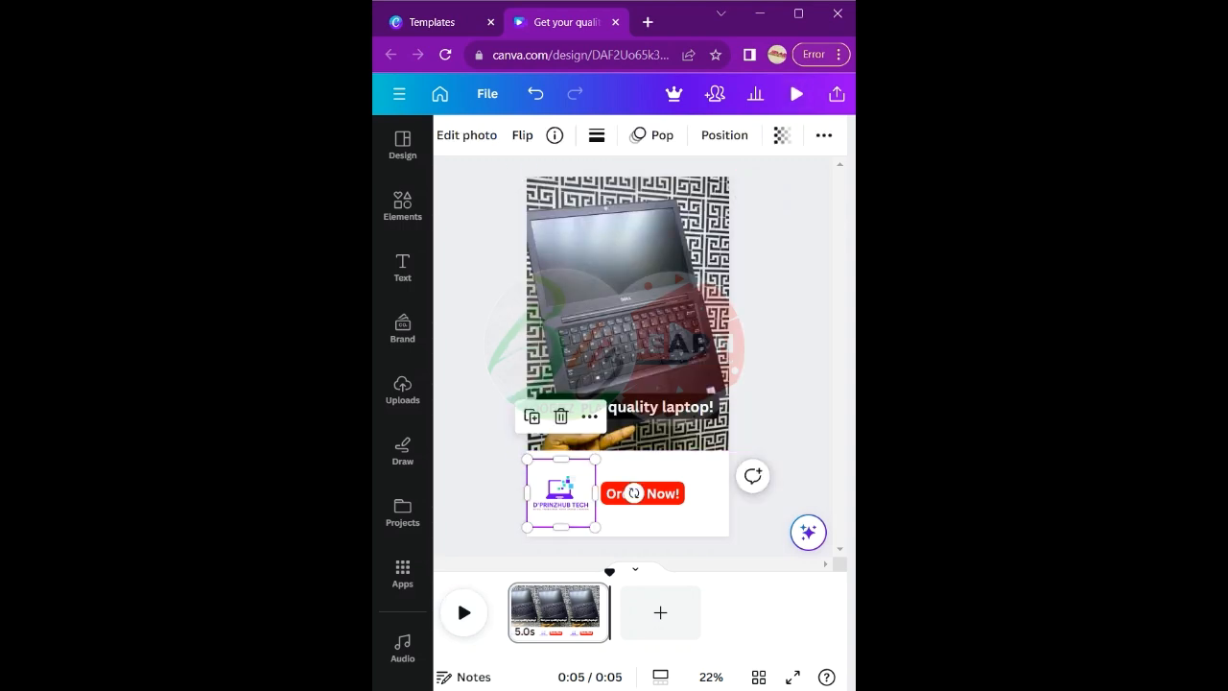
left_click(652, 134)
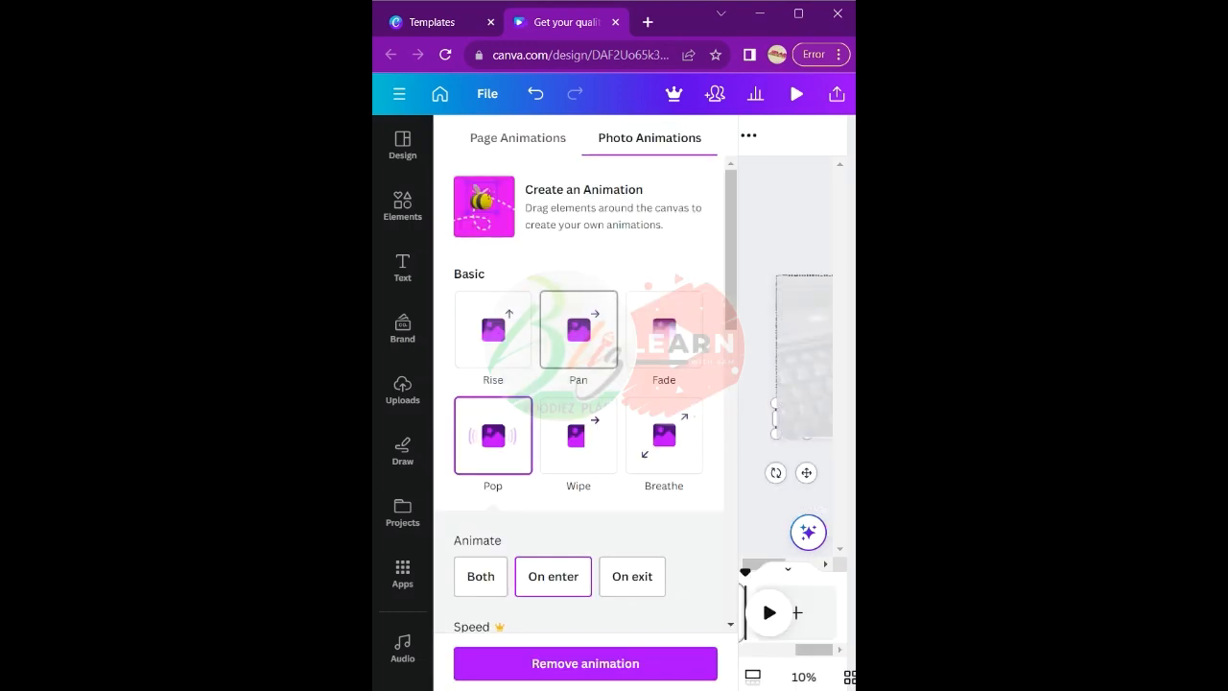
left_click(481, 576)
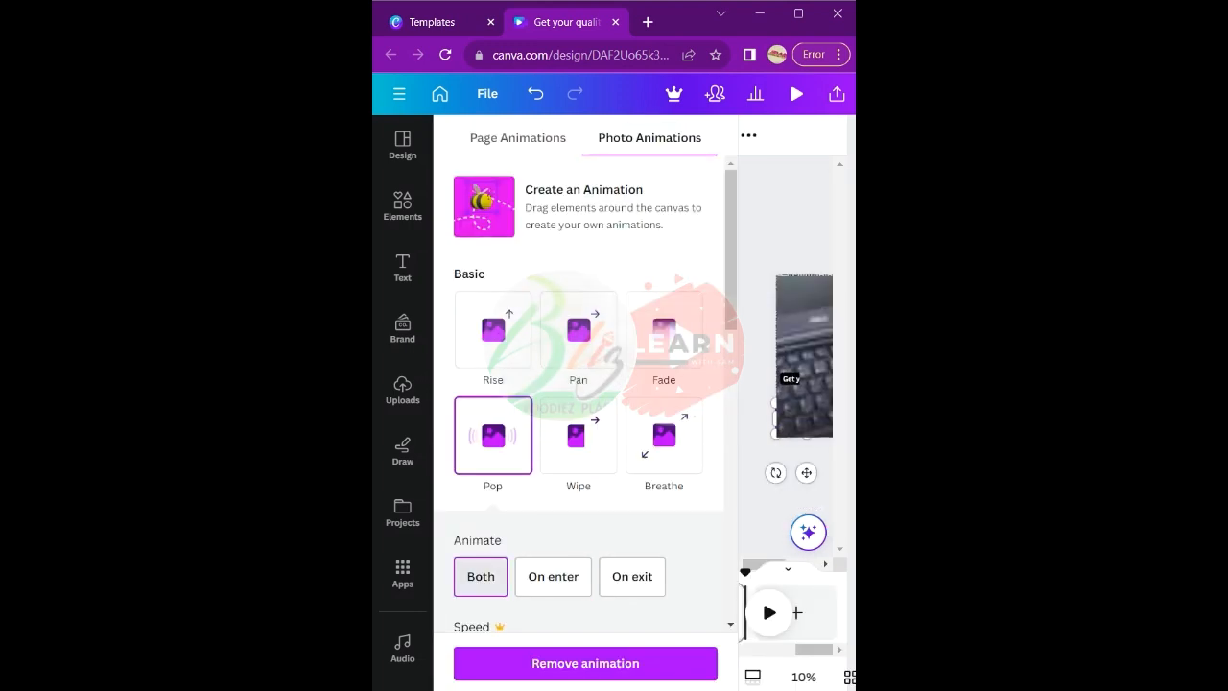
- Set the "Order Now!" heading's Baseline animation to play on both enter and exit, and preview the video
left_click(821, 418)
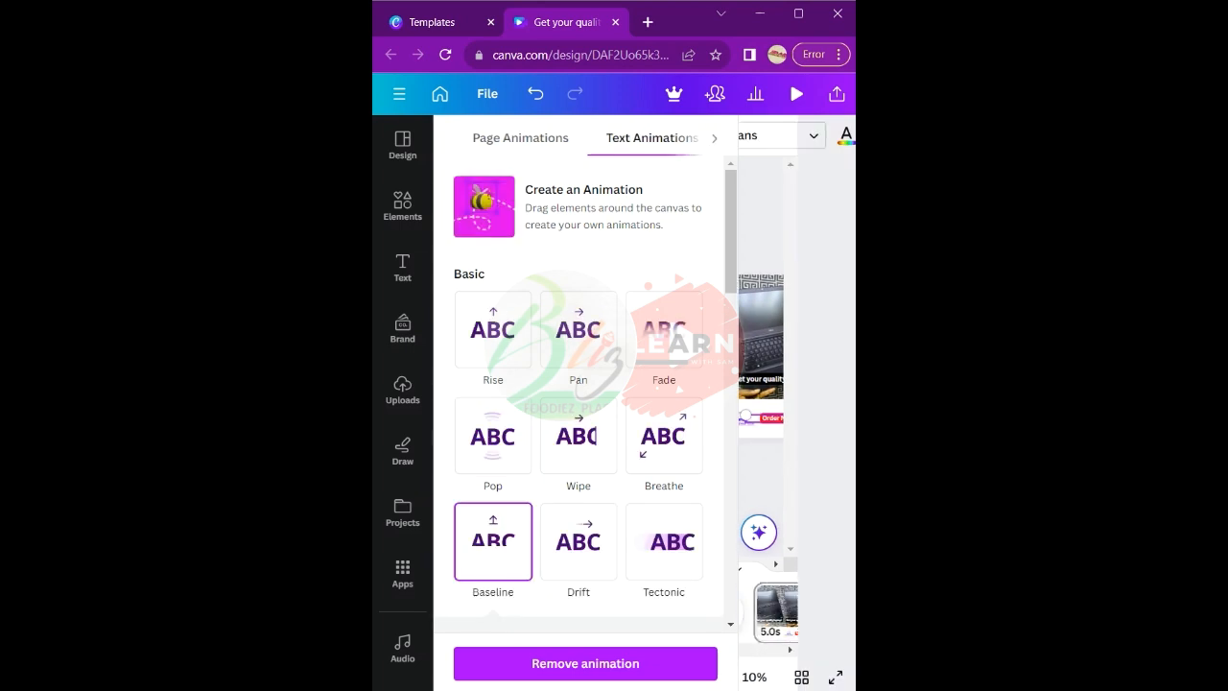
left_click_drag(731, 235, 731, 346)
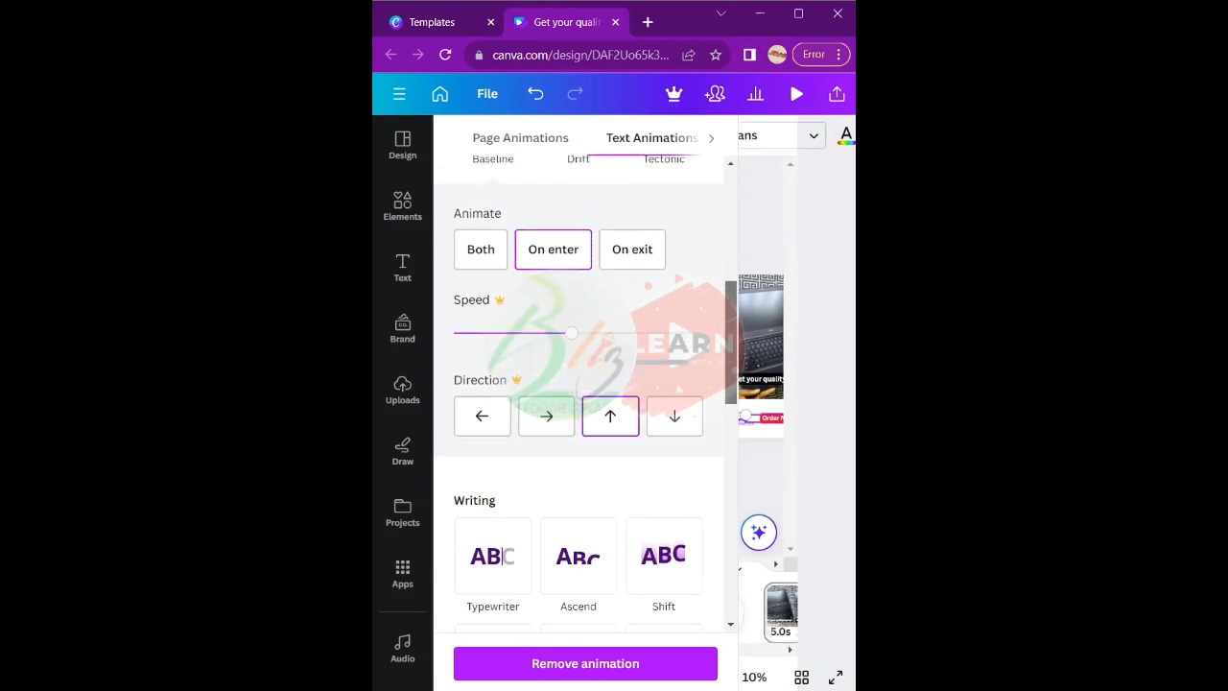
left_click(480, 249)
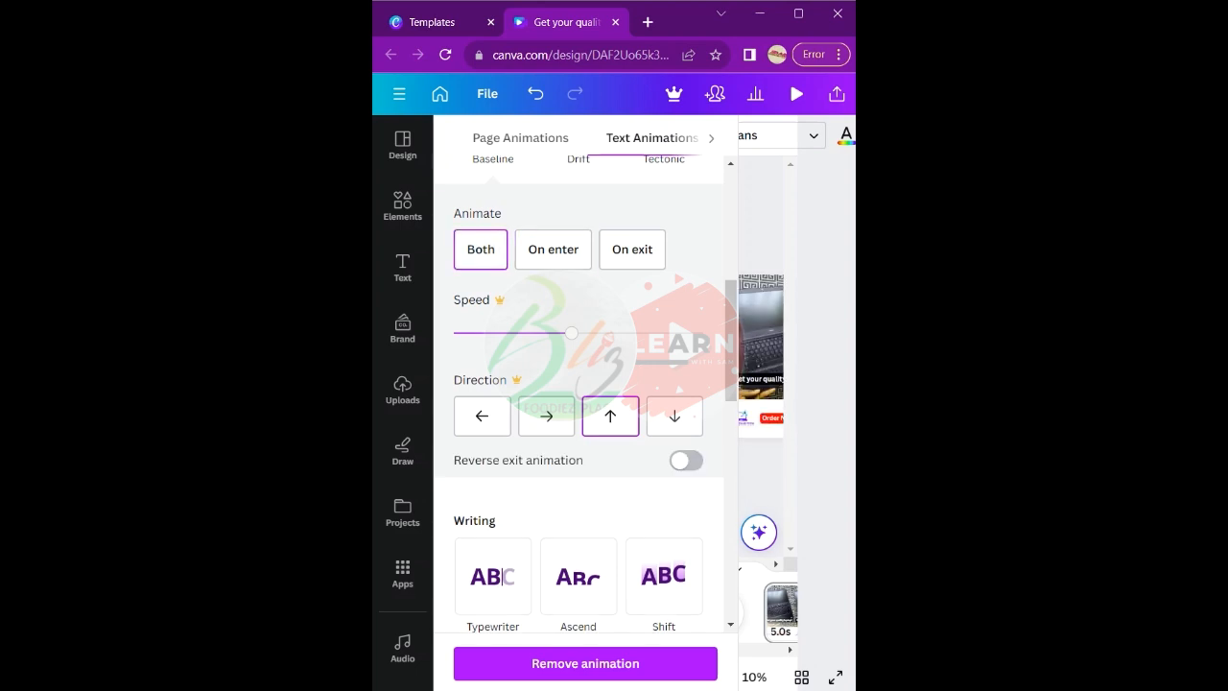
left_click(758, 203)
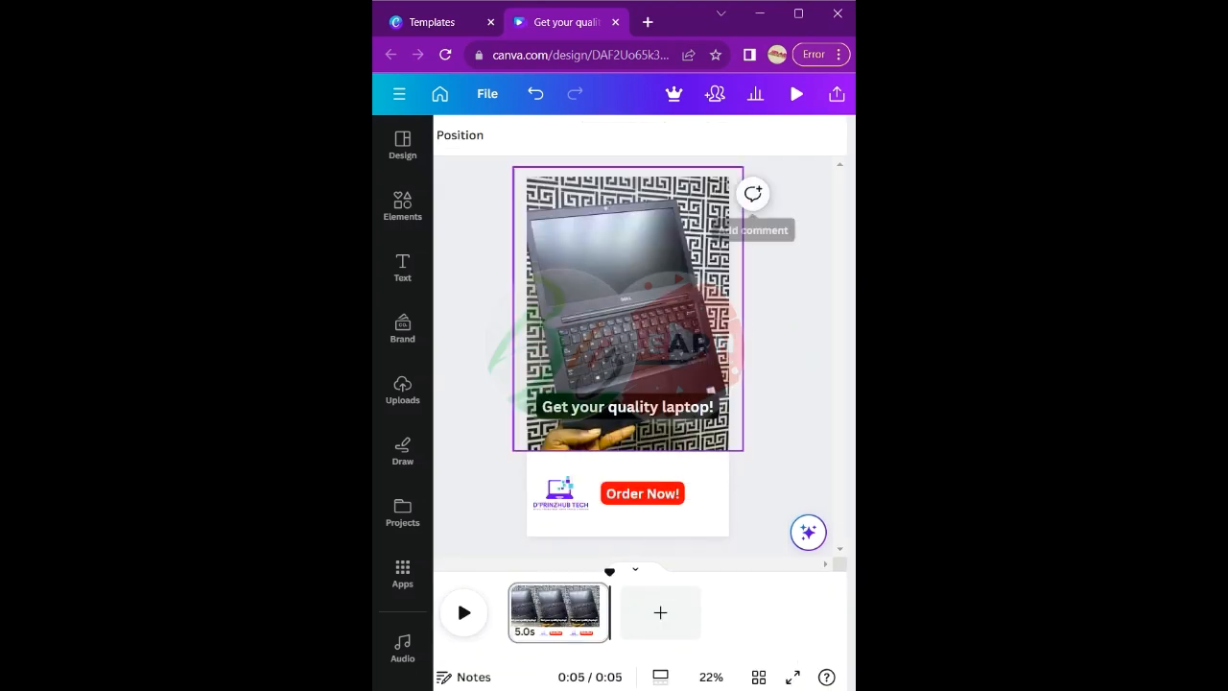
left_click(457, 597)
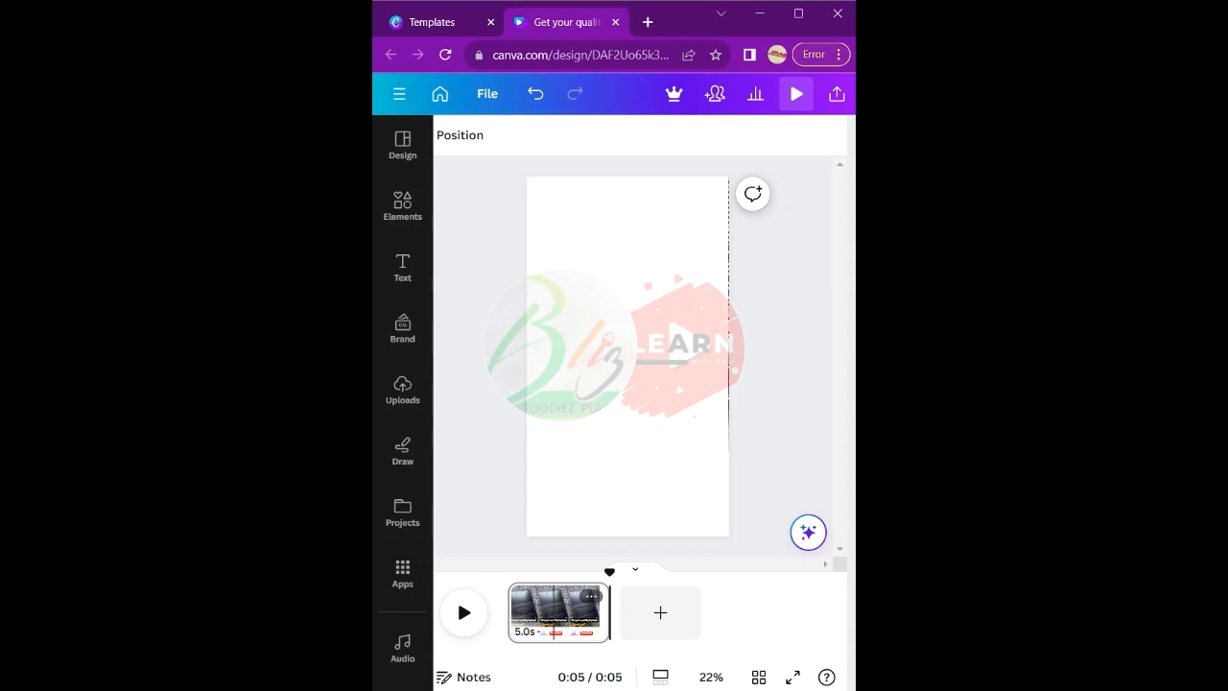
- Add a new blank page after the first page of the video
left_click(532, 625)
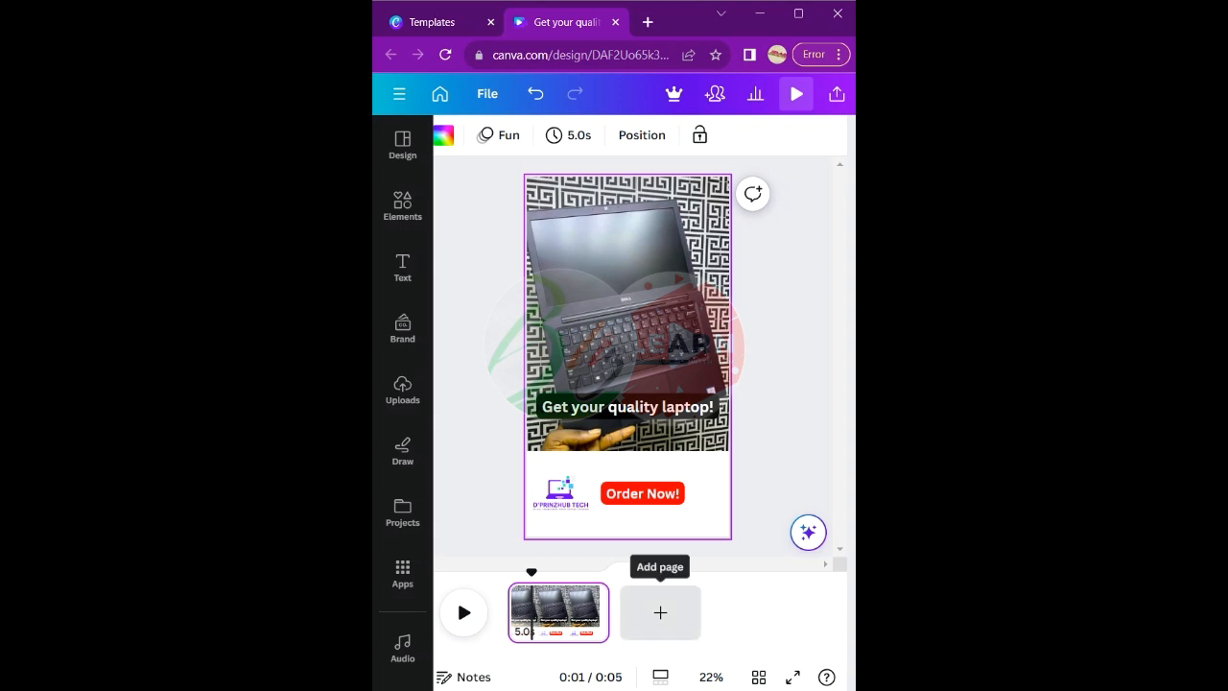
left_click(660, 612)
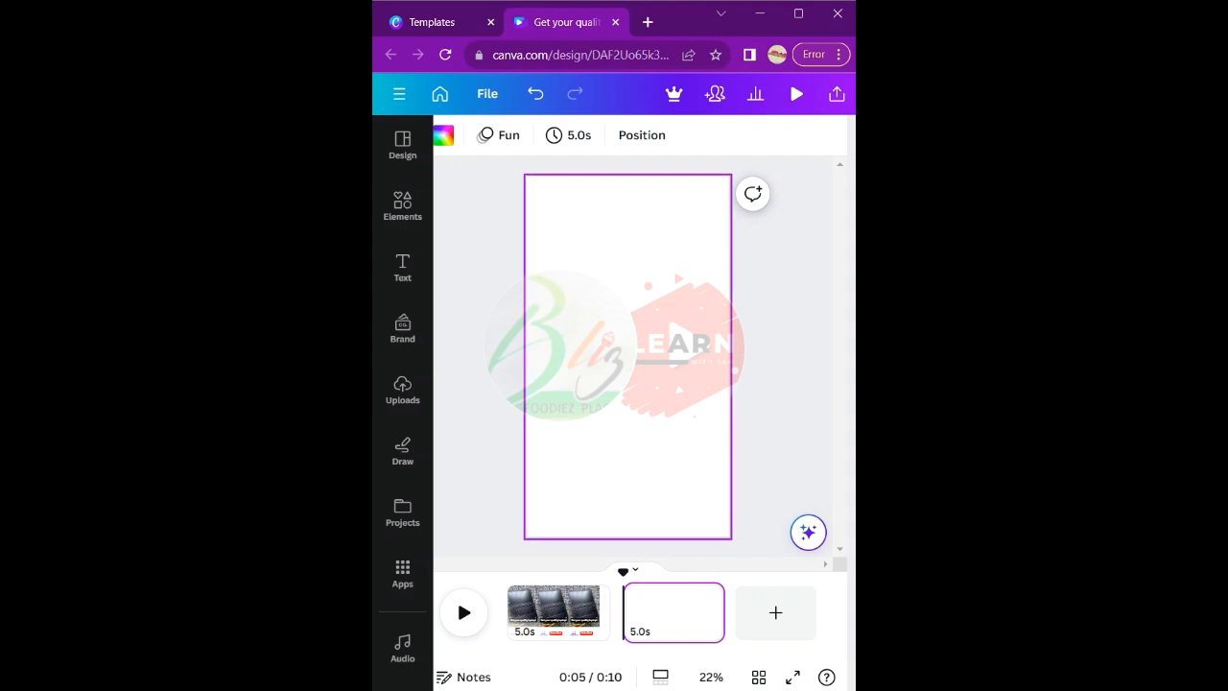
left_click(547, 609)
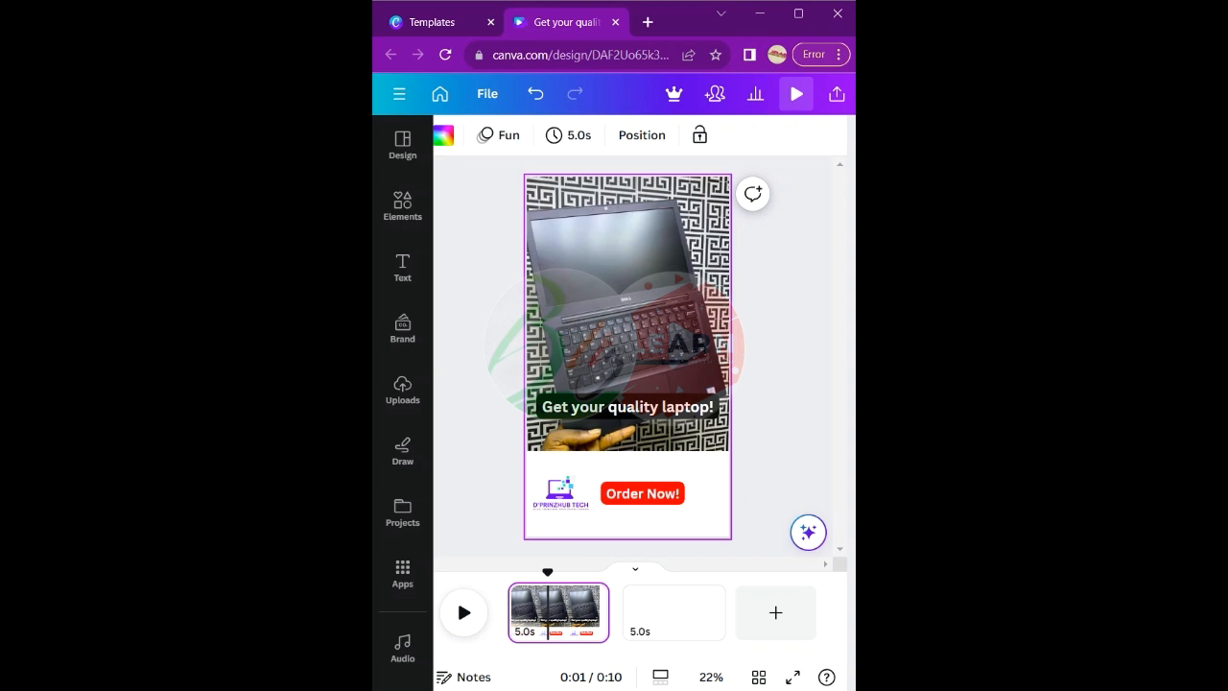
left_click(671, 609)
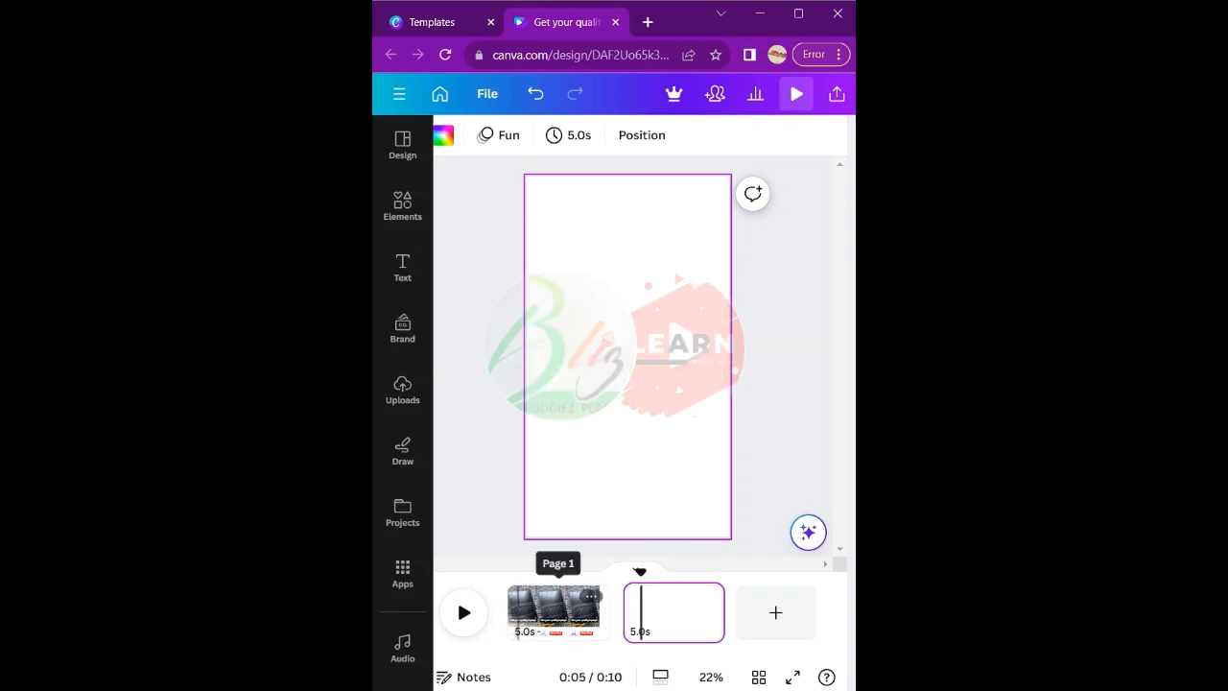
- Copy the company logo from the first page to the same position on the second page
left_click(556, 606)
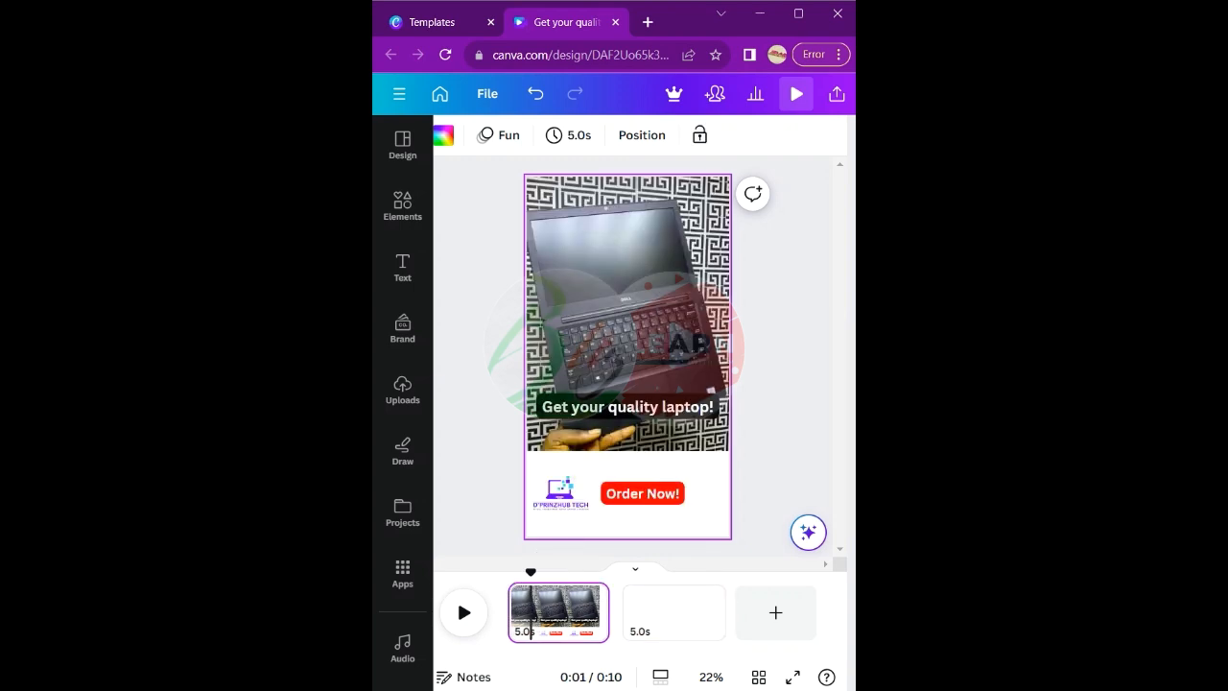
left_click(642, 493)
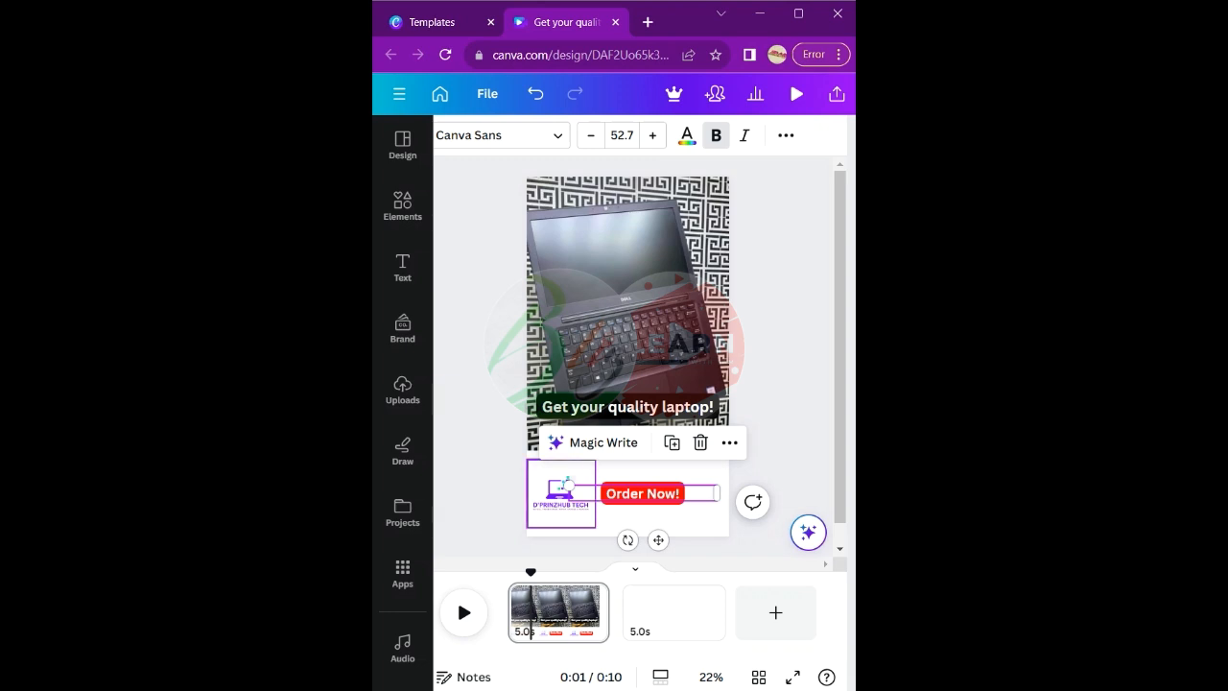
left_click(562, 493)
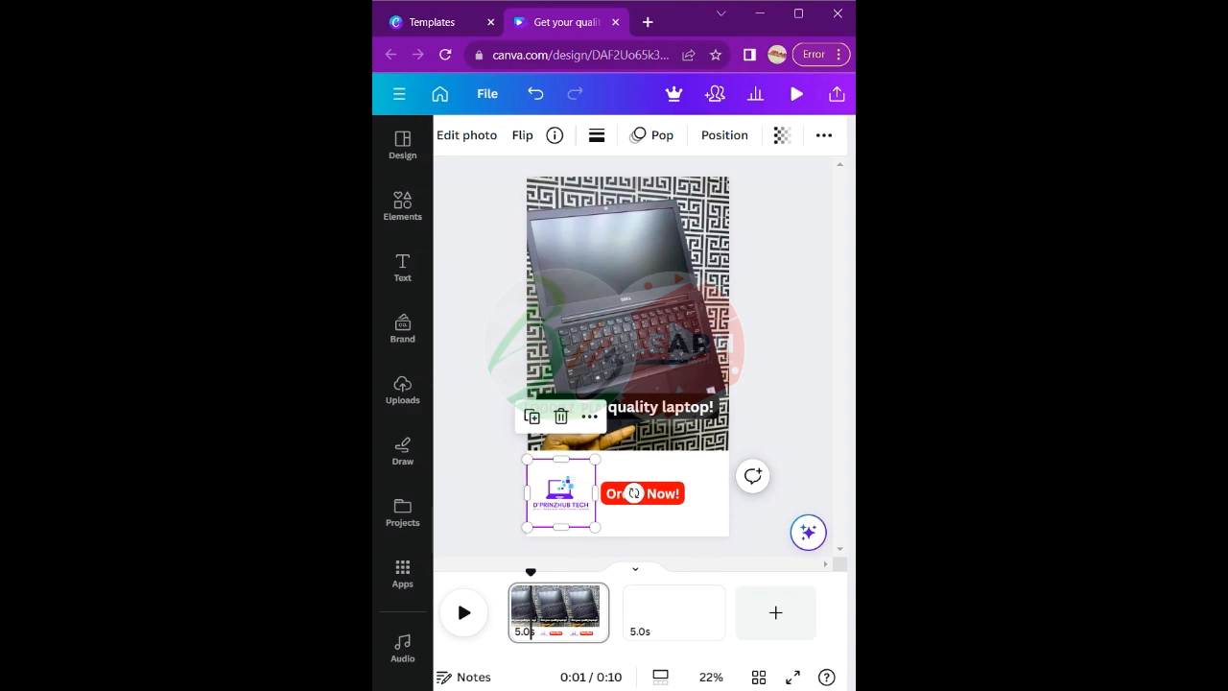
left_click(657, 614)
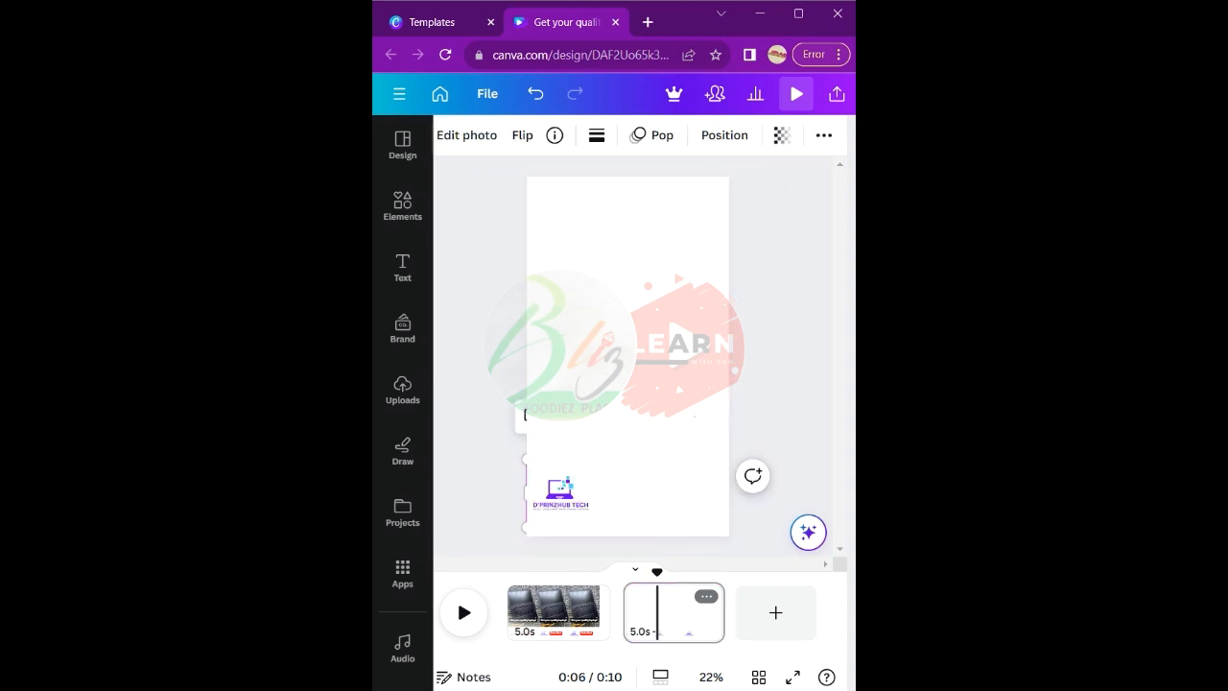
- Copy the red "Order Now!" heading from the first page to the second page, beside the logo
left_click(552, 606)
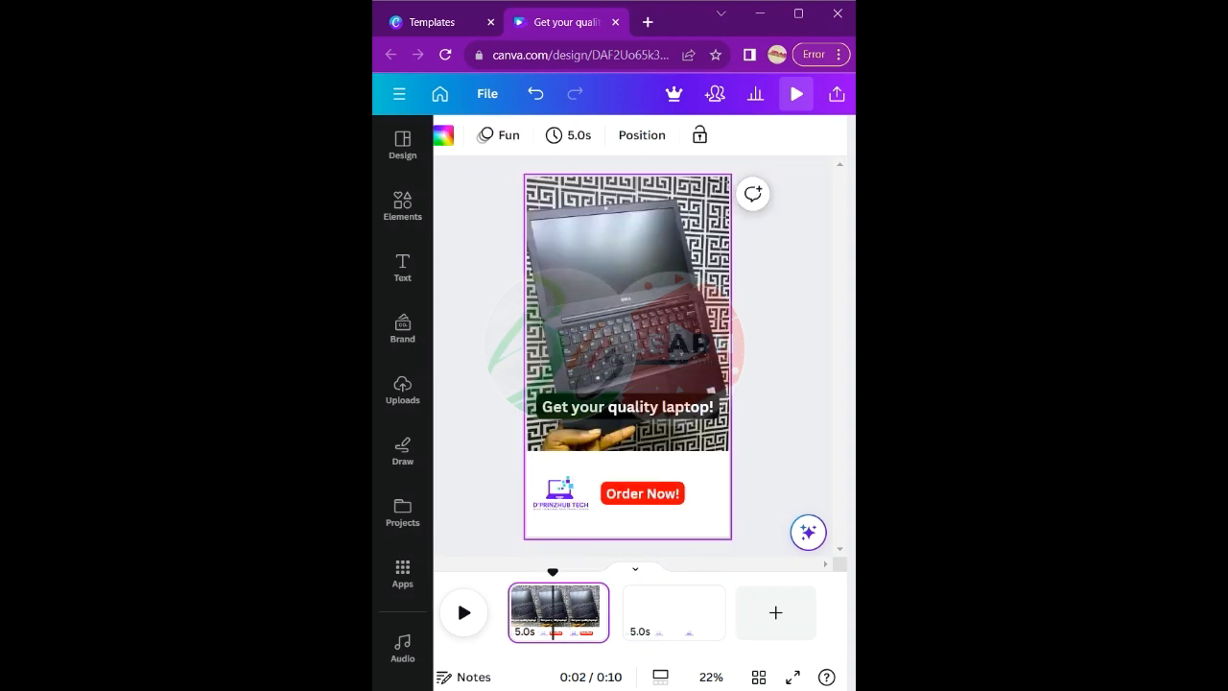
left_click(643, 493)
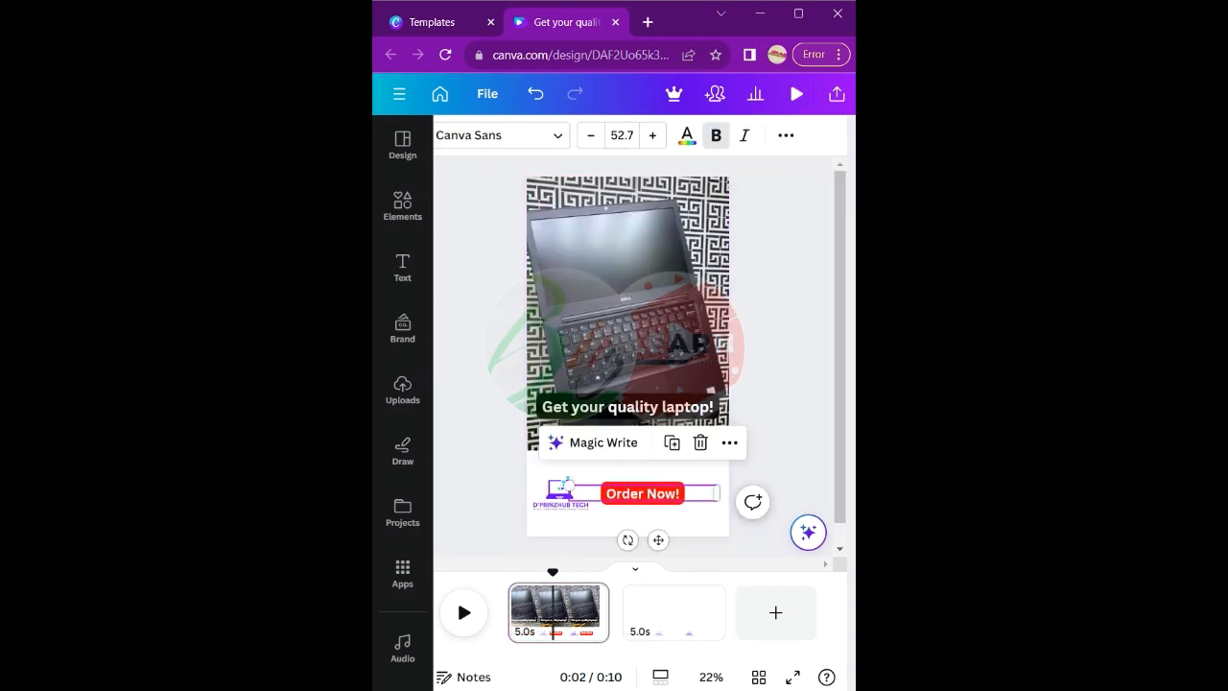
left_click(673, 614)
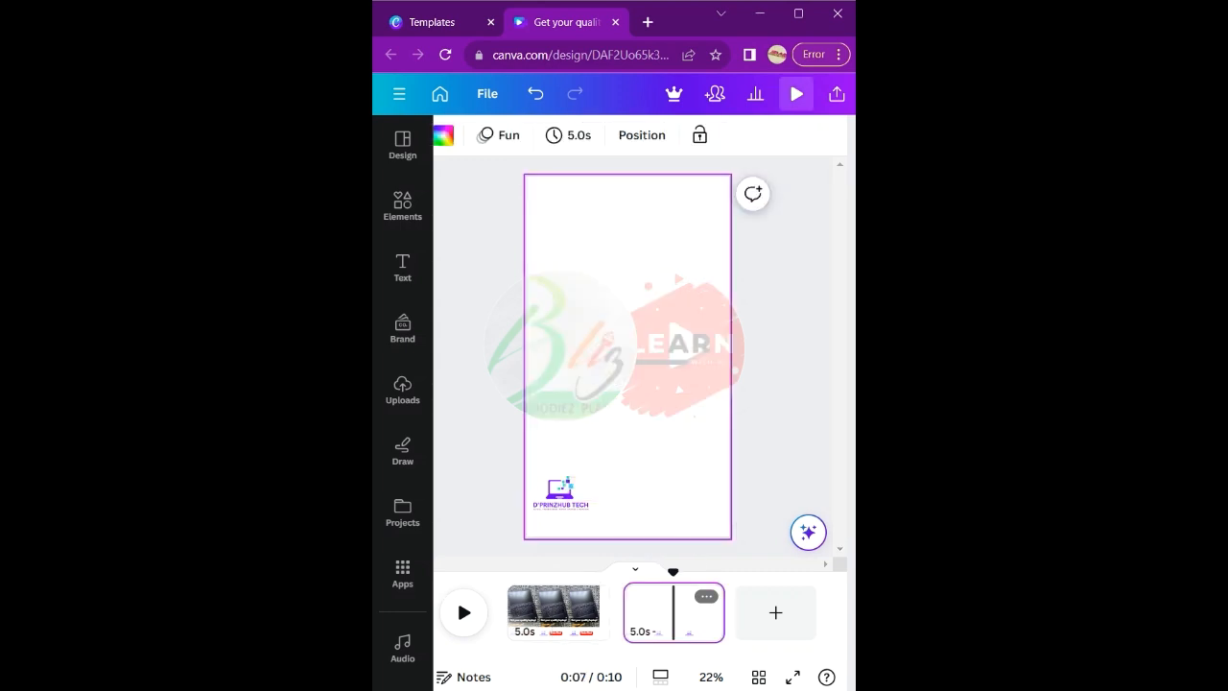
key("ctrl+v")
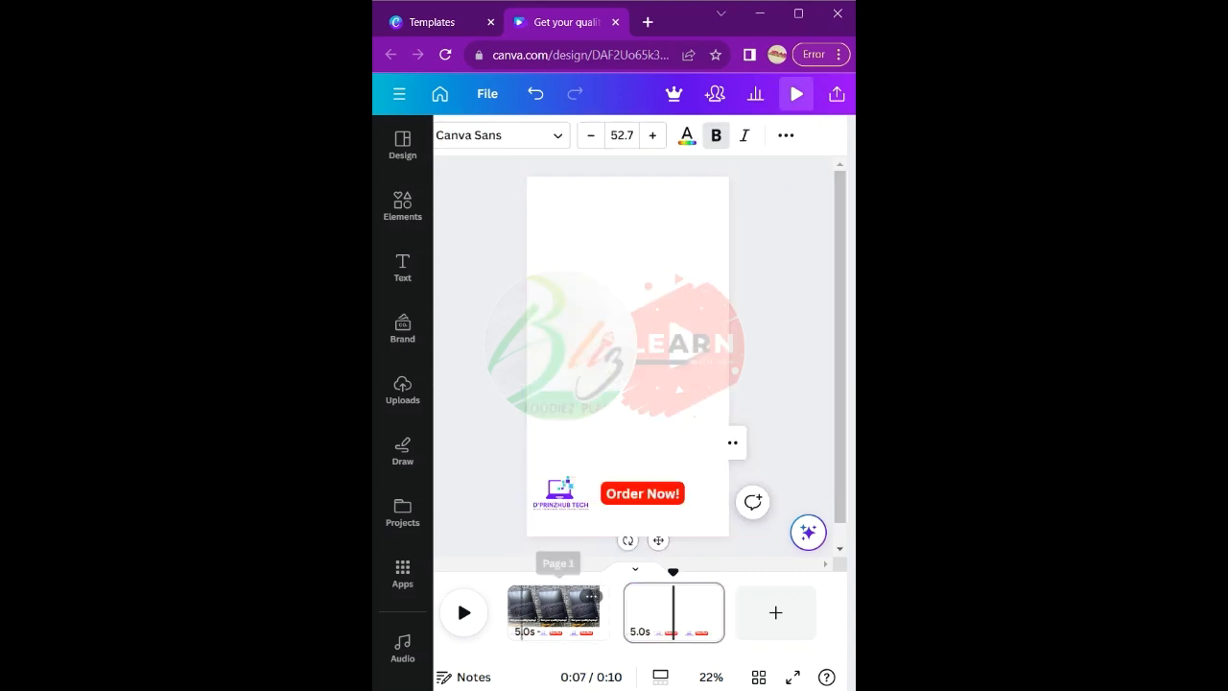
left_click(539, 619)
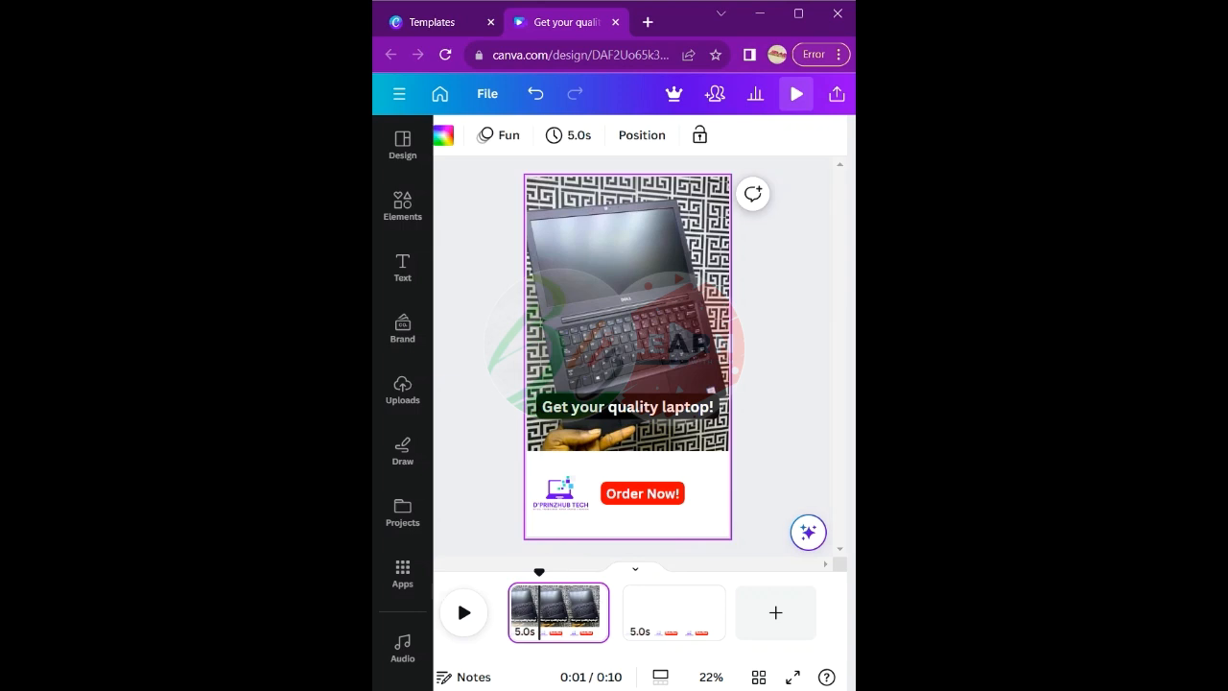
left_click(627, 407)
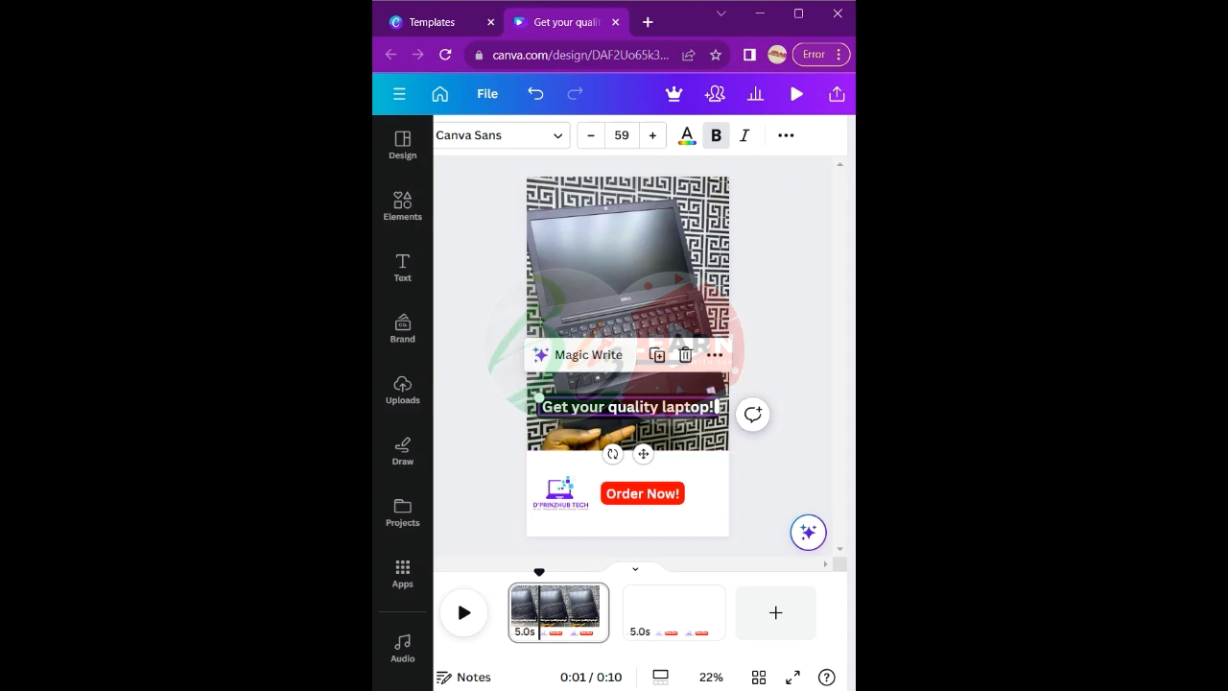
- Add the uploaded photo of the open silver laptop on green grass to the second page
left_click(669, 614)
left_click(402, 388)
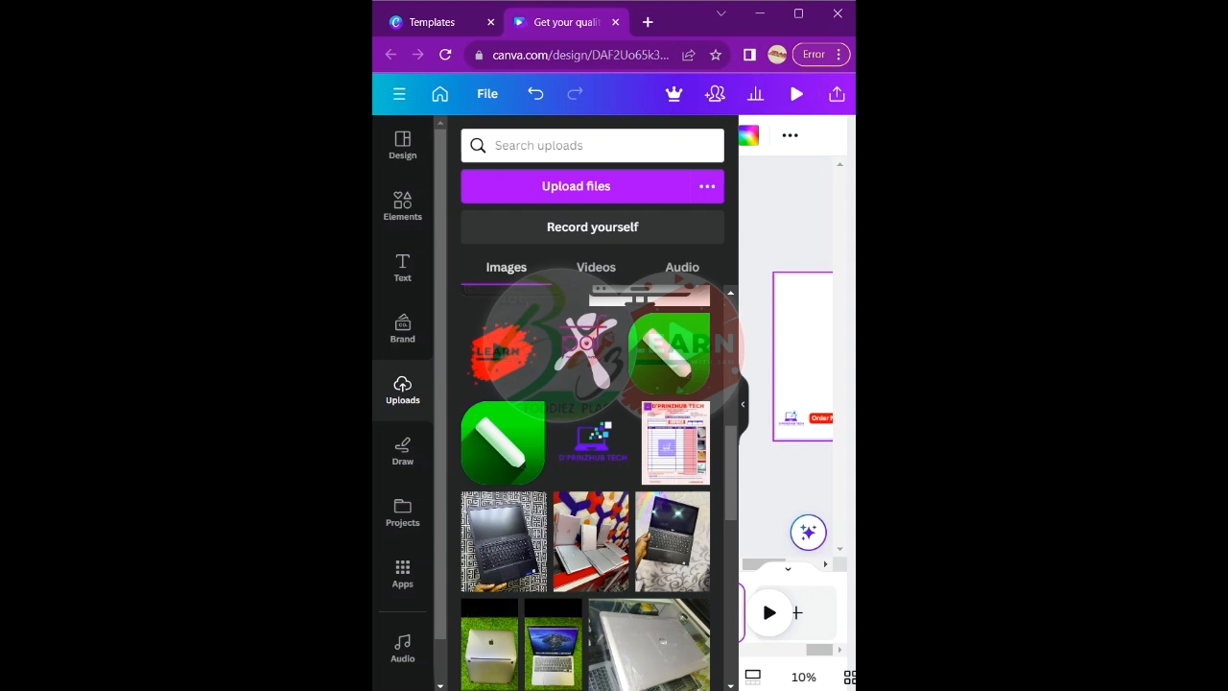
left_click(553, 642)
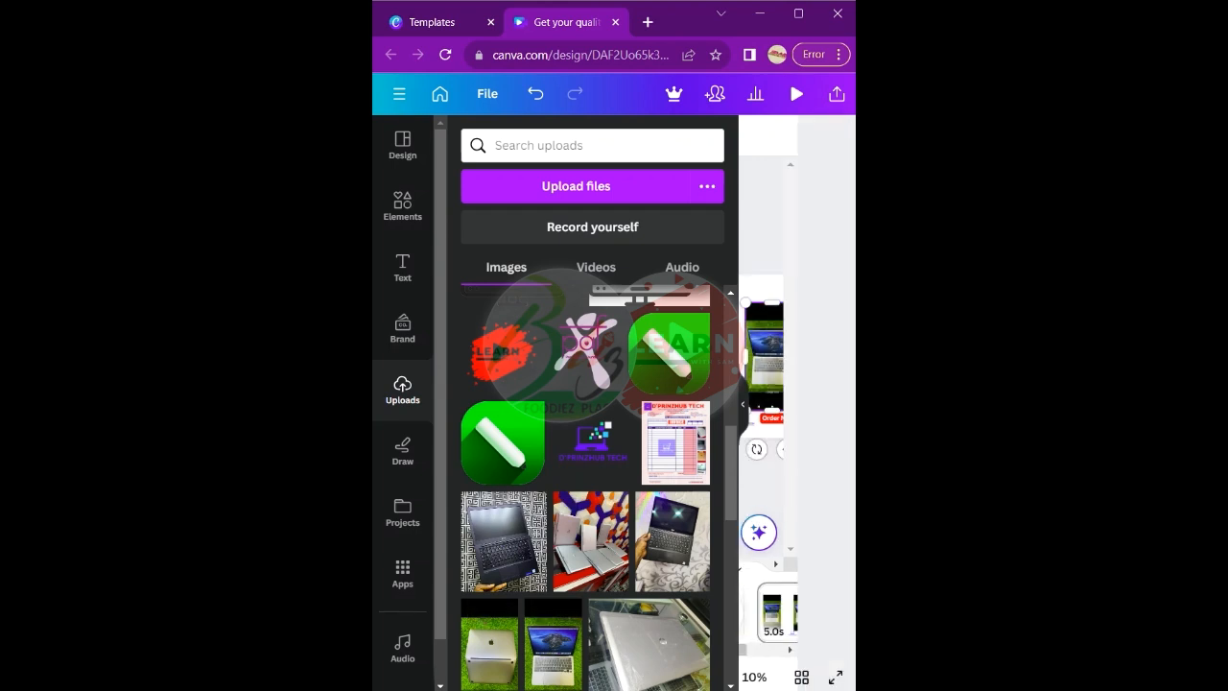
- Crop the black bands off the top and bottom of the laptop photo on the second page
key("Escape")
left_click(742, 404)
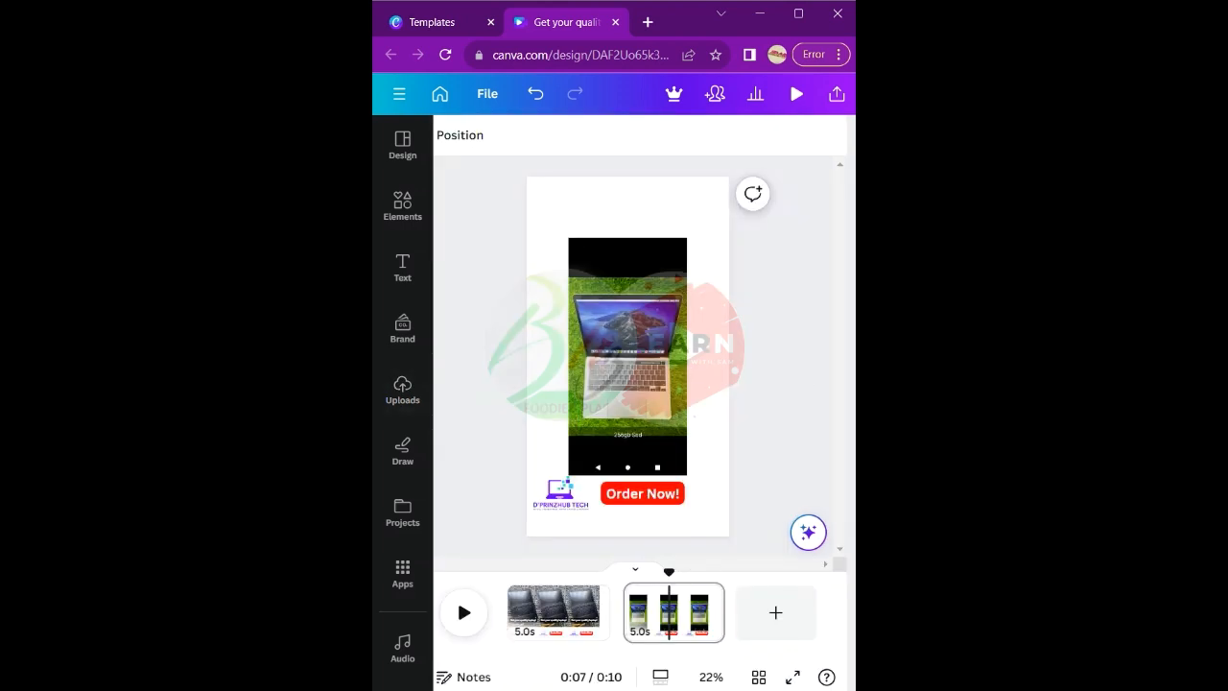
left_click(629, 345)
left_click_drag(627, 238, 628, 278)
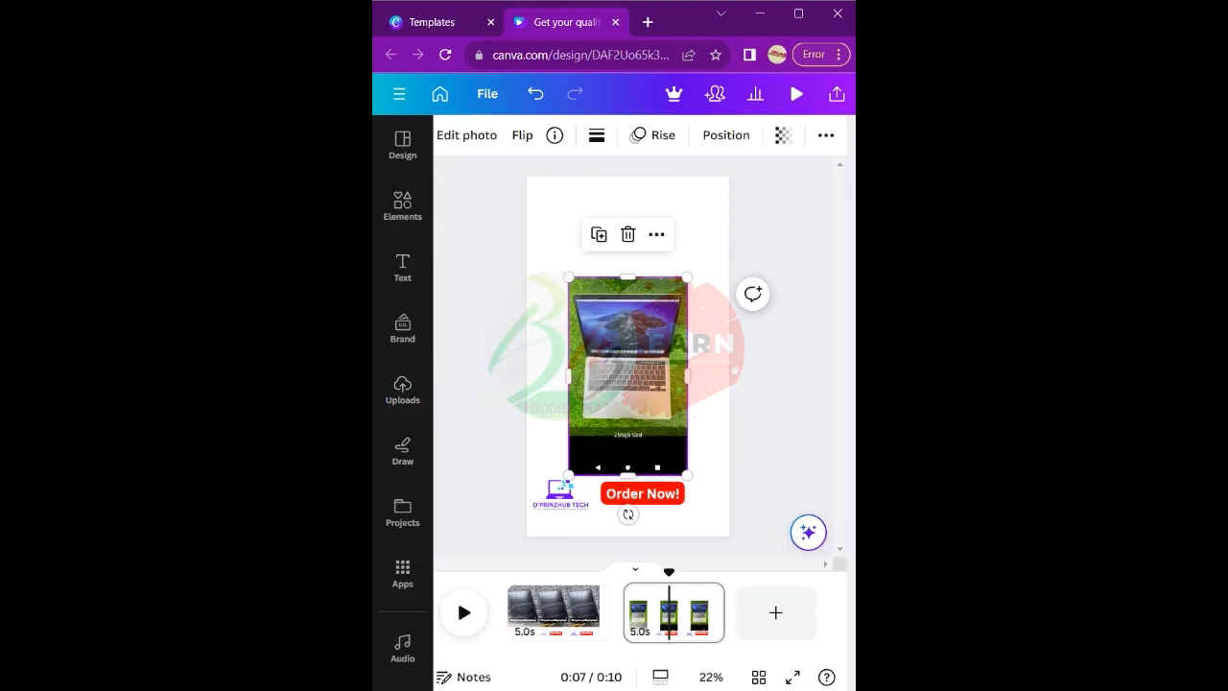
left_click_drag(627, 474, 627, 437)
- Enlarge the cropped laptop photo to the full page width and align it with the page's top edge, above the logo
left_click_drag(567, 277, 519, 209)
left_click_drag(687, 209, 717, 169)
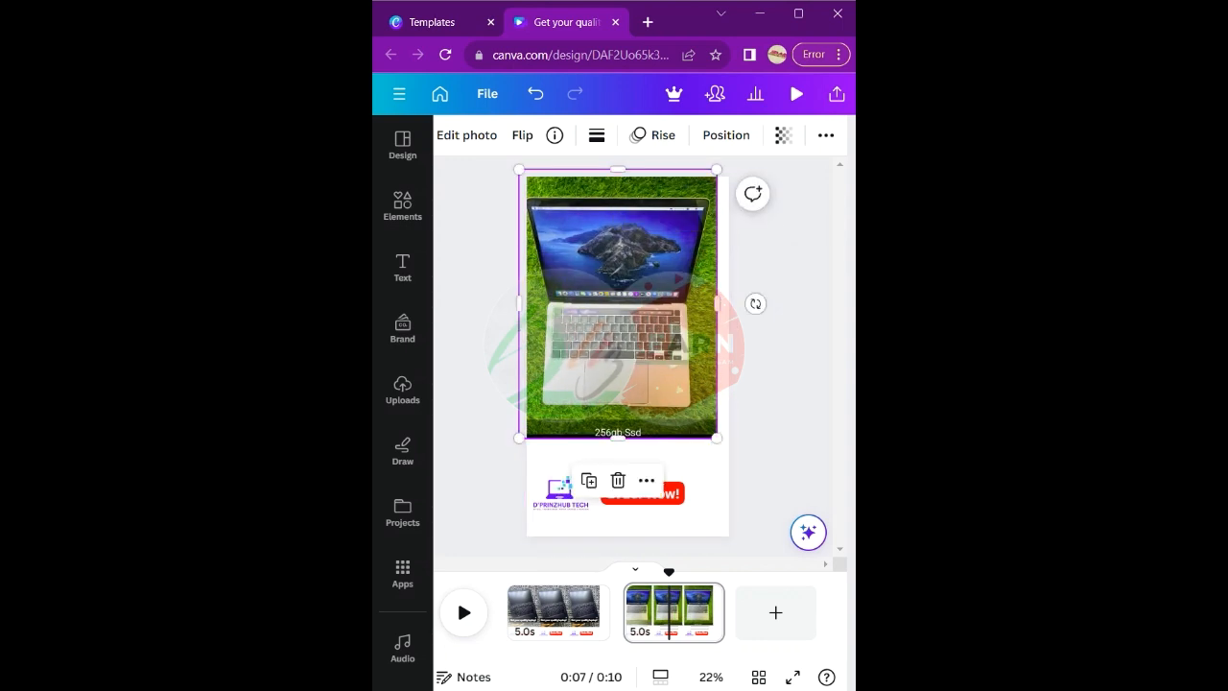
left_click_drag(617, 304, 625, 312)
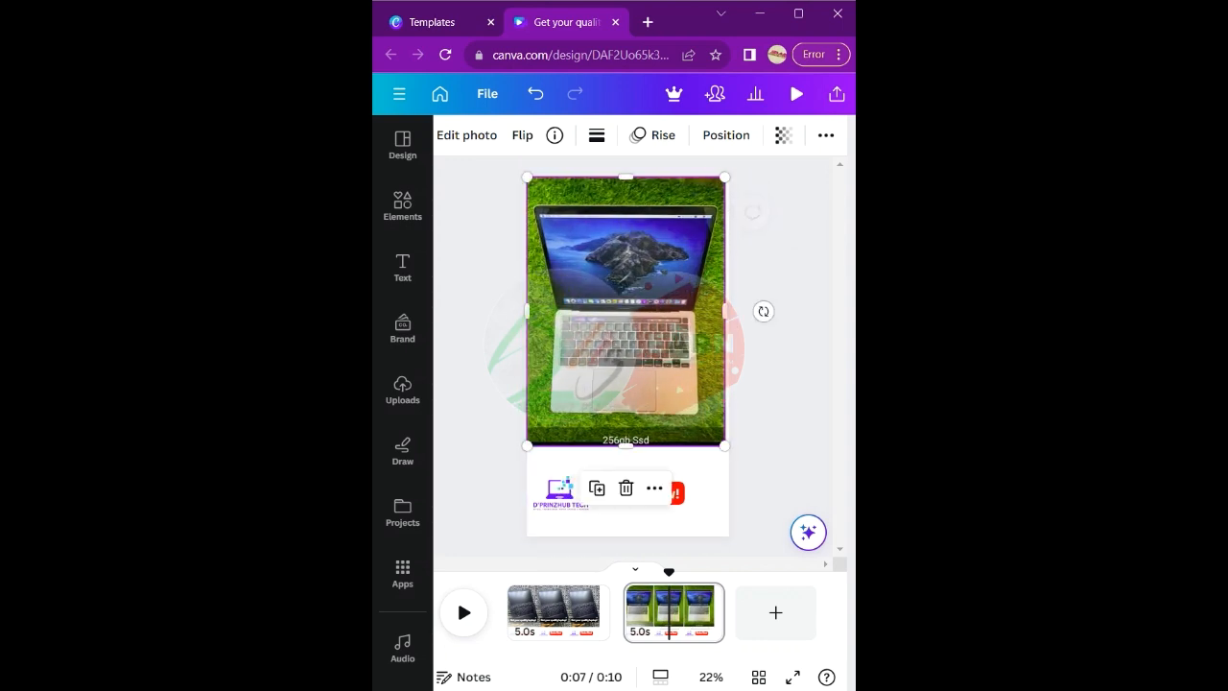
left_click_drag(724, 445, 729, 450)
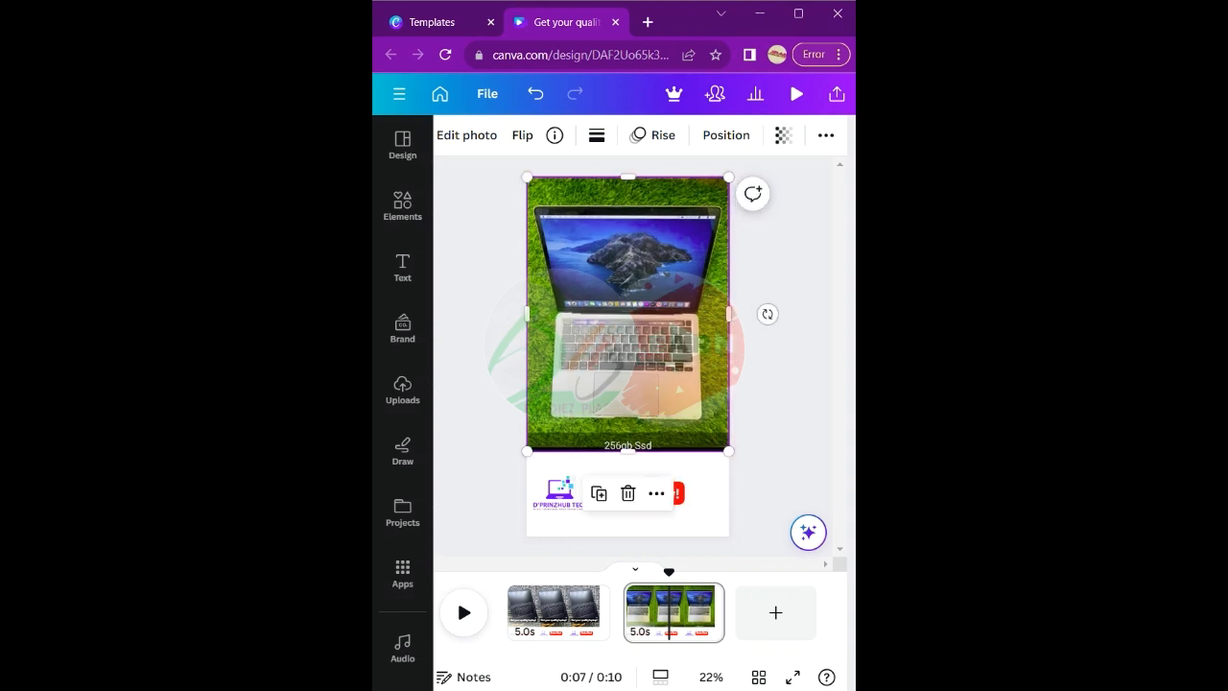
left_click(782, 422)
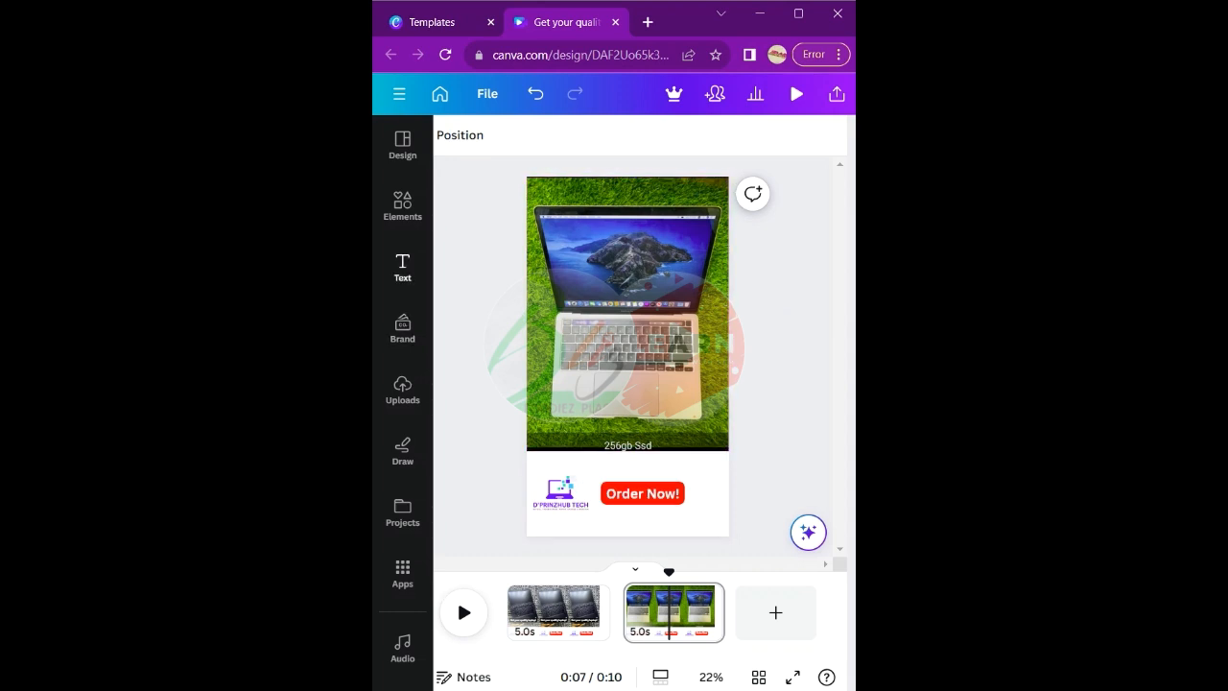
- Add a heading reading "Get things done faster" to the second page
left_click(402, 266)
left_click(556, 346)
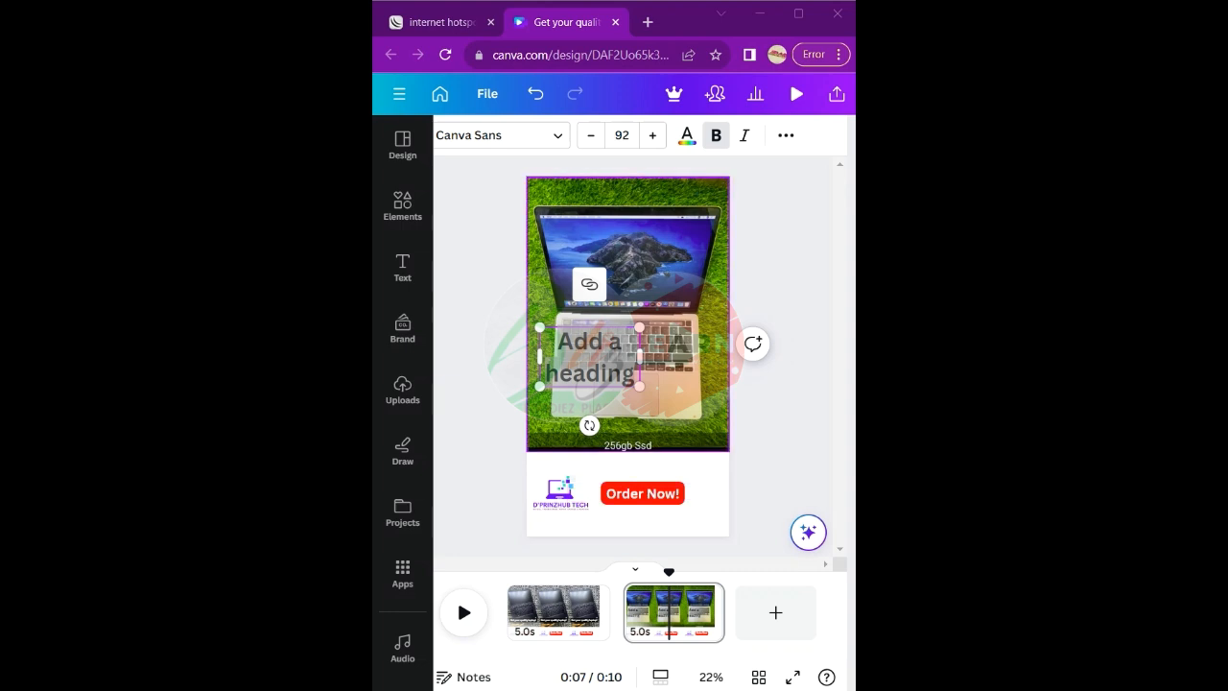
double_click(589, 358)
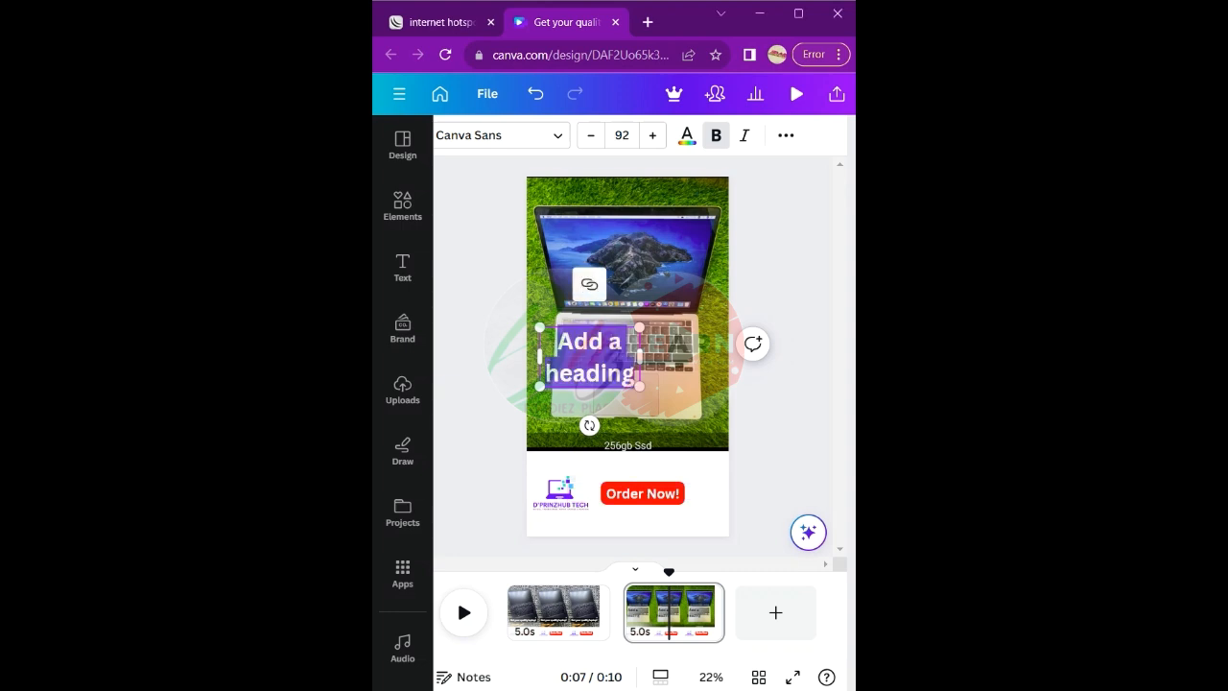
type("get thing")
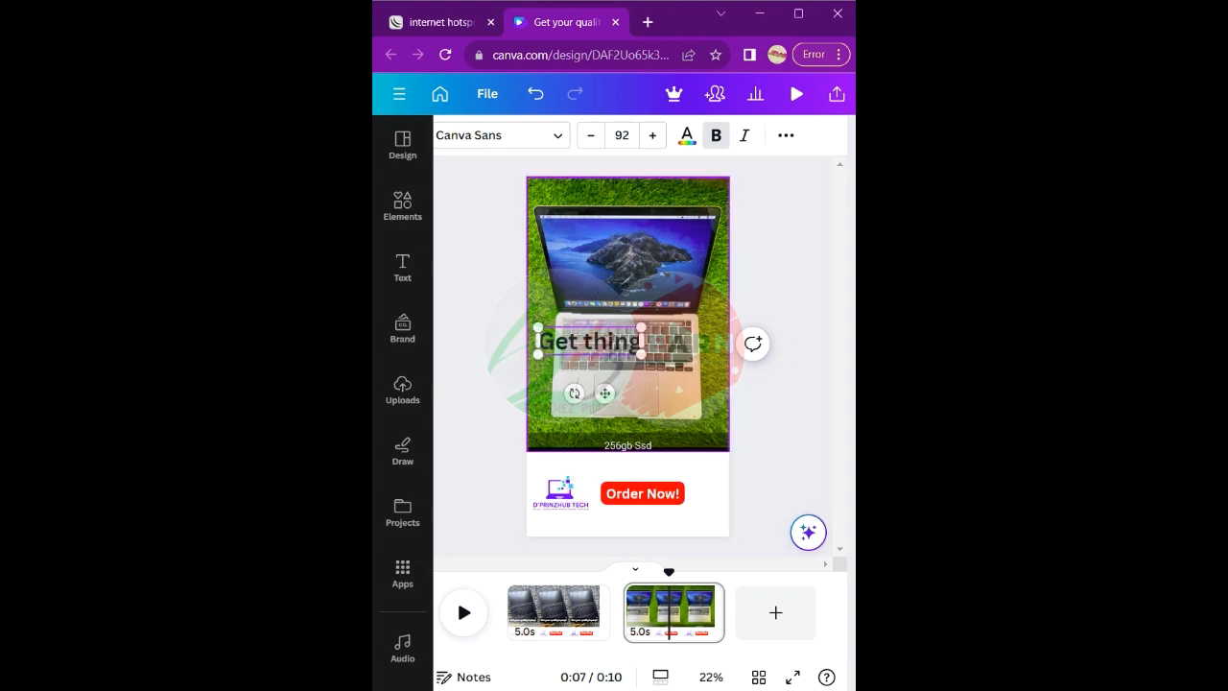
type("s done faster")
- Widen the heading to fit one line, set its font size to 70 and place it over the lower part of the photo
left_click_drag(652, 355, 718, 356)
left_click(621, 135)
type("70")
key("Return")
left_click_drag(636, 387, 644, 454)
- Apply the Background text effect to the "Get things done faster" caption with a light green background colour
left_click(785, 135)
left_click(610, 170)
left_click(493, 559)
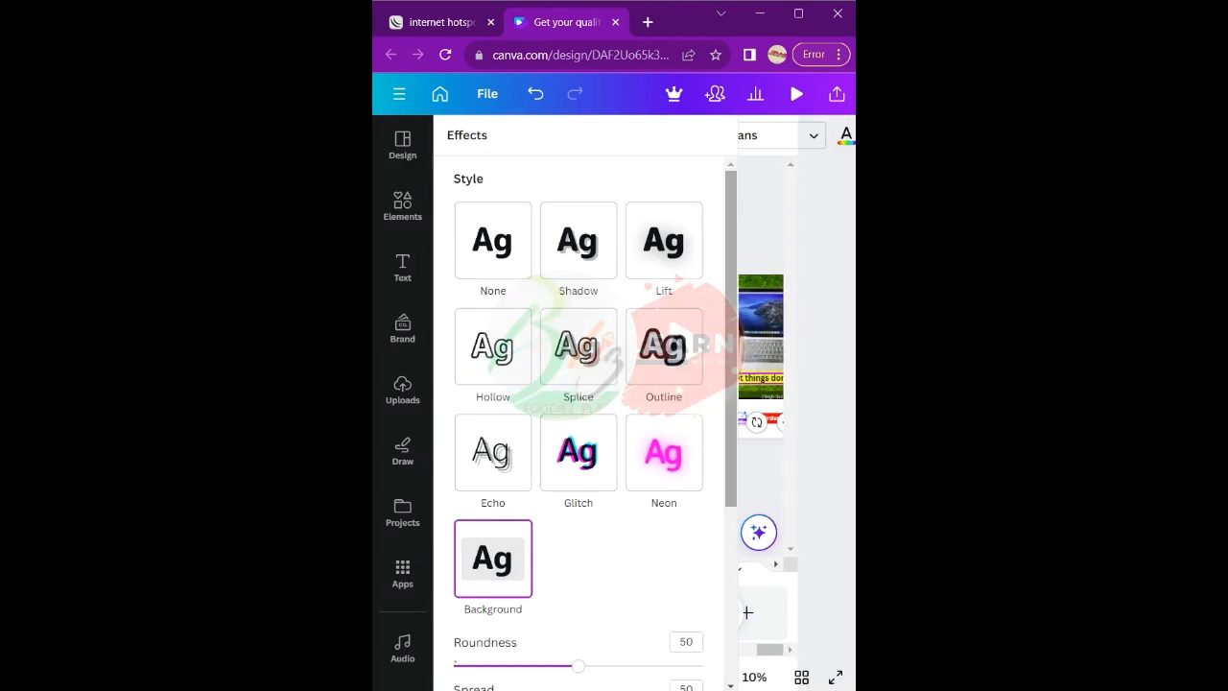
scroll(493, 559, "down", 2)
left_click(689, 608)
scroll(466, 559, "down", 2)
left_click(466, 559)
left_click(508, 559)
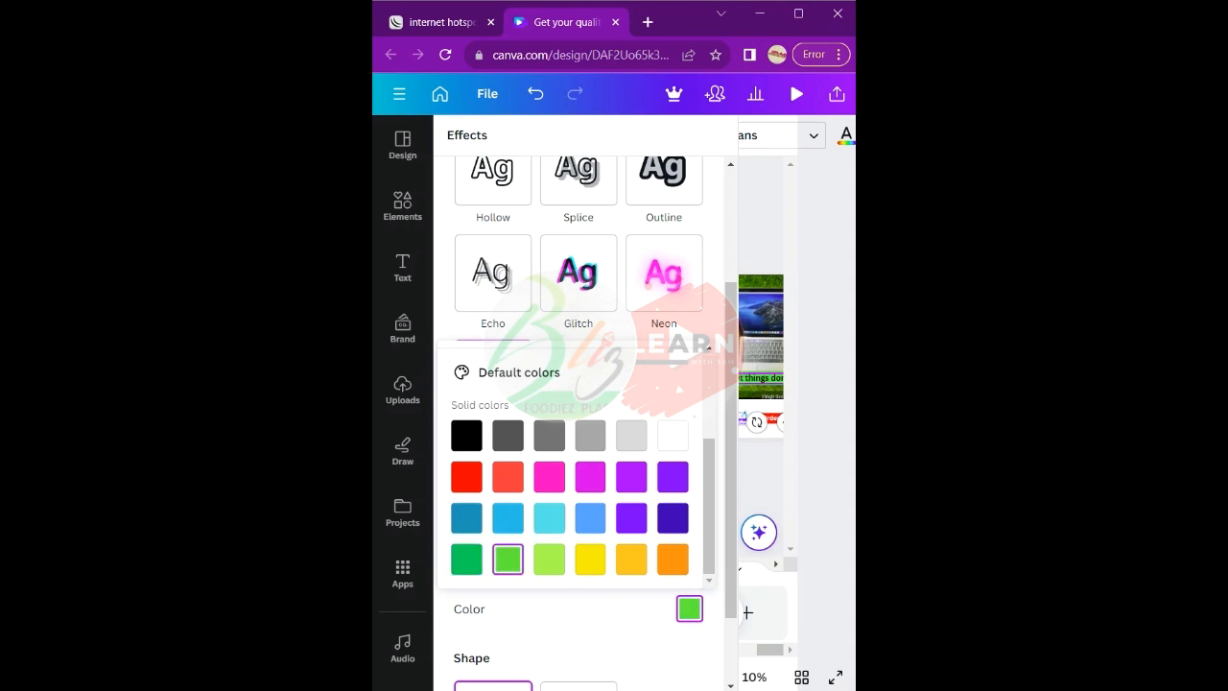
- Change the text colour of the "Get things done faster" caption to white
left_click(764, 220)
left_click(765, 221)
left_click(591, 135)
left_click(687, 135)
left_click(556, 238)
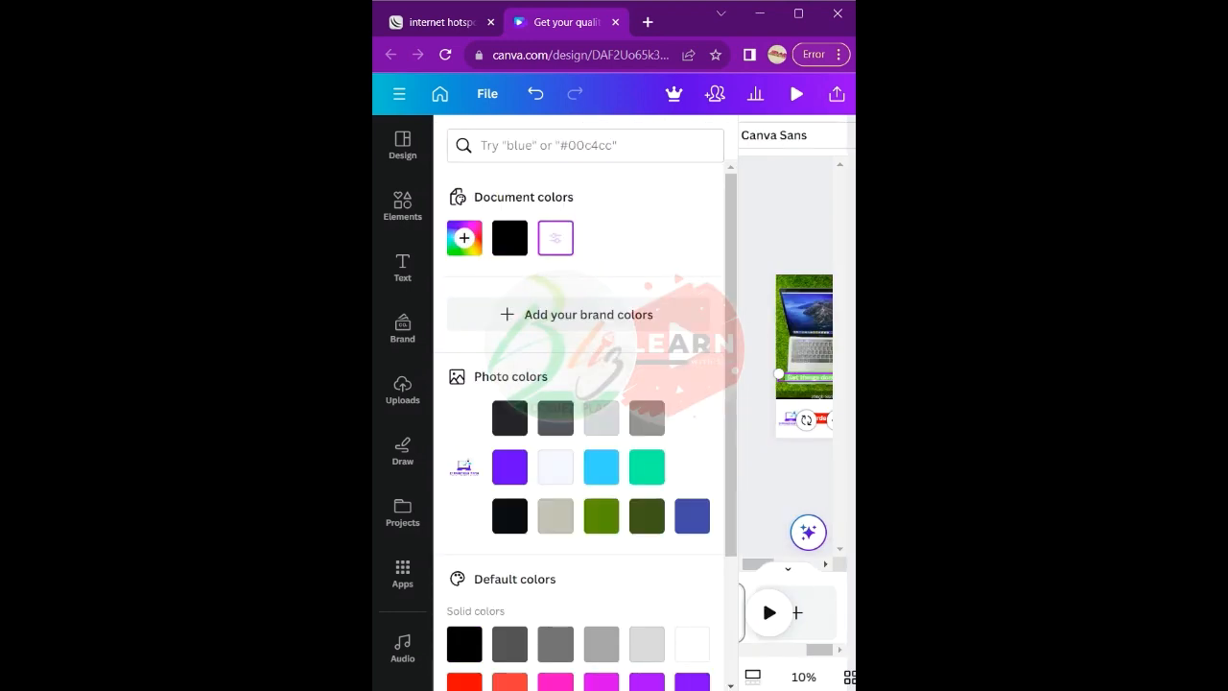
left_click(801, 480)
- Add a third page and copy the company logo and red "Order Now!" heading onto it from the second page
left_click(776, 612)
left_click(402, 390)
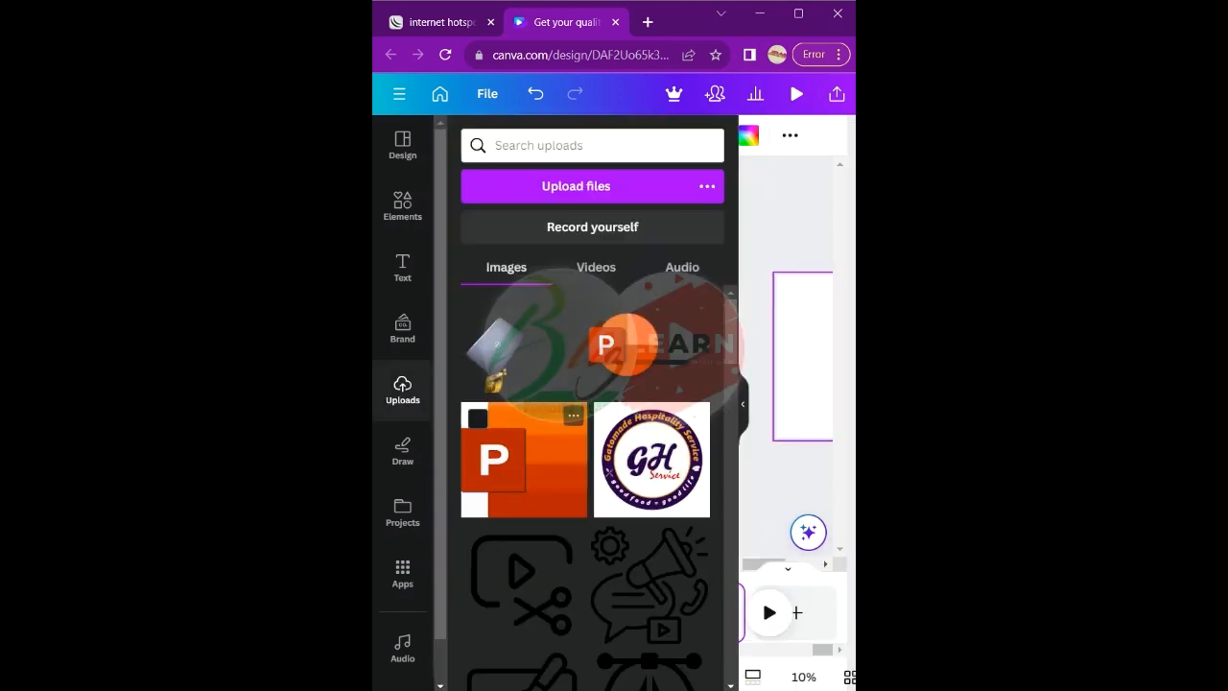
left_click(742, 404)
left_click(560, 612)
left_click(642, 493)
left_click(560, 493, "shift")
left_click(636, 417)
left_click(679, 612)
key("ctrl+v")
- Add the uploaded photo of several silver laptops to the third page and enlarge it to fill the area above the logo
left_click(402, 389)
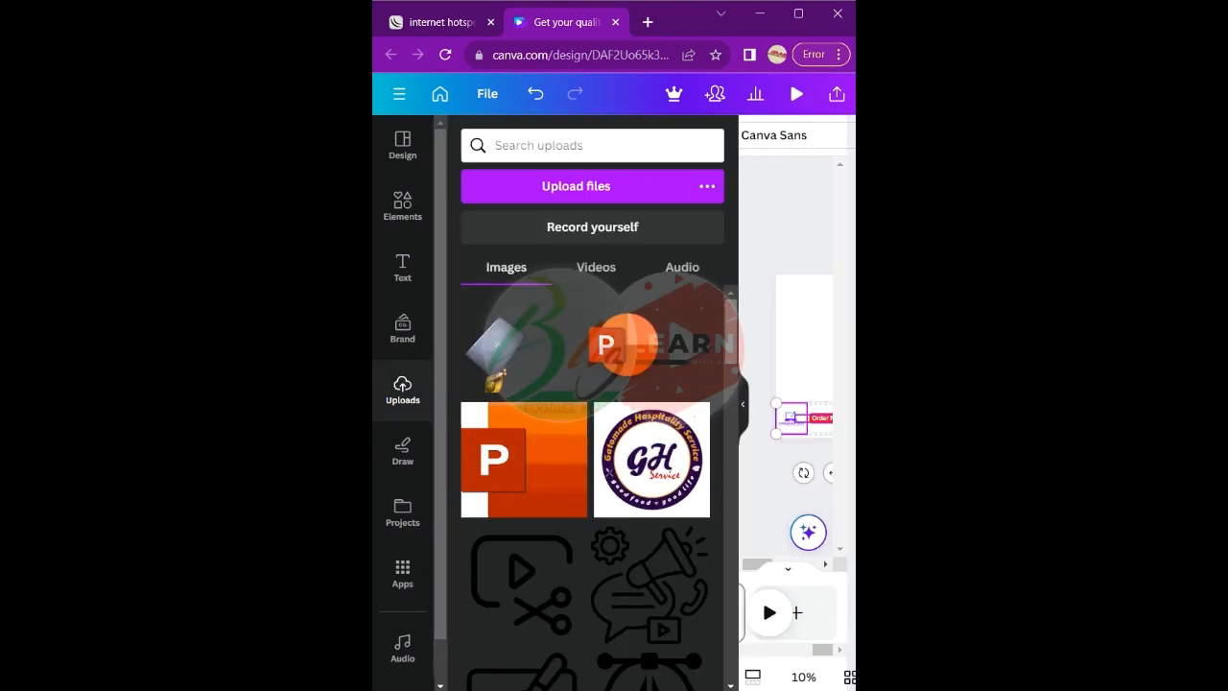
left_click(590, 337)
left_click(741, 404)
left_click_drag(691, 274, 748, 198)
left_click_drag(566, 197, 530, 152)
left_click_drag(614, 307, 603, 326)
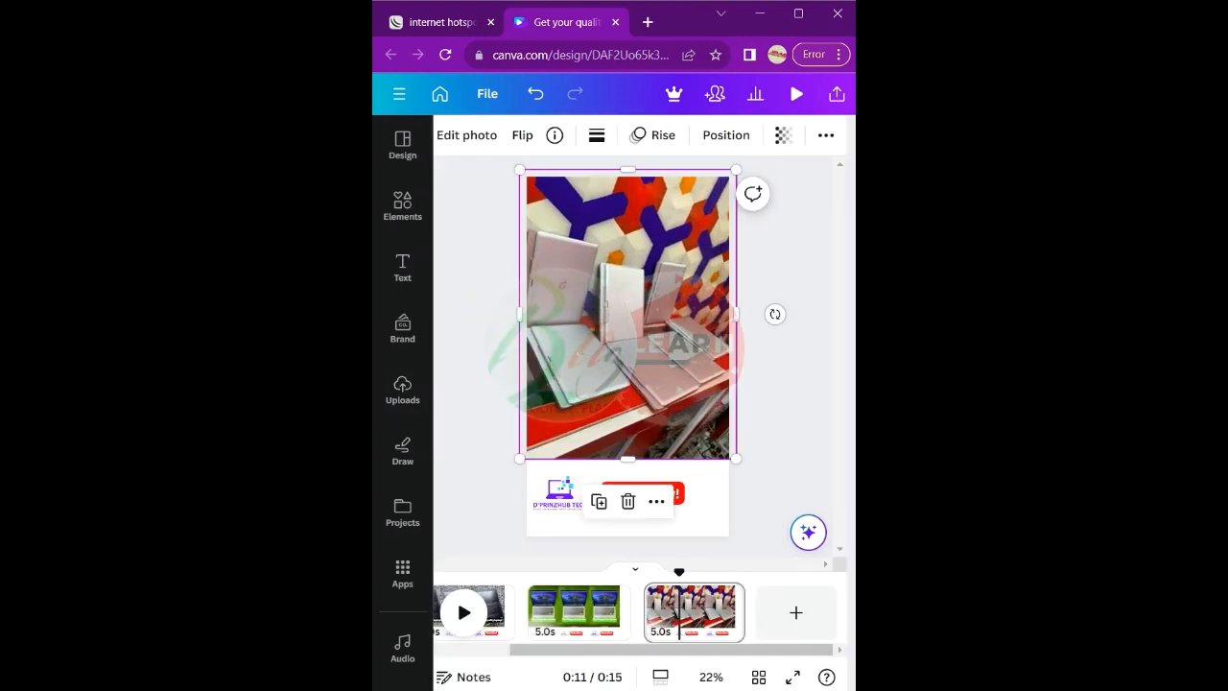
left_click(479, 331)
- Add a heading reading "We got variety of quality & affordable options for you" to the third page
left_click(401, 268)
left_click(556, 346)
left_click(775, 328, "shift")
left_click(742, 404)
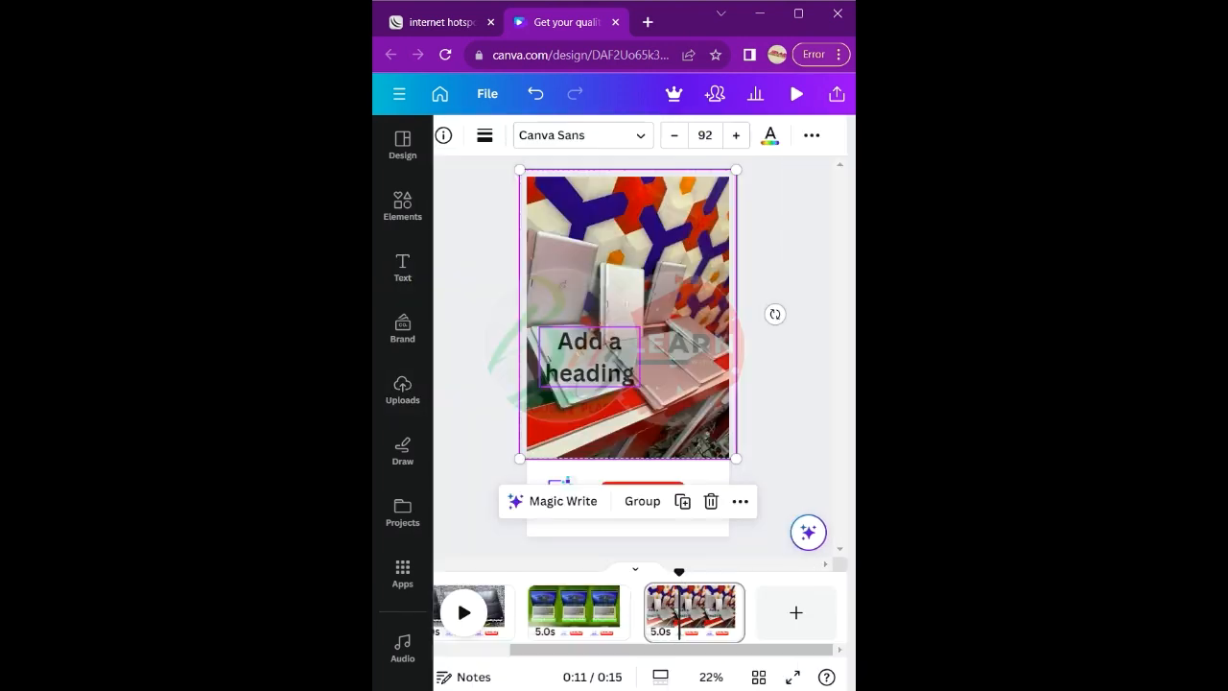
left_click(786, 404)
double_click(589, 370)
type("WE")
key("BackSpace")
type("e got variety of")
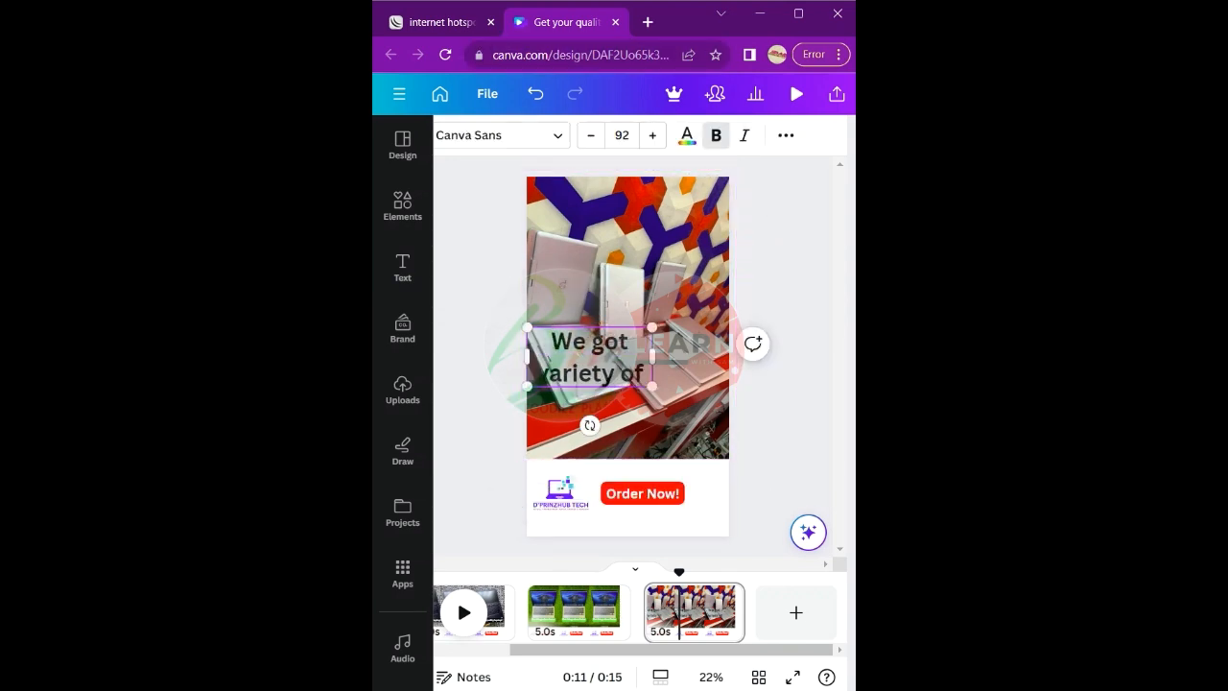
type(" quality & affordable options for you")
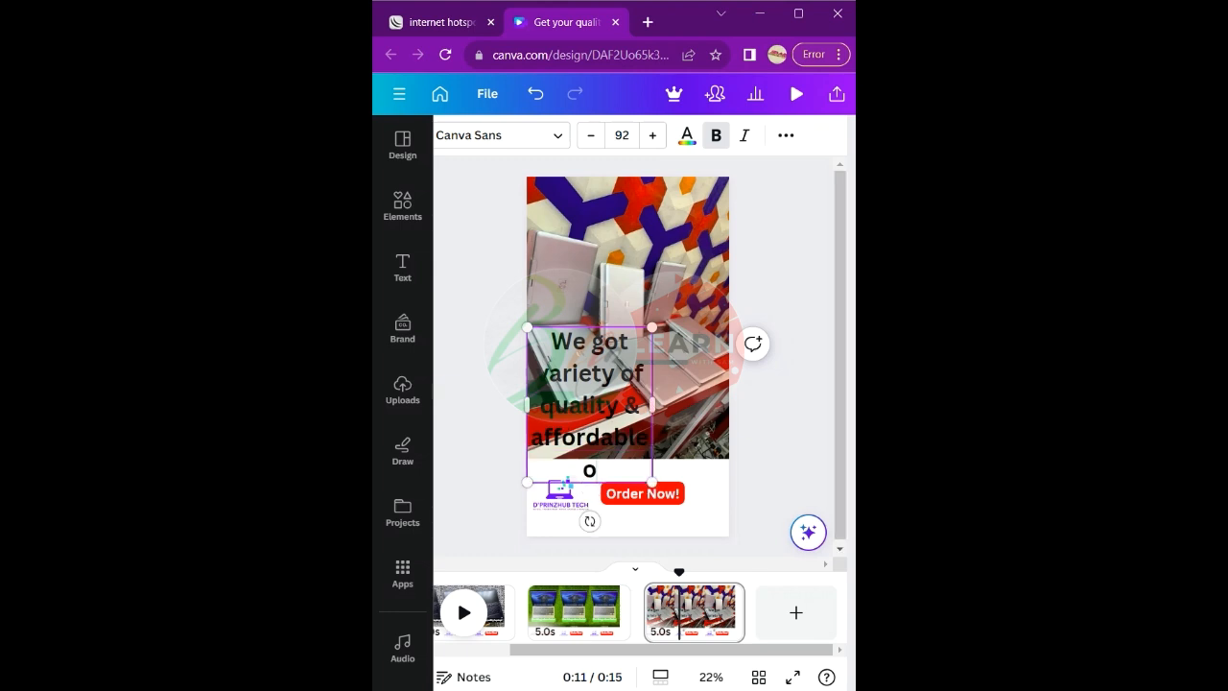
- Resize the third page's caption to font size 45.8 on two lines and place it over the lower part of the photo
key("ctrl+a")
left_click(622, 136)
type("60")
key("Return")
left_click_drag(652, 369, 729, 373)
left_click_drag(729, 367, 682, 357)
left_click_drag(604, 341, 628, 424)
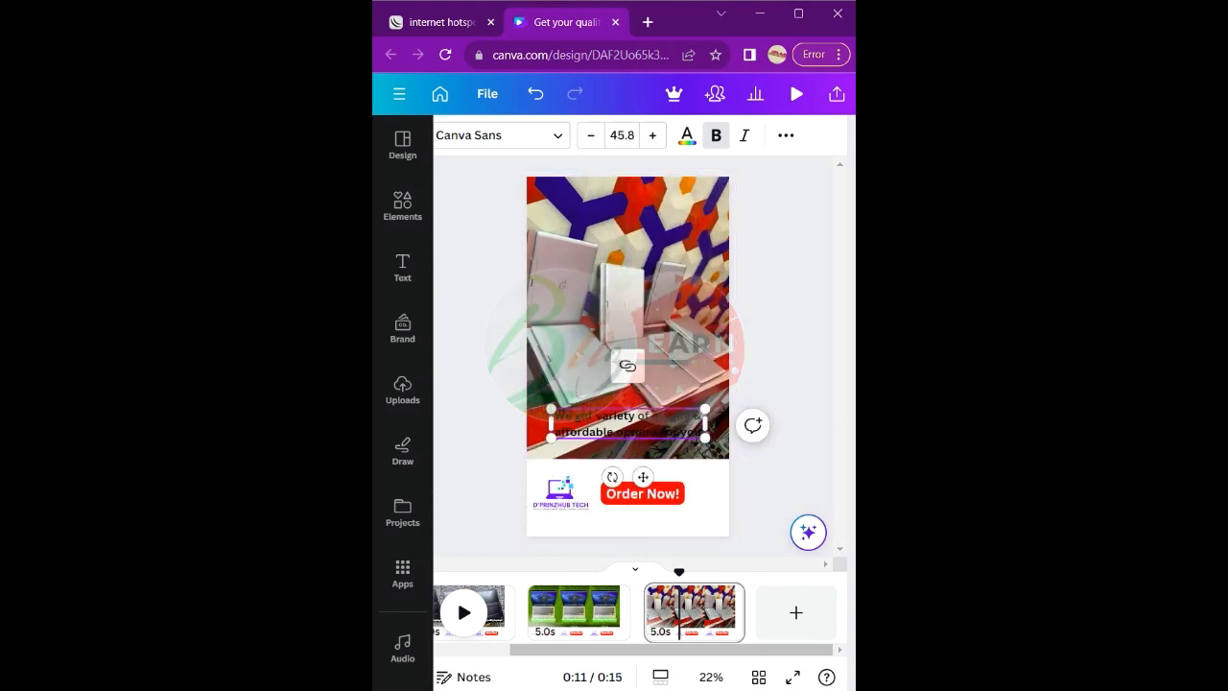
- Apply the Background text effect in yellow to the third page's caption
left_click(785, 136)
left_click(764, 170)
left_click(493, 558)
left_click(746, 403)
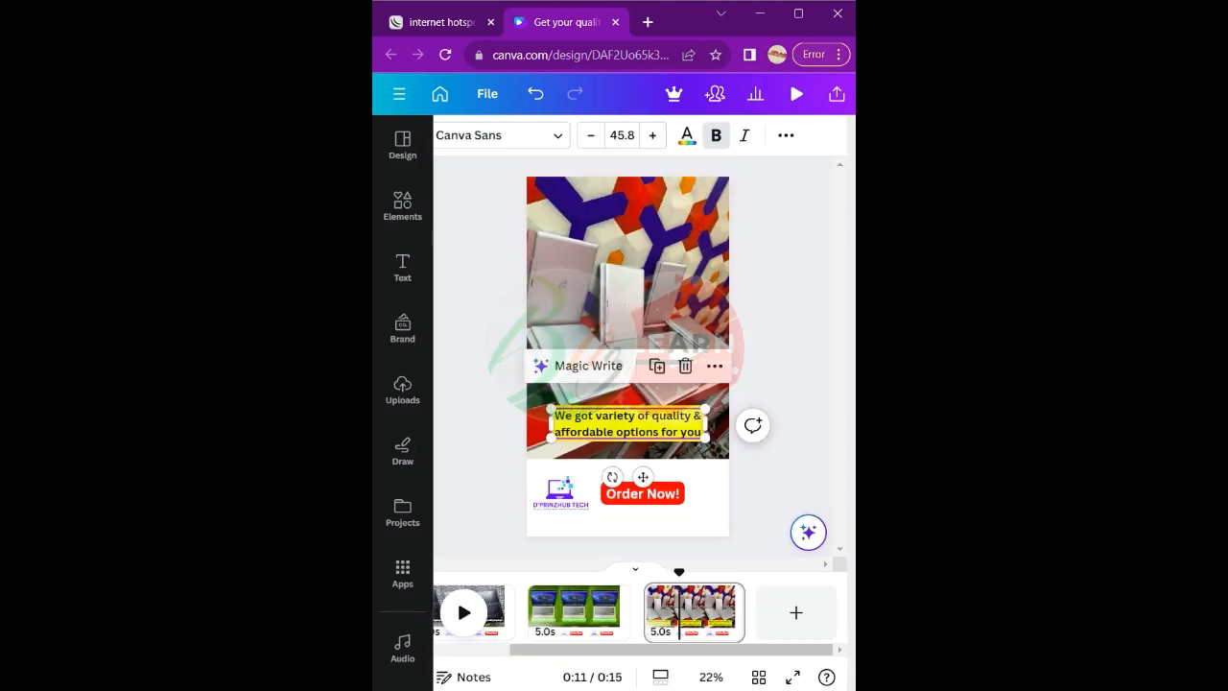
- Apply the Pop animation to the "Get things done faster" caption on the second page and preview the video
left_click(570, 610)
left_click(628, 288)
left_click(629, 402)
left_click(785, 136)
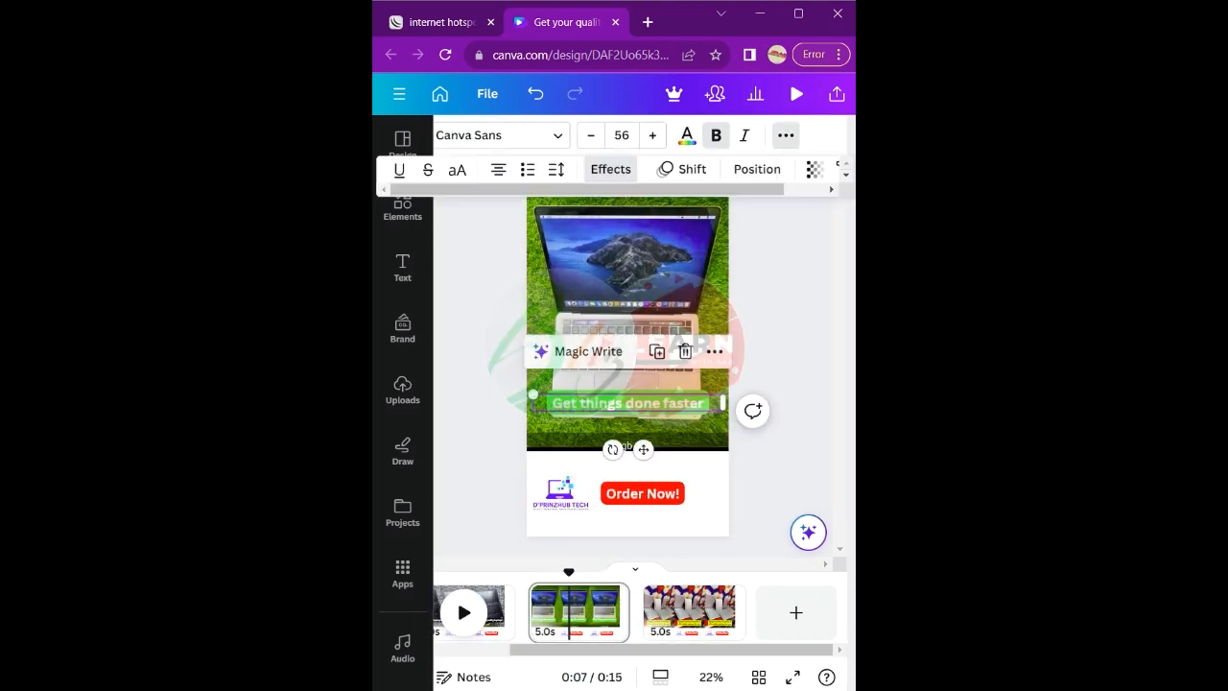
left_click(682, 169)
left_click(493, 436)
left_click(788, 230)
left_click(629, 288)
left_click(796, 94)
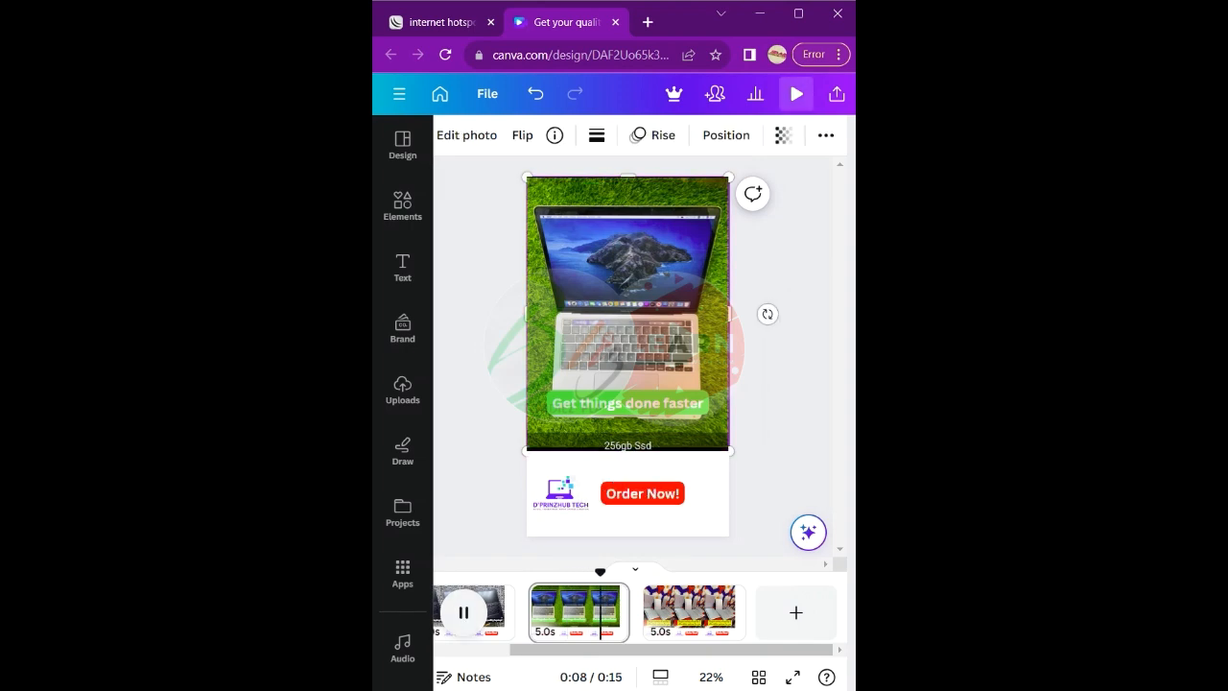
- Add the Pulse motion effect to the yellow caption on the third page
left_click(629, 423)
left_click(786, 135)
left_click(682, 170)
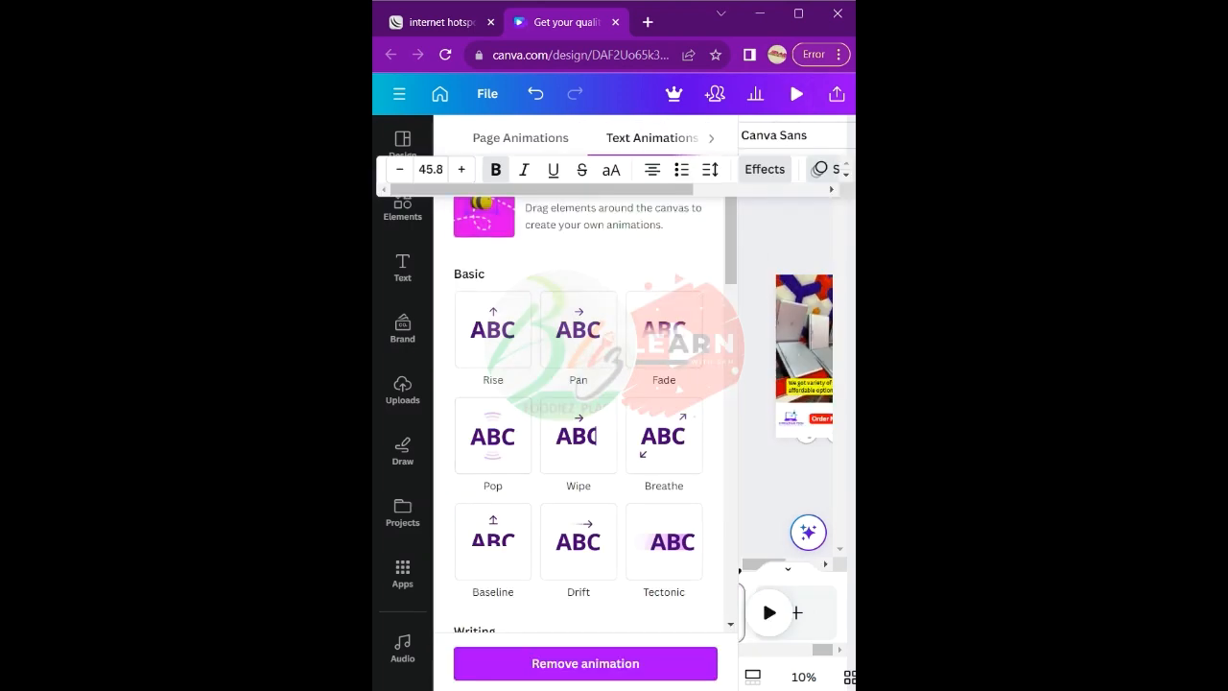
scroll(664, 457, "down", 8)
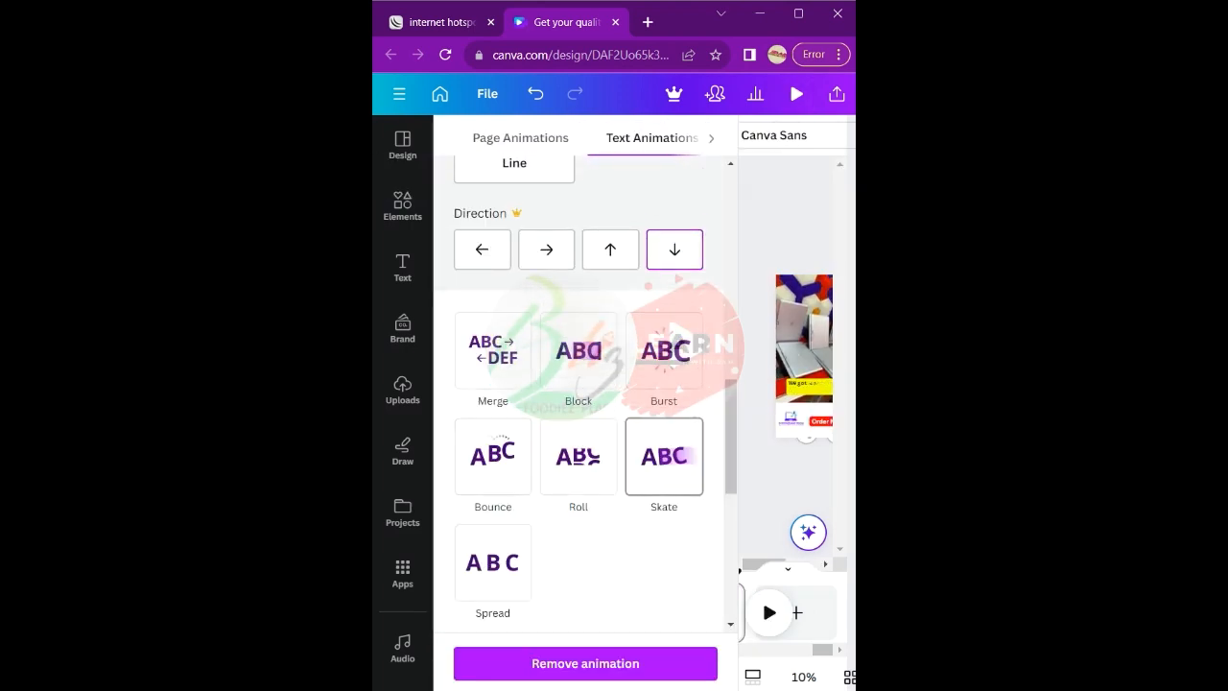
scroll(492, 562, "down", 4)
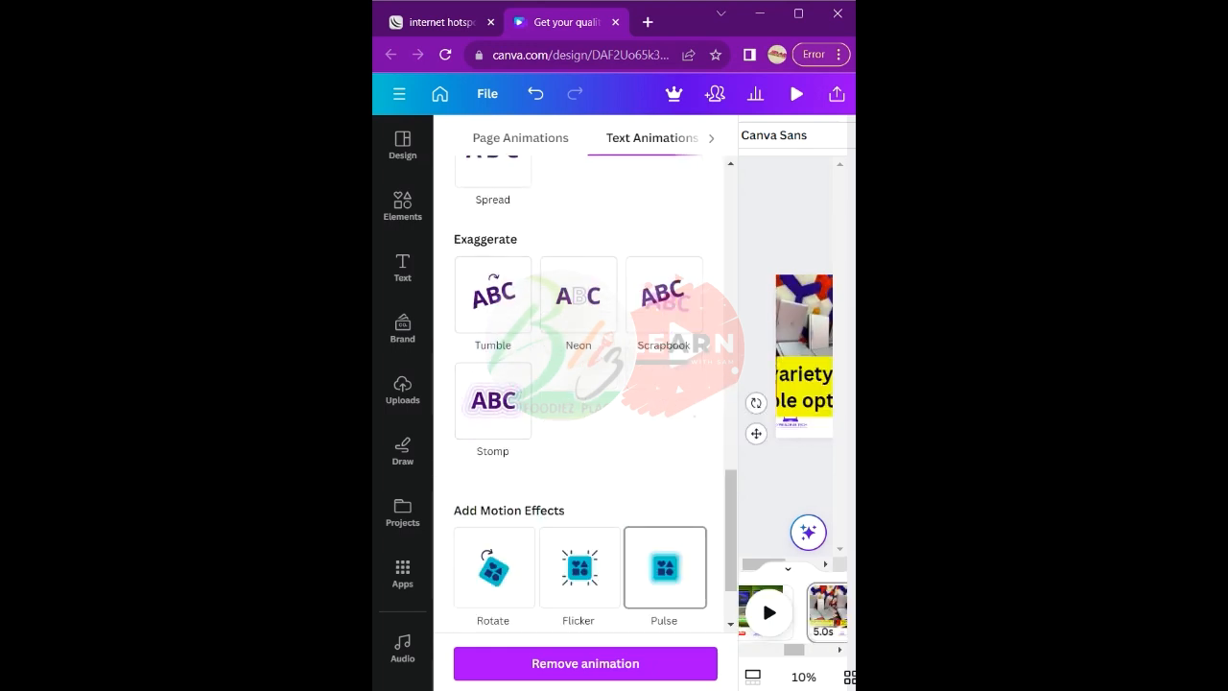
left_click(664, 568)
left_click(794, 222)
- Add the Pulse motion effect to the "Order Now!" heading on the second page
left_click(576, 607)
left_click(642, 494)
left_click(642, 494)
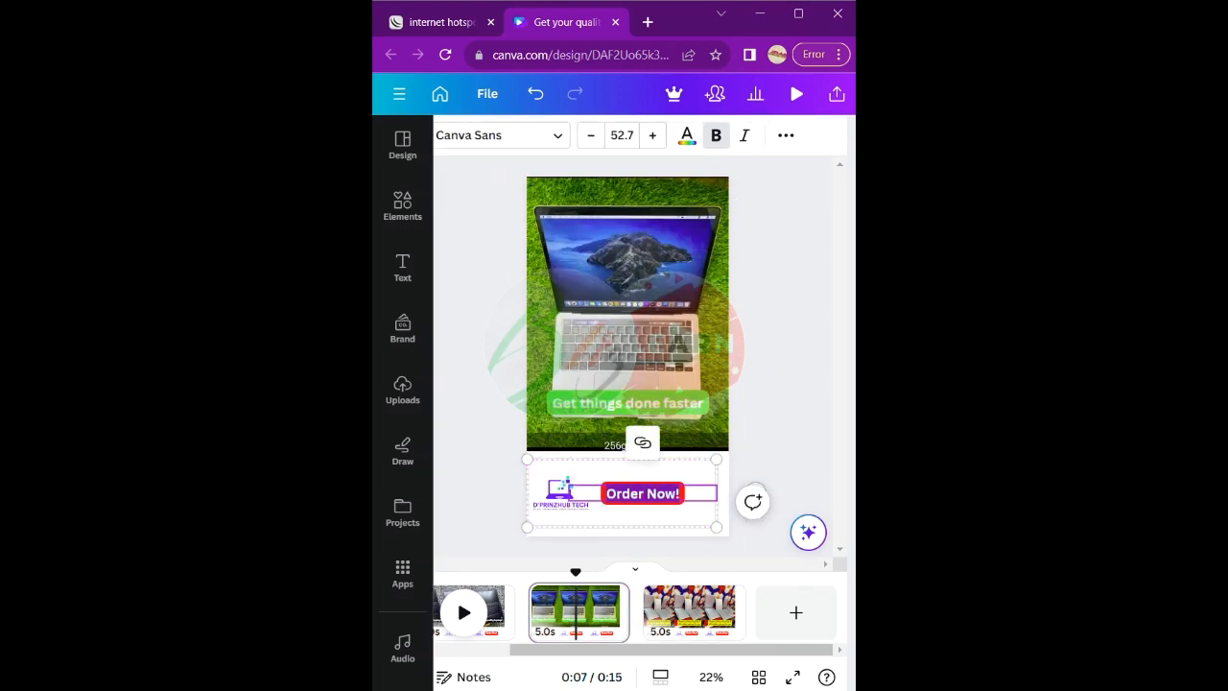
left_click(786, 135)
left_click(610, 169)
left_click(825, 168)
scroll(633, 450, "down", 10)
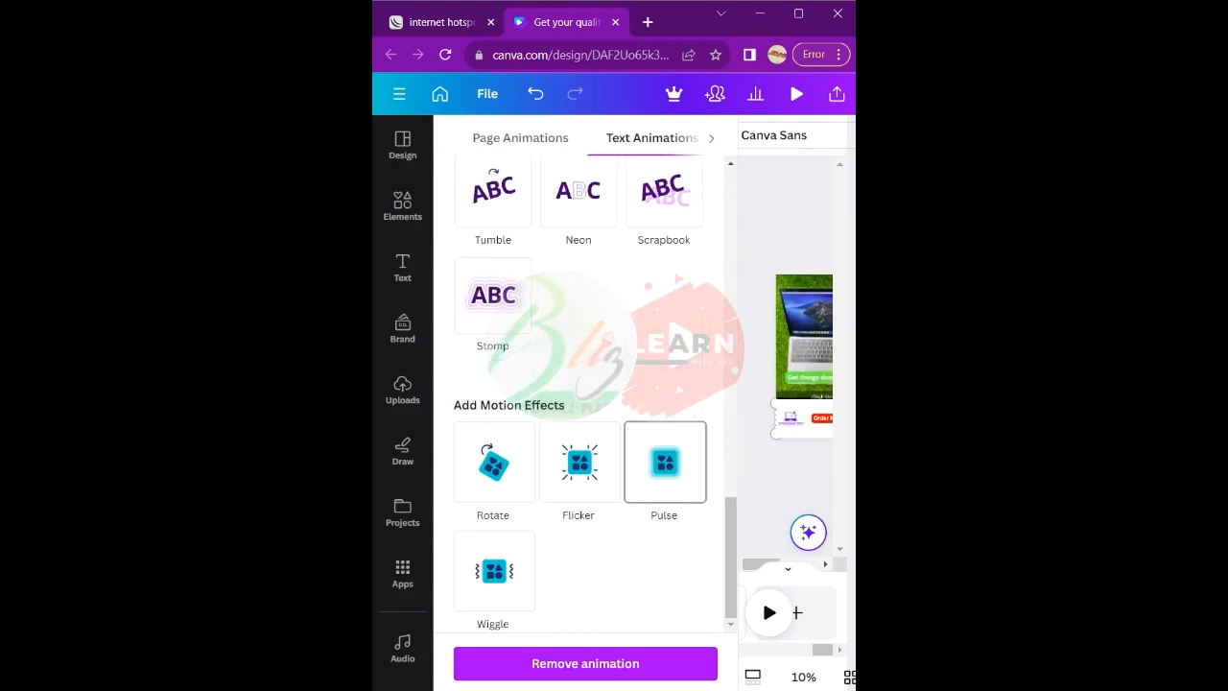
left_click(666, 464)
left_click(794, 222)
- Add the Pulse motion effect to the "Order Now!" heading on the first page
left_click(493, 607)
left_click(642, 494)
left_click(642, 494)
left_click(786, 135)
left_click(694, 169)
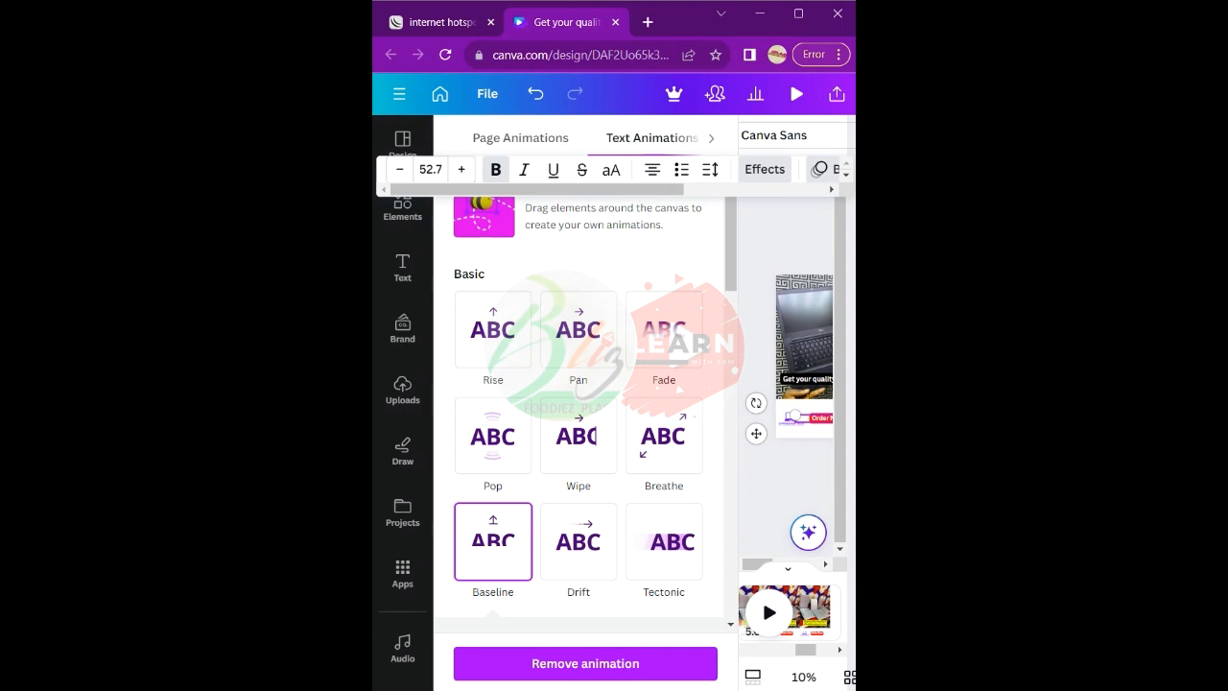
scroll(633, 451, "down", 10)
left_click(665, 443)
left_click(795, 223)
- Add a fourth page and copy the company logo and "Order Now!" heading onto it from the third page
left_click(795, 611)
left_click(575, 608)
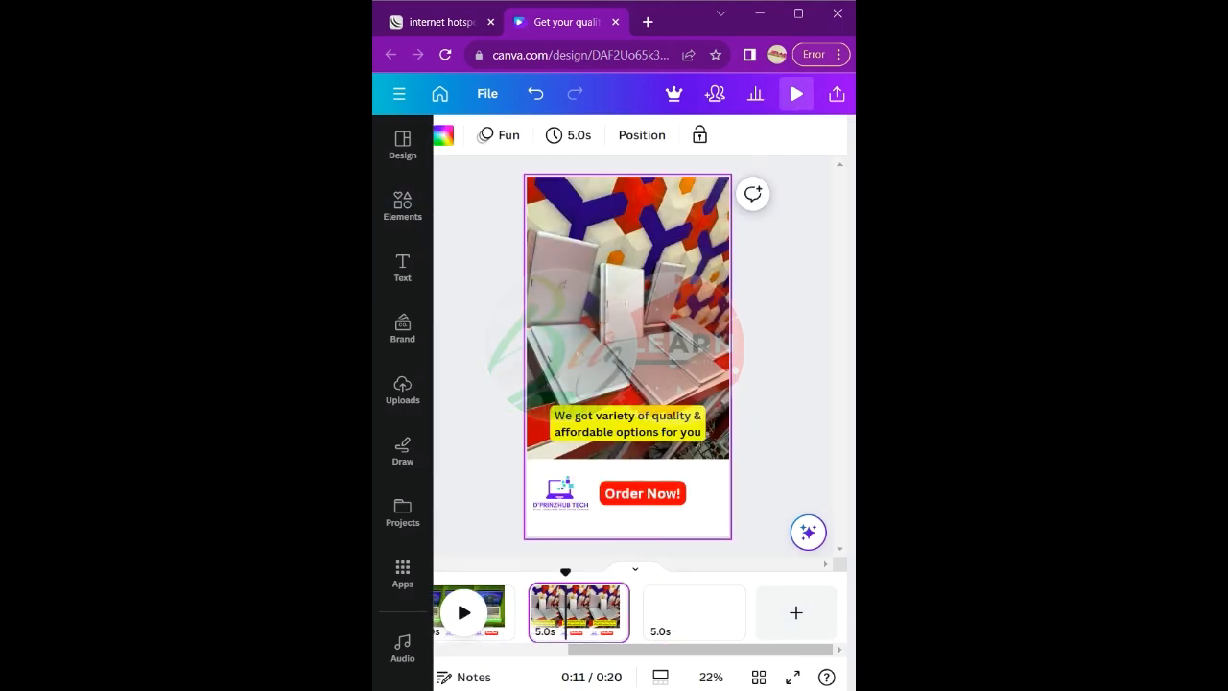
left_click(561, 491)
left_click(561, 504)
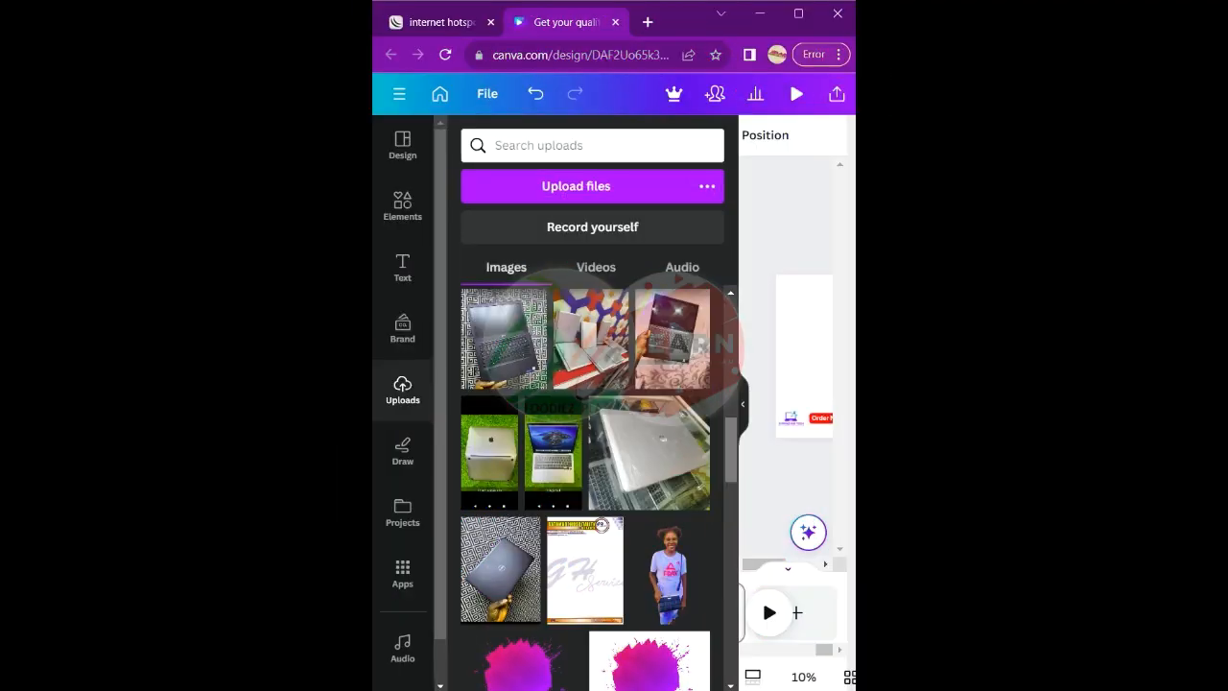
- Add the uploaded photo of the closed dark laptop held over a patterned background to the fourth page
mouse_move(731, 450)
left_mouse_down()
mouse_move(731, 476)
mouse_move(731, 421)
mouse_move(731, 456)
left_mouse_up()
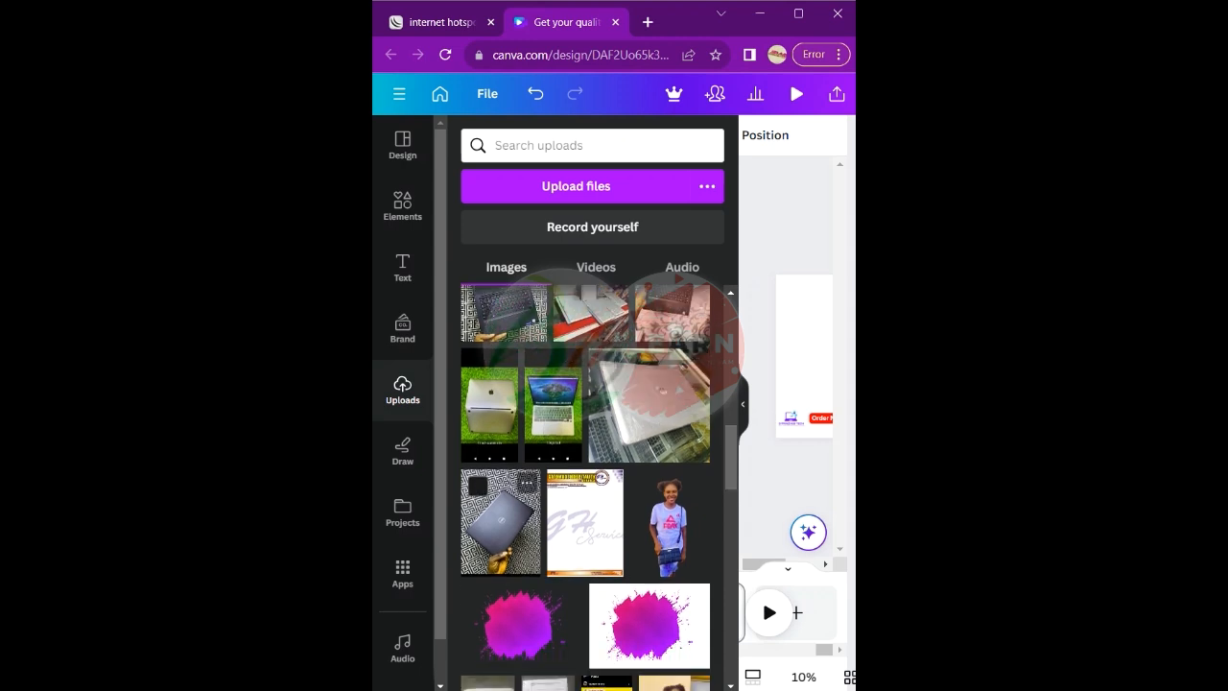
left_click(500, 524)
key("Delete")
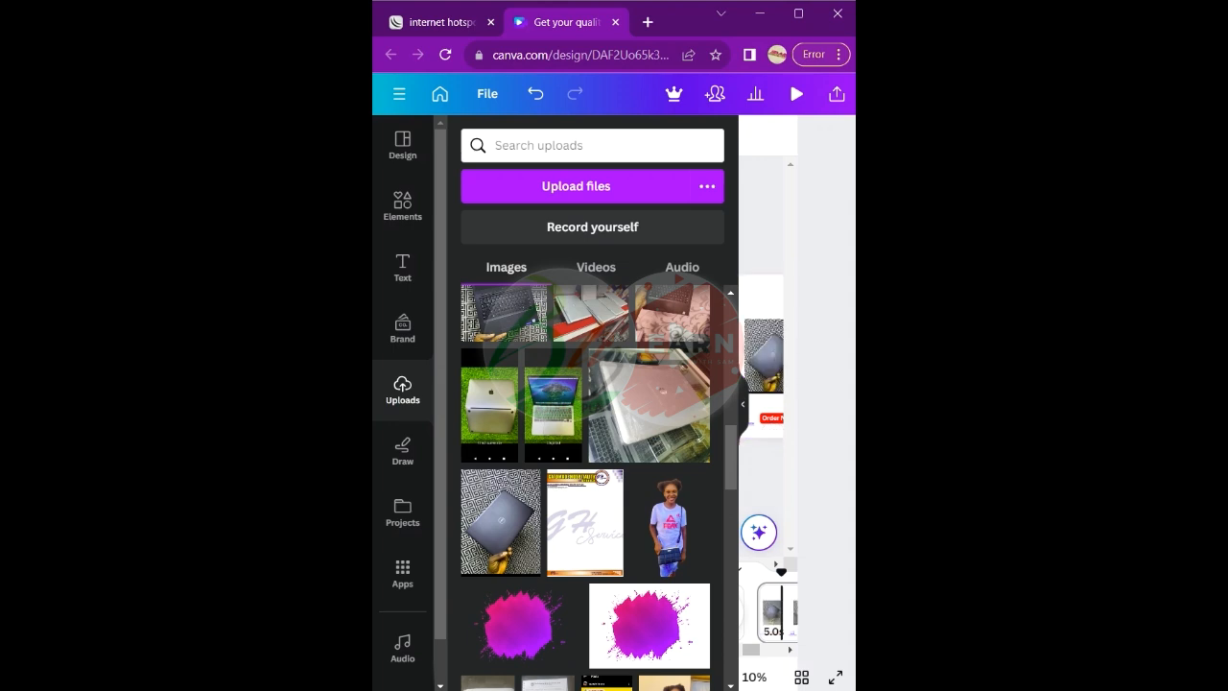
left_click(742, 404)
left_click(645, 364)
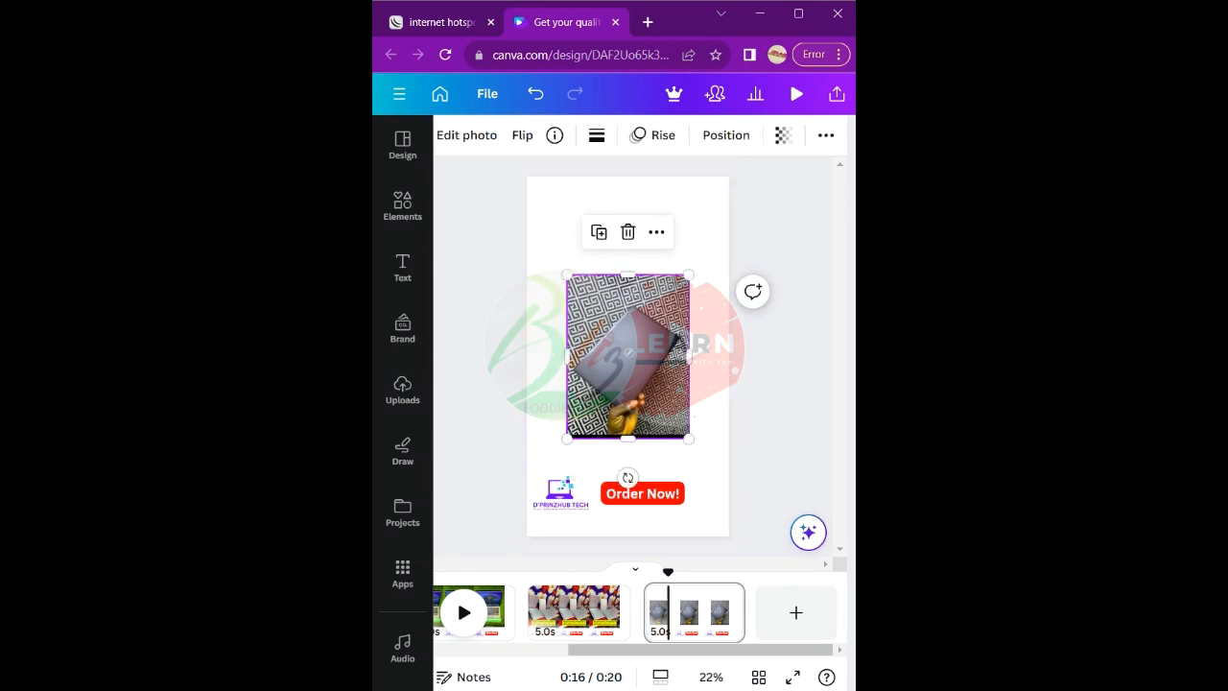
- Enlarge the closed laptop photo to fill the fourth page's width above the logo and "Order Now!" heading
left_click_drag(688, 275, 735, 209)
left_click_drag(565, 209, 526, 163)
left_click_drag(632, 438, 633, 464)
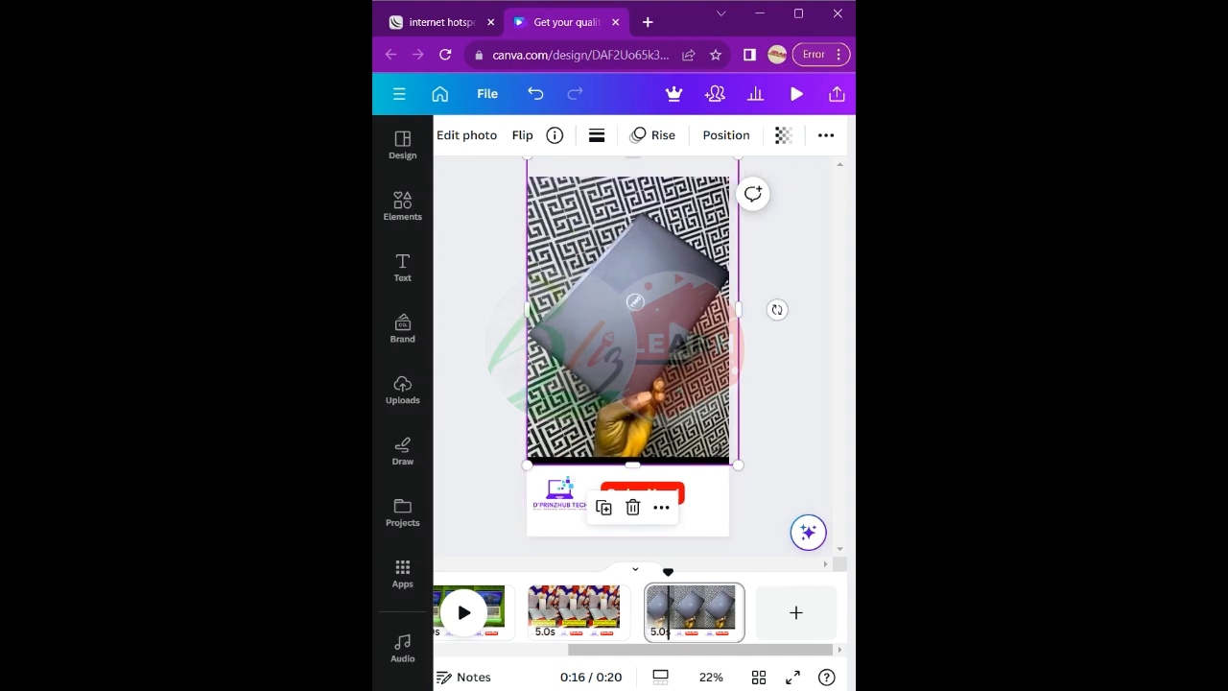
left_click(785, 369)
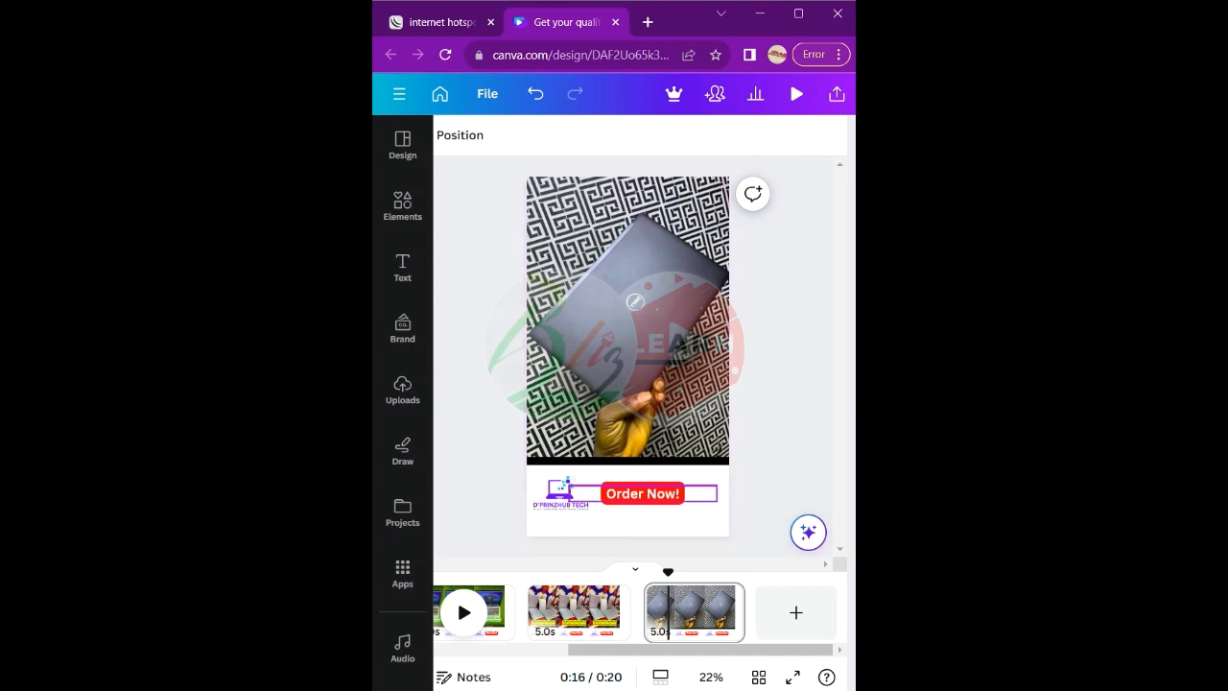
- Review the text animation and motion effect options applied to the "Order Now!" heading on the fourth page
left_click(643, 493)
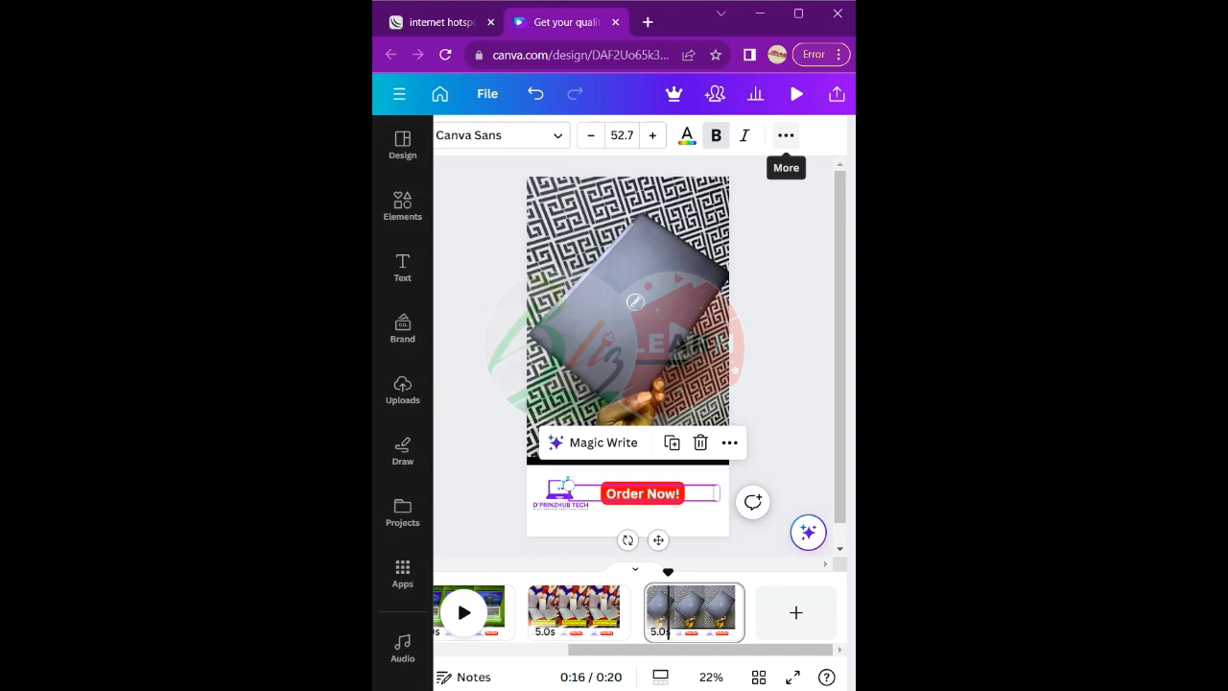
left_click(786, 135)
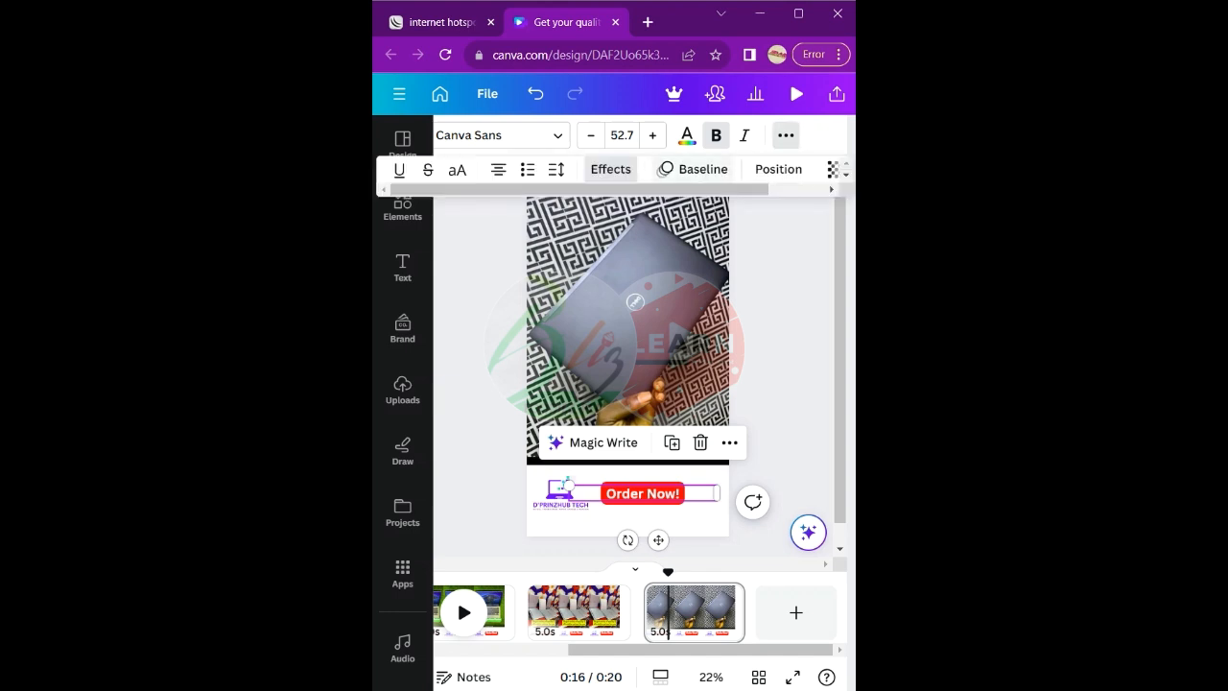
left_click(692, 168)
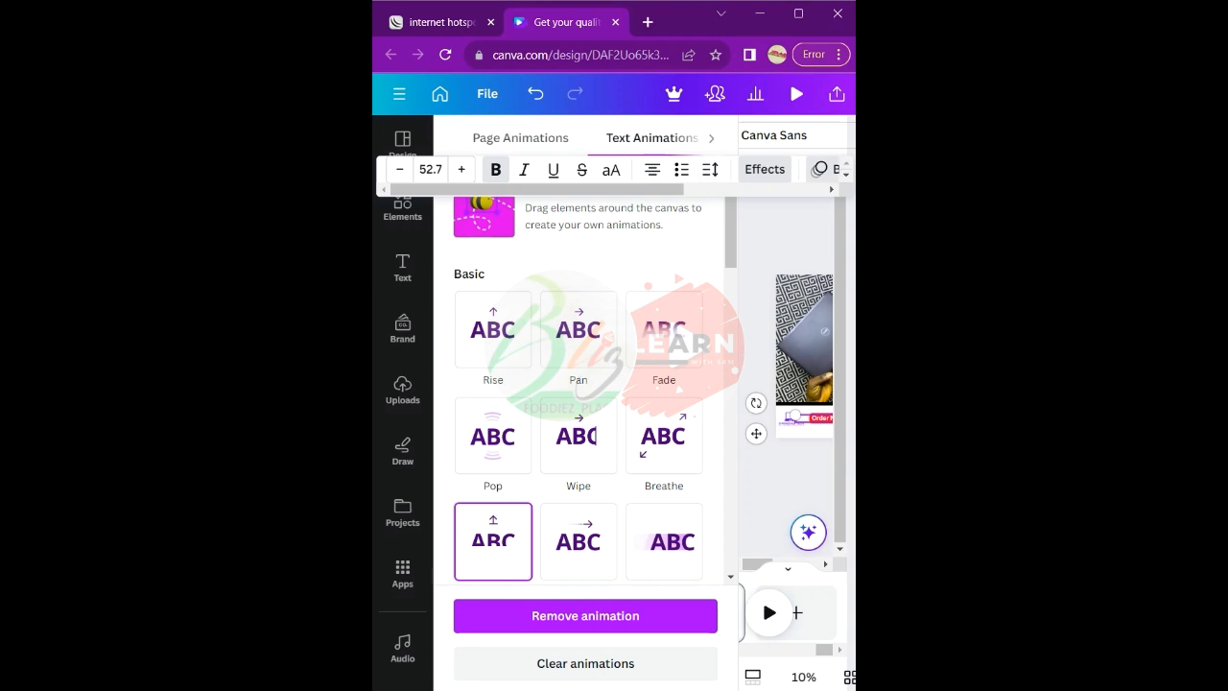
scroll(585, 384, "down", 15)
scroll(585, 383, "up", 15)
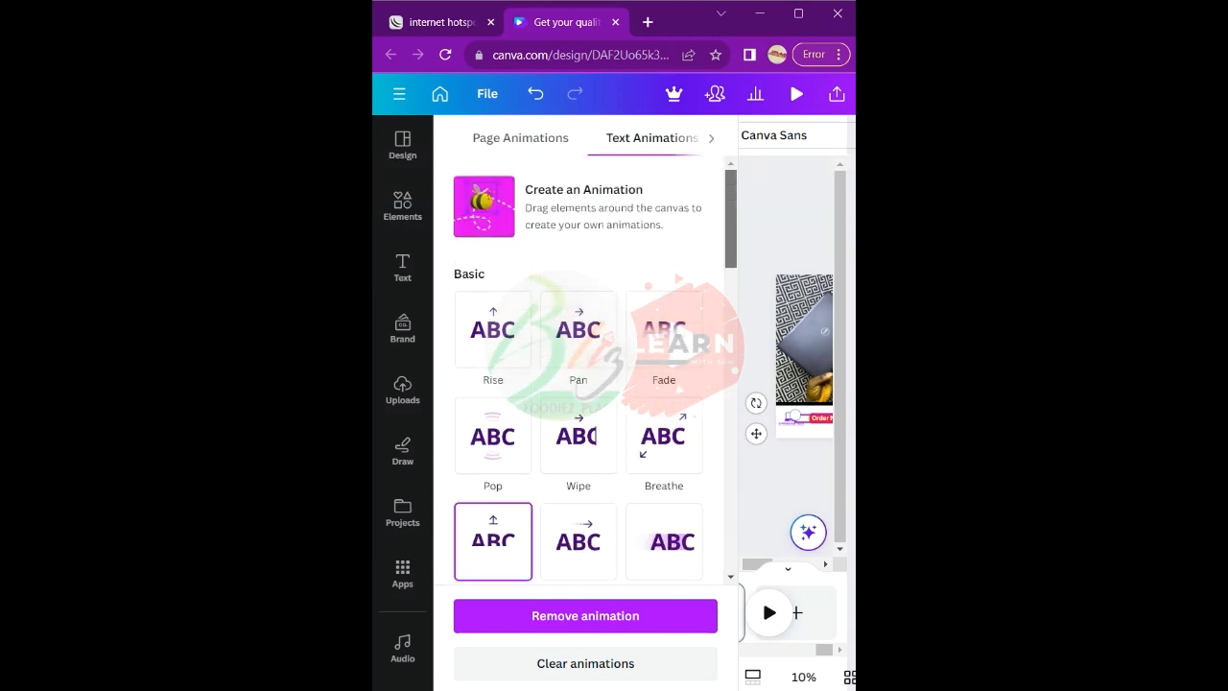
left_click(754, 198)
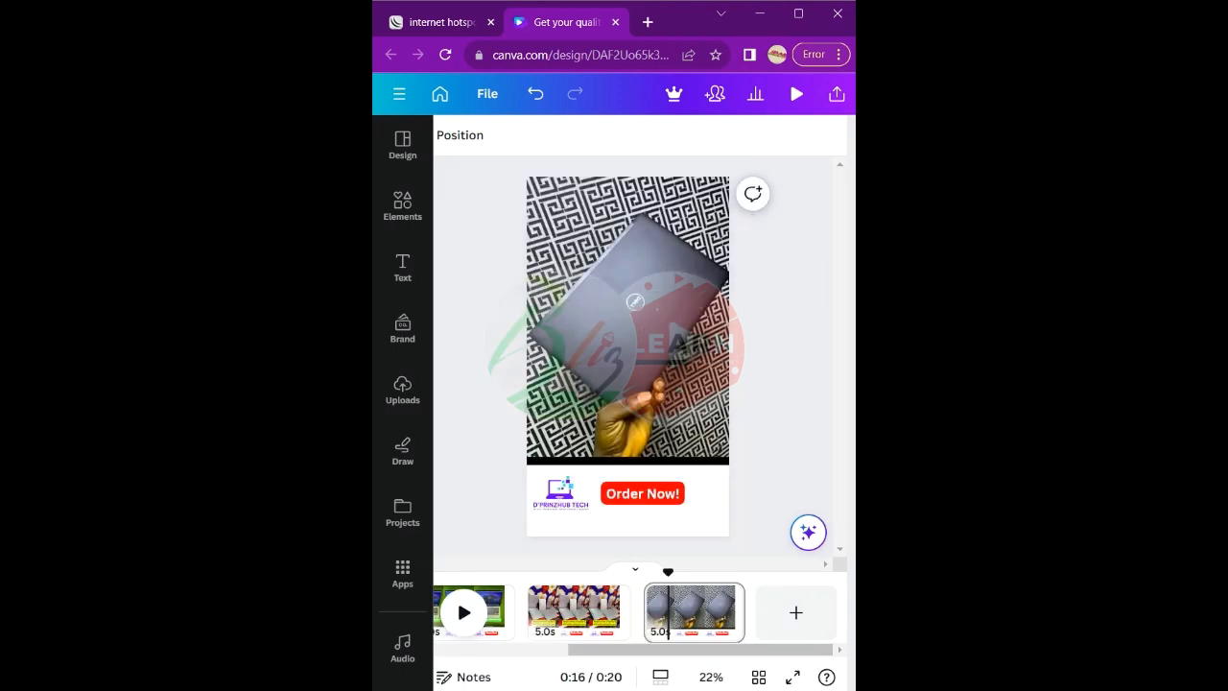
left_click(643, 493)
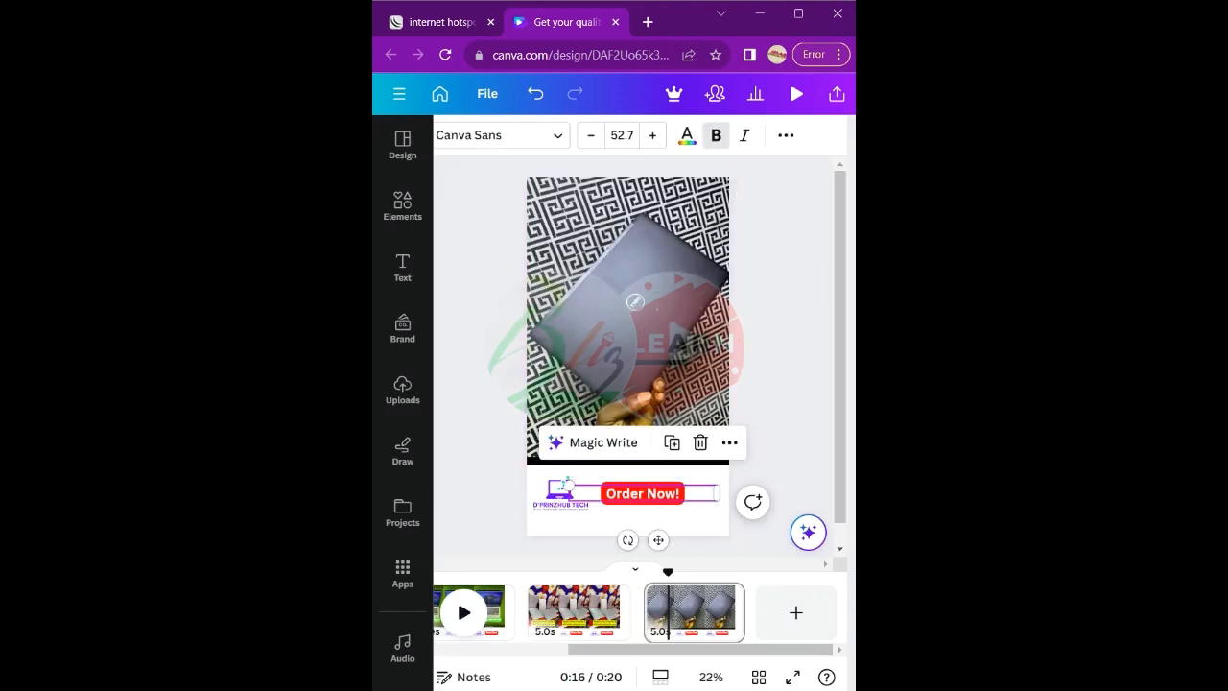
left_click(785, 135)
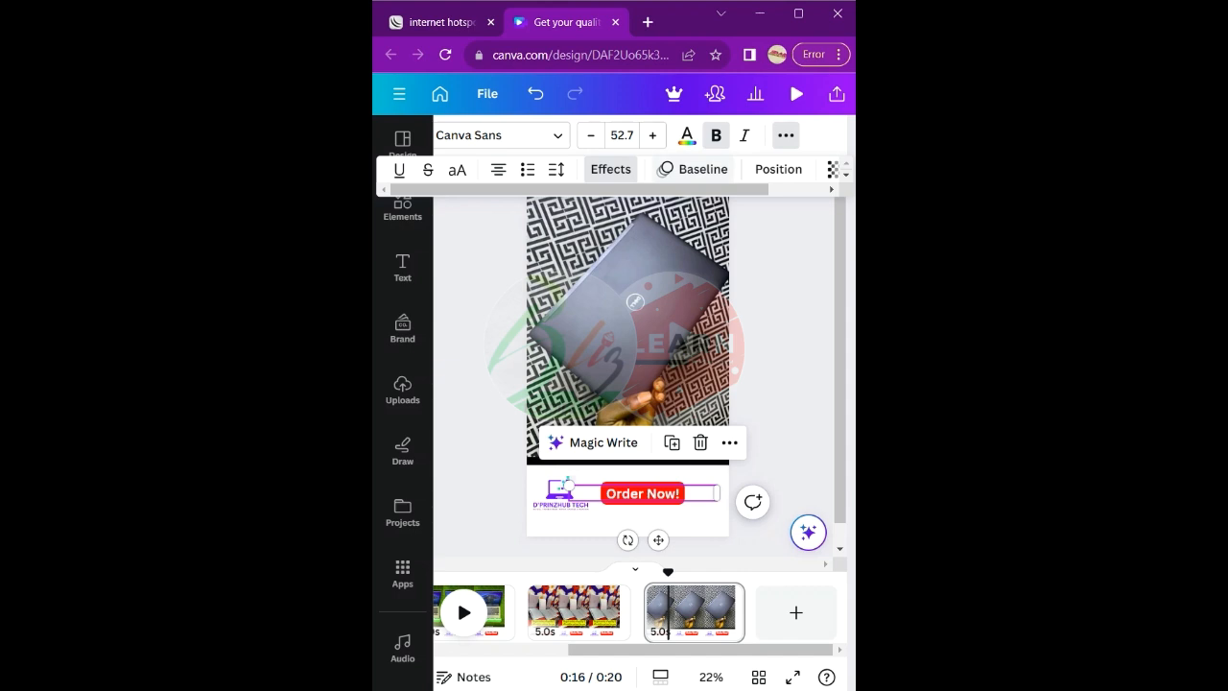
left_click(693, 169)
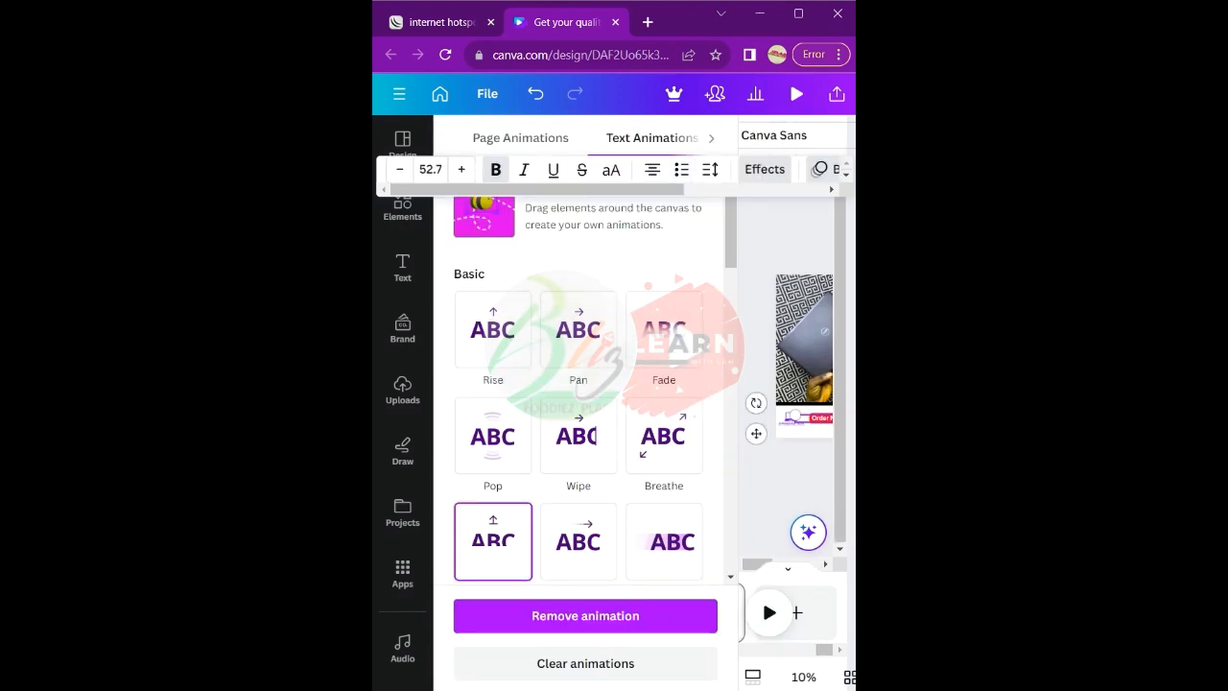
scroll(585, 403, "down", 10)
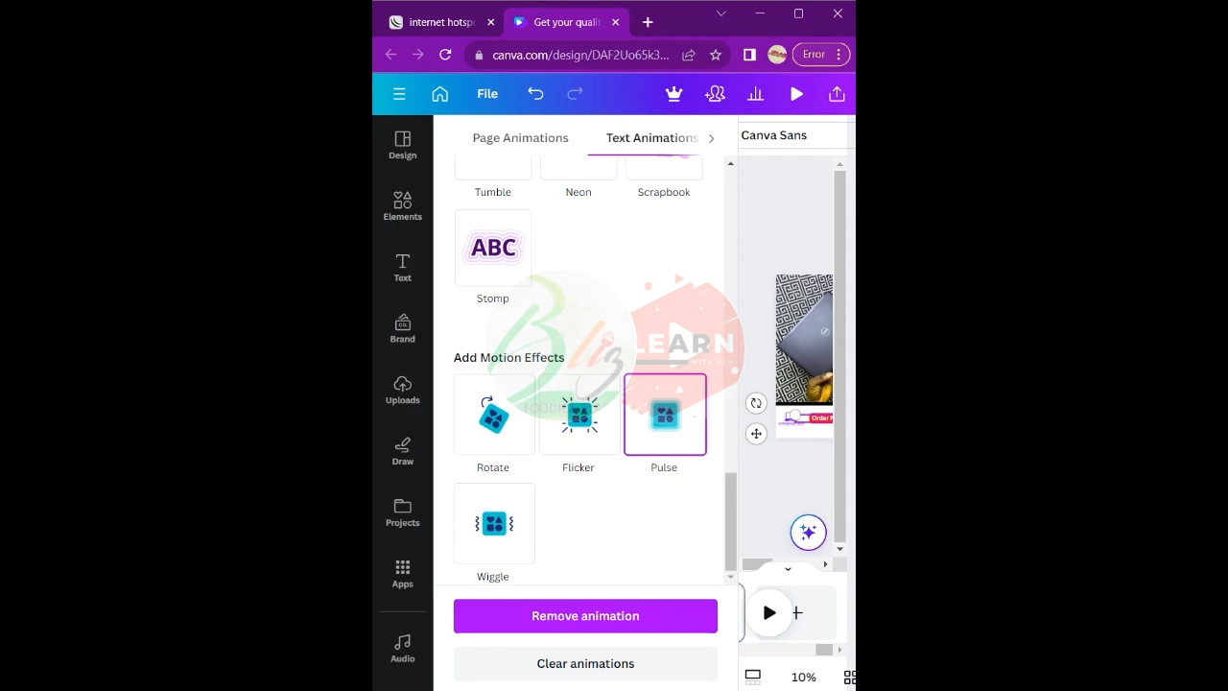
key("Escape")
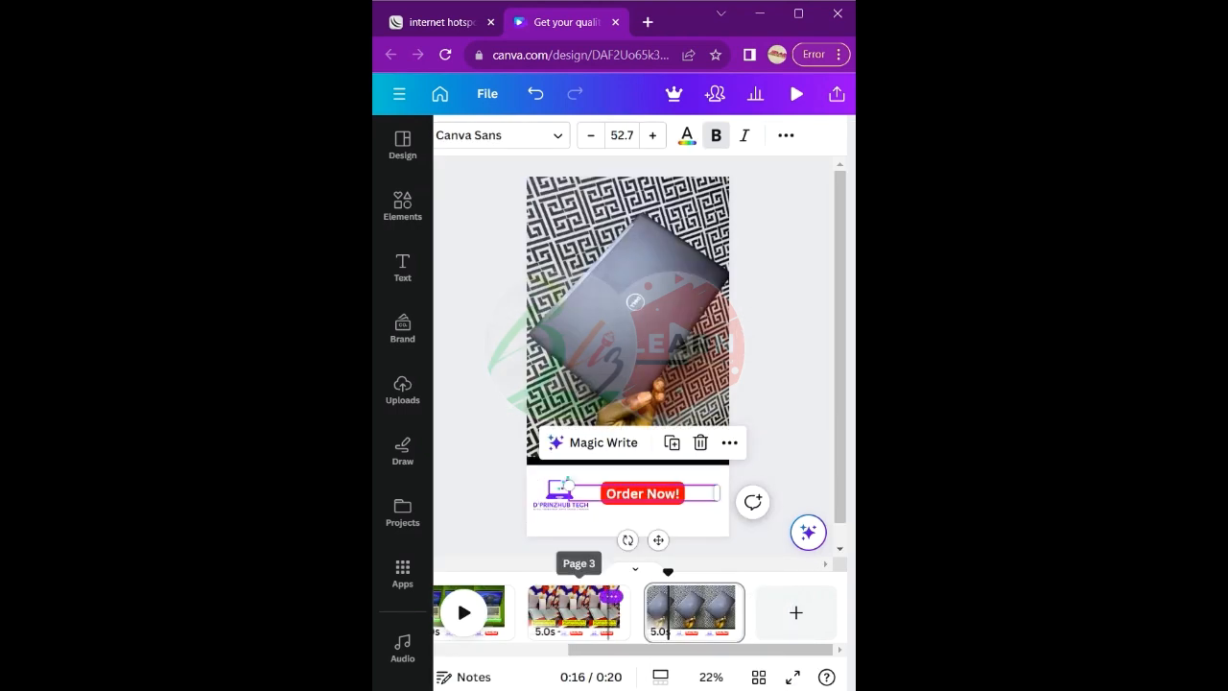
- Preview the video from the start of the third page through the end of the fourth page
left_click(614, 595)
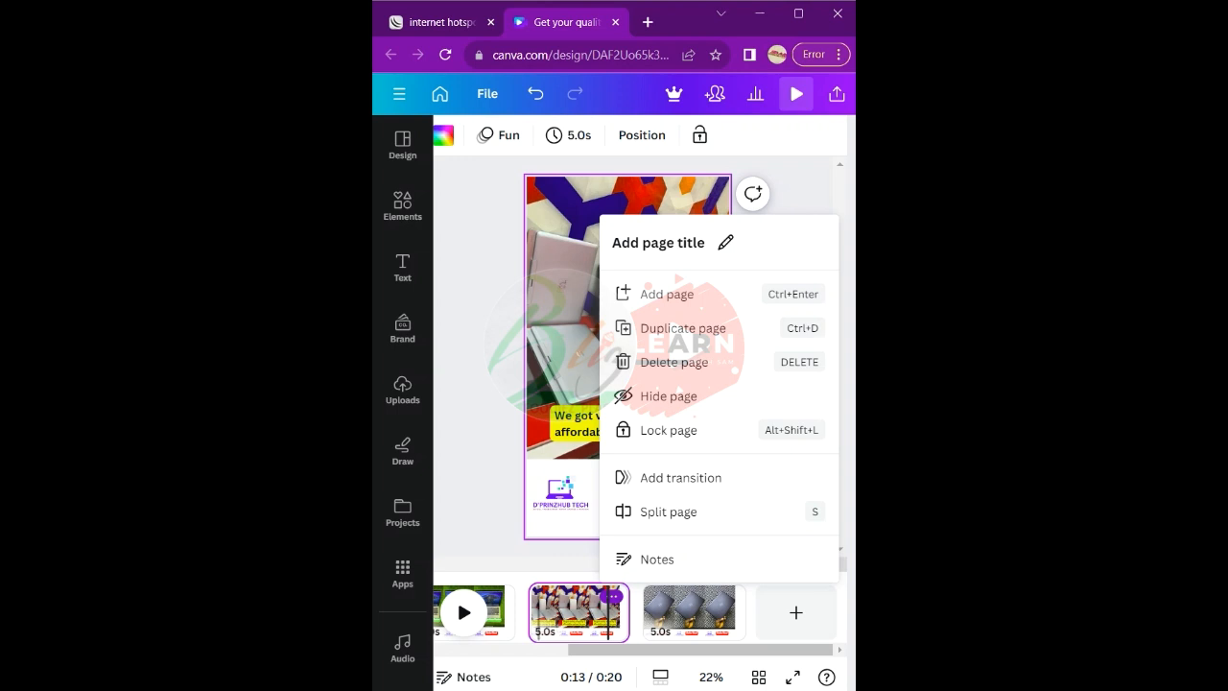
left_click(541, 614)
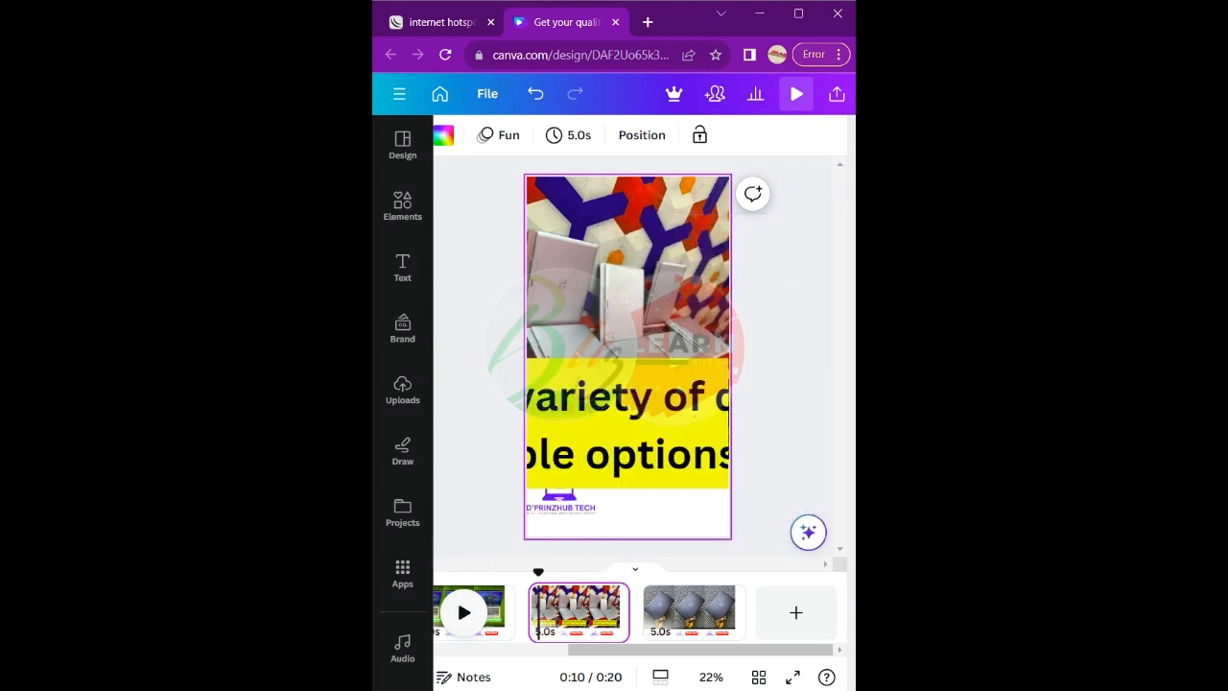
left_click(464, 612)
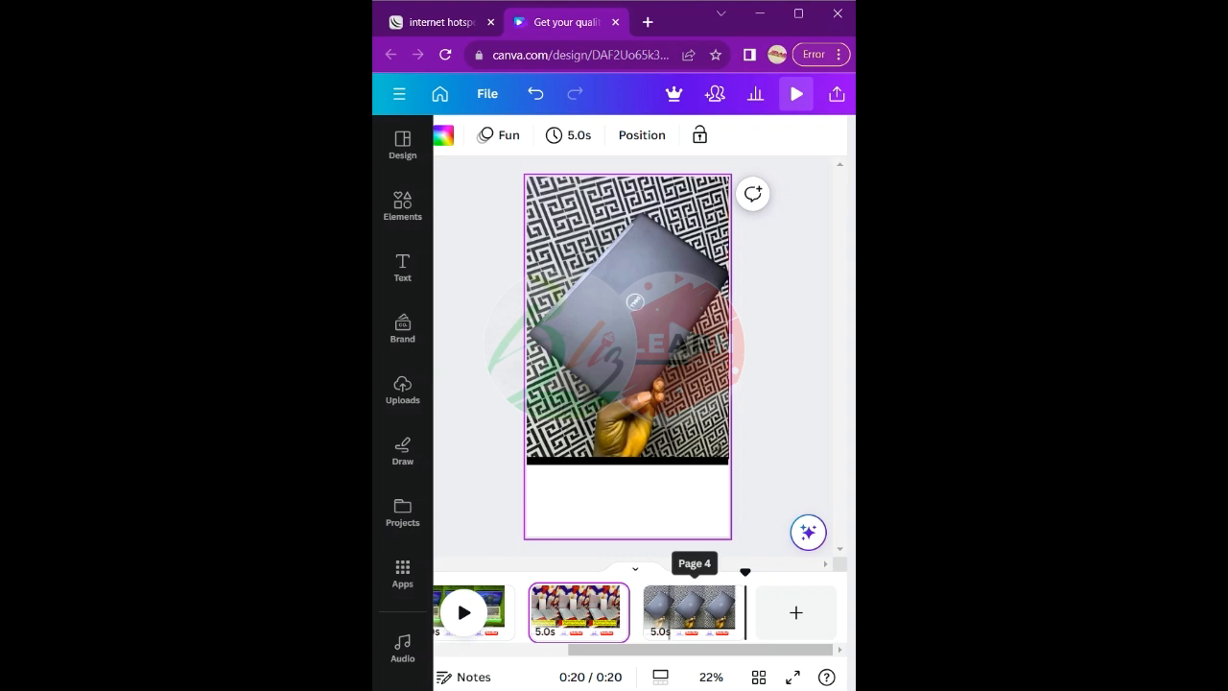
- Set the Rise animation of the fourth page's closed laptop photo to Both, covering enter and exit
left_click(669, 629)
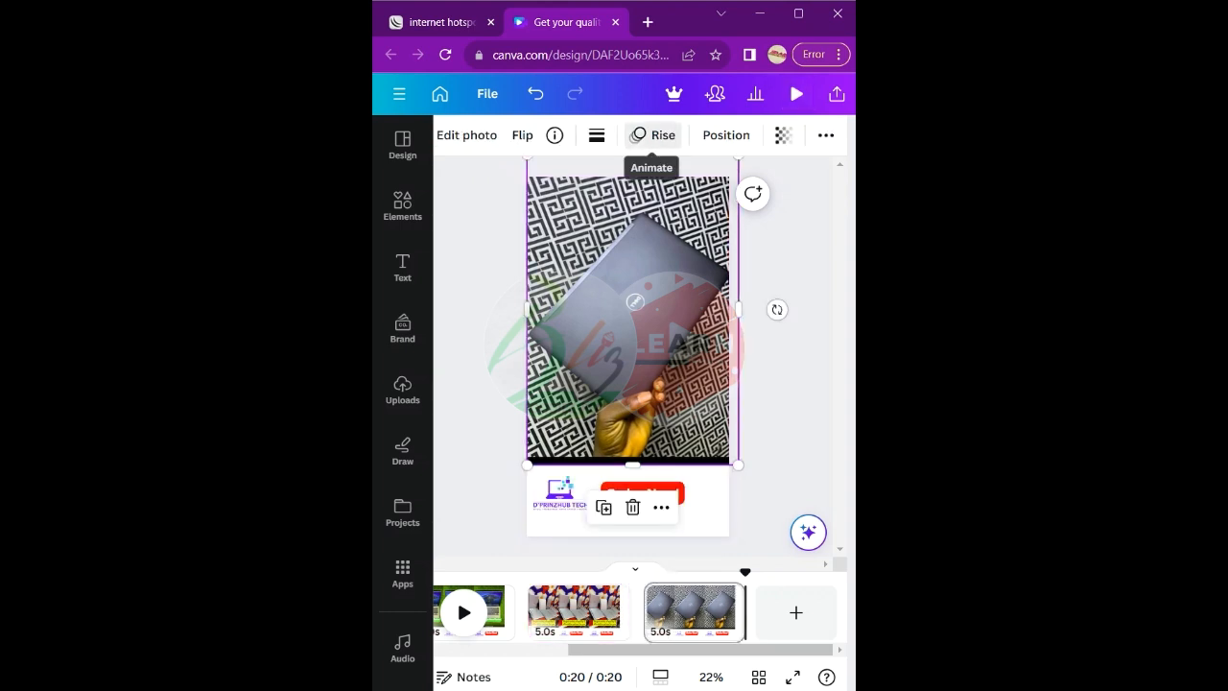
left_click(653, 135)
left_click(480, 469)
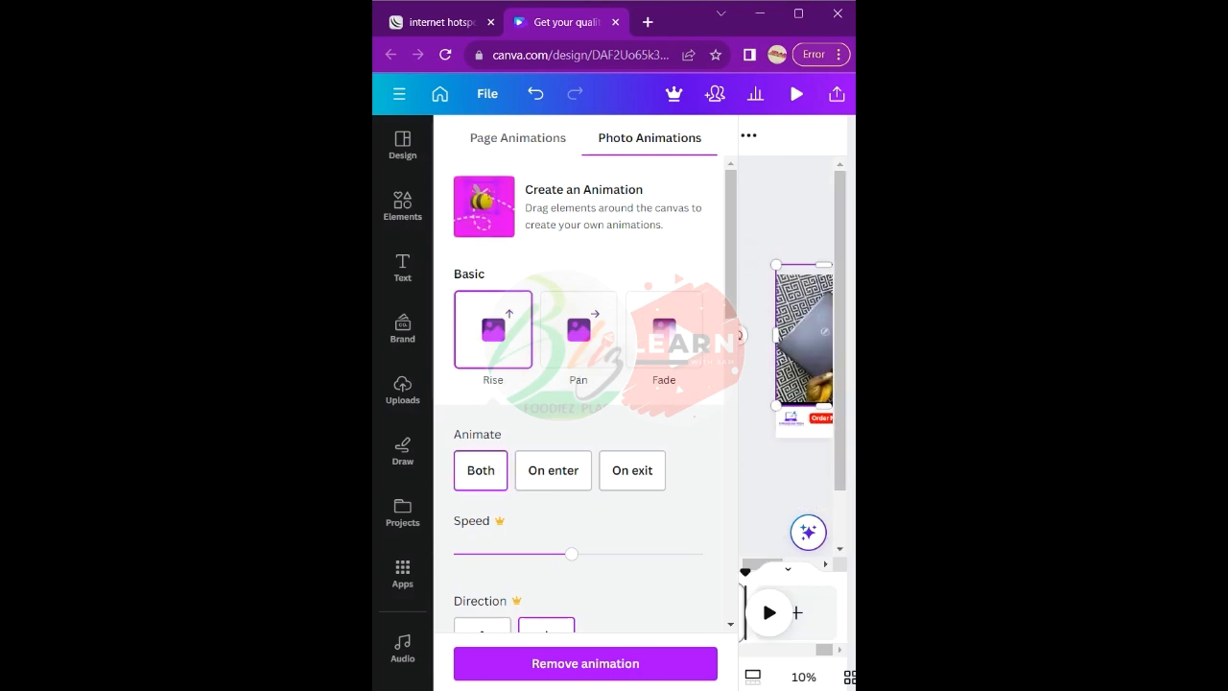
left_click(775, 487)
- Check the animation settings of the laptops photo on the third page
left_click(582, 610)
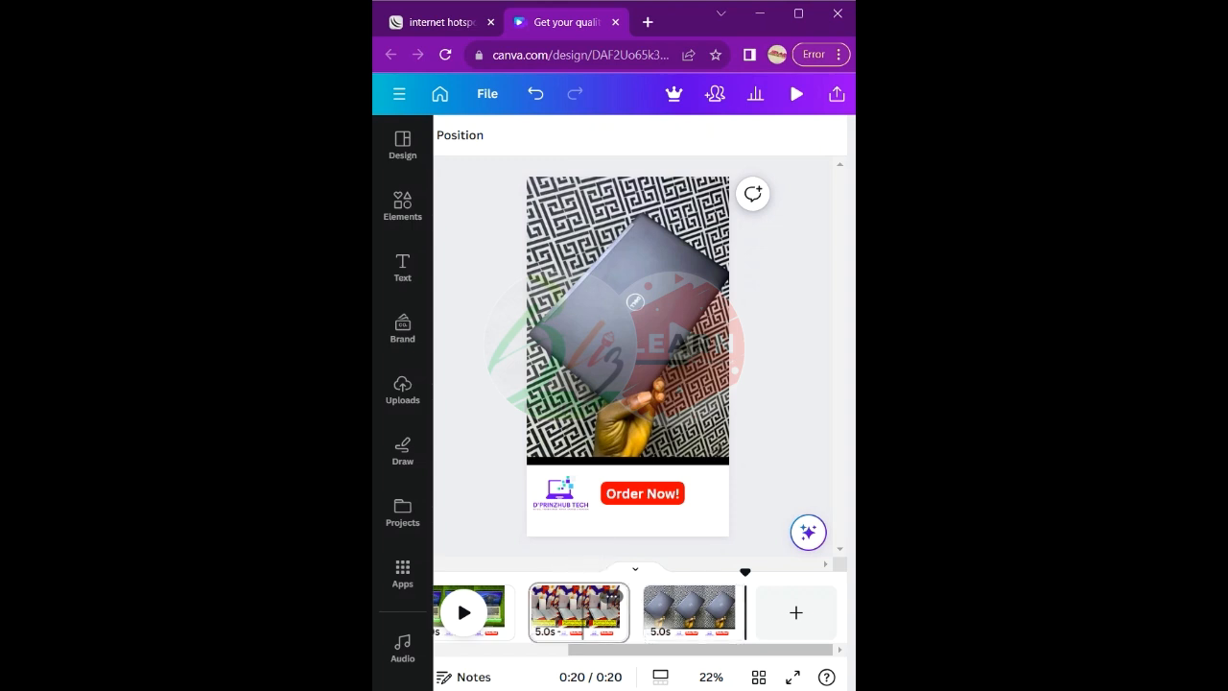
left_click(629, 313)
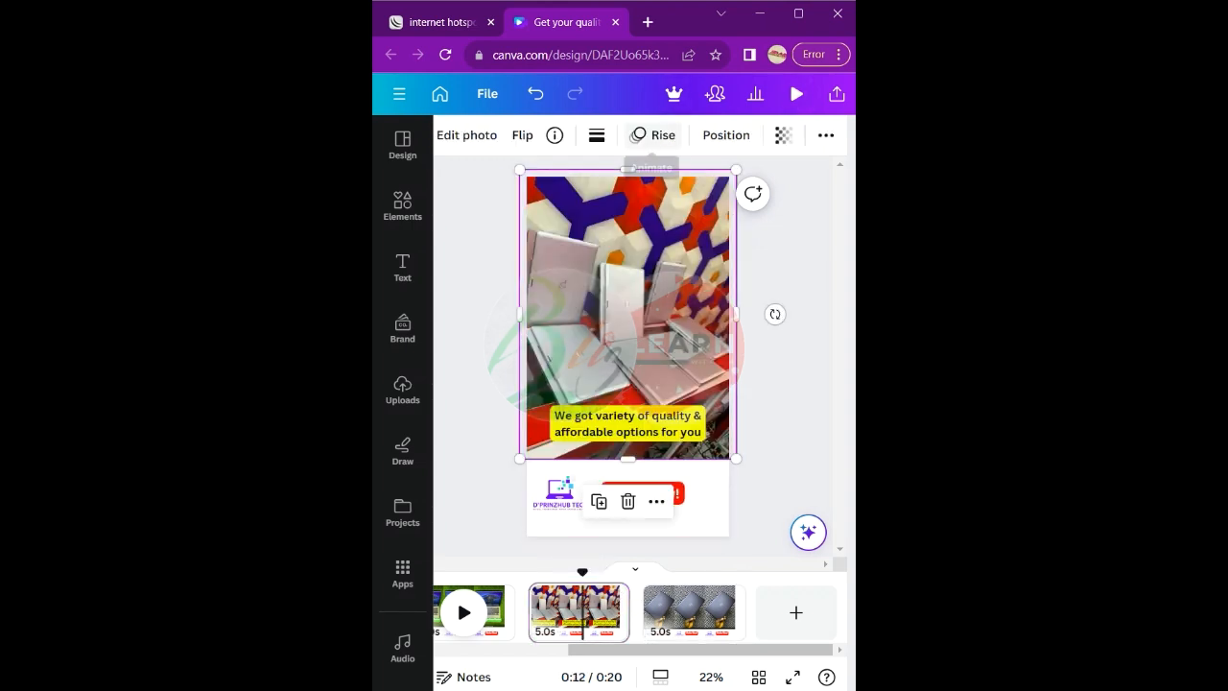
left_click(654, 135)
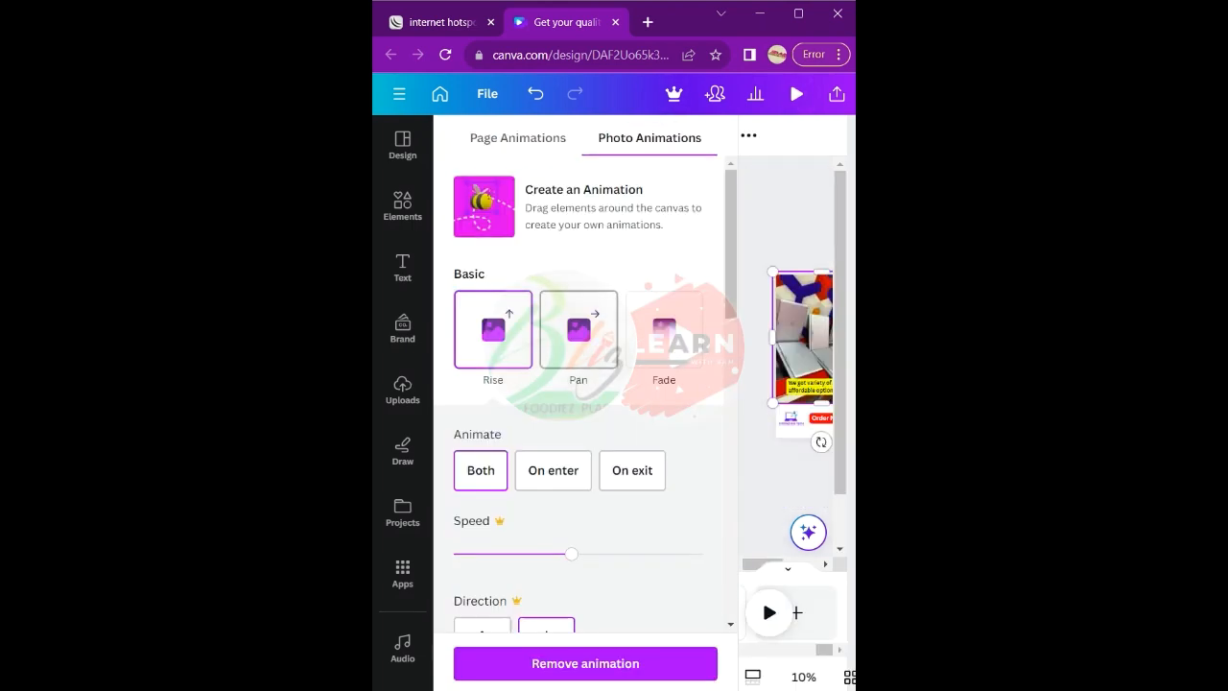
left_click(755, 203)
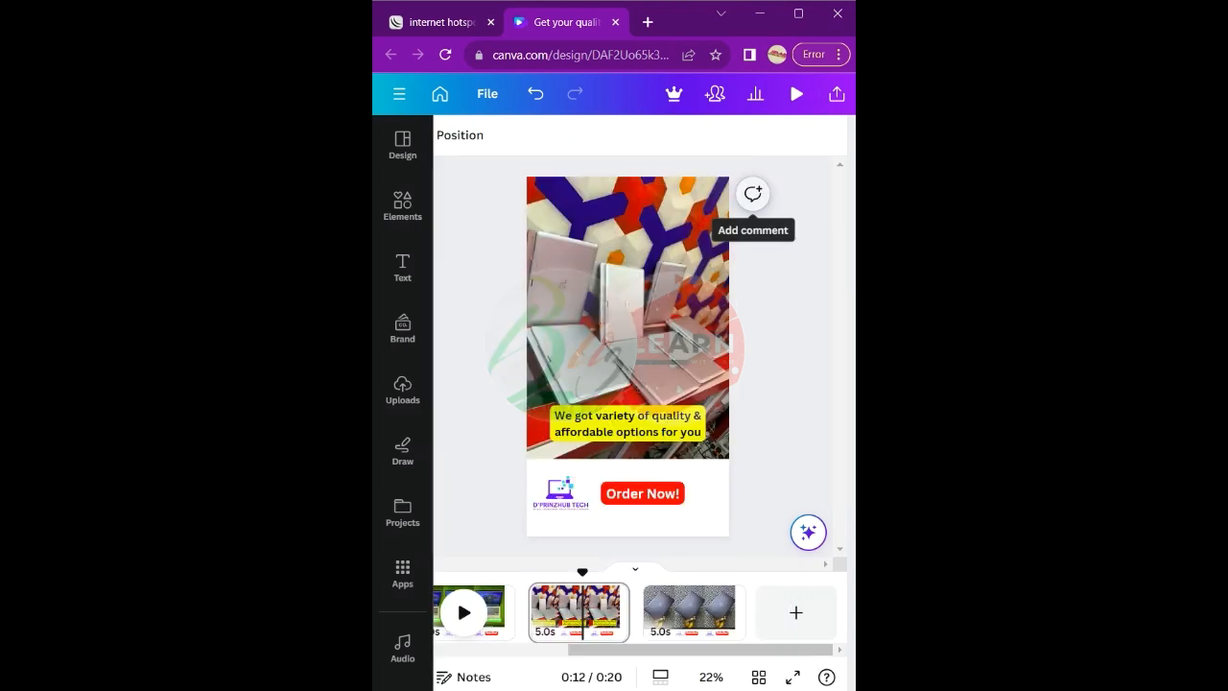
- Return the playhead to the start of the first page
left_click_drag(624, 649, 491, 649)
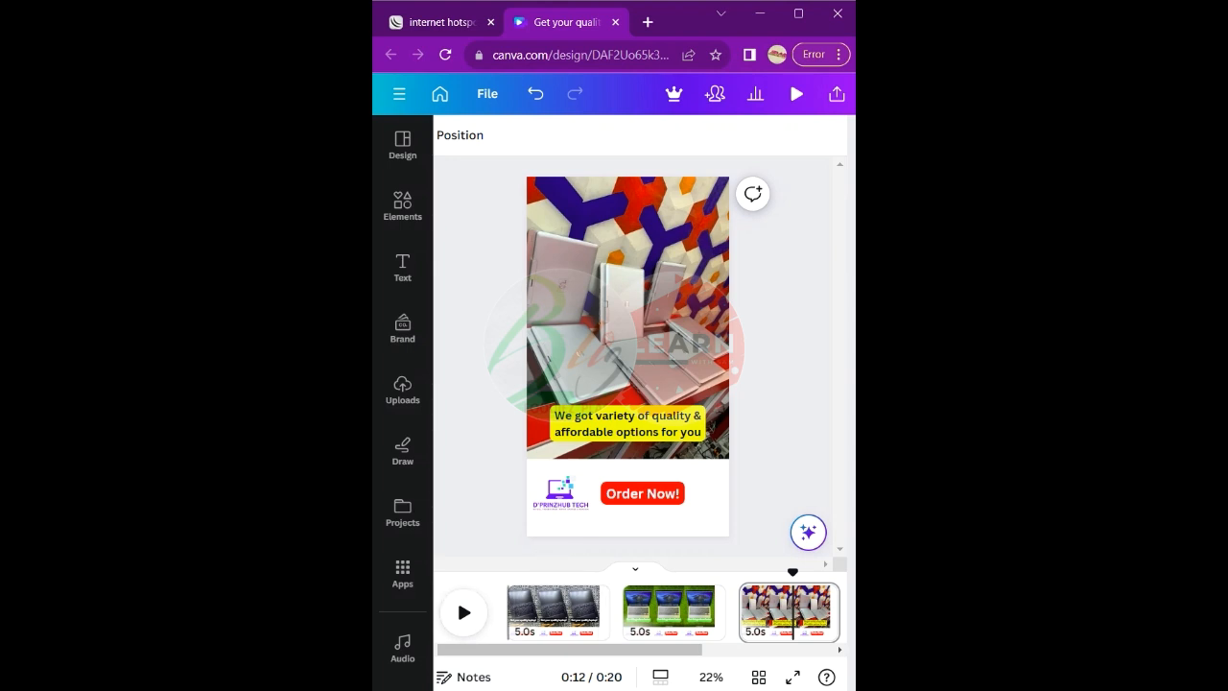
left_click(510, 607)
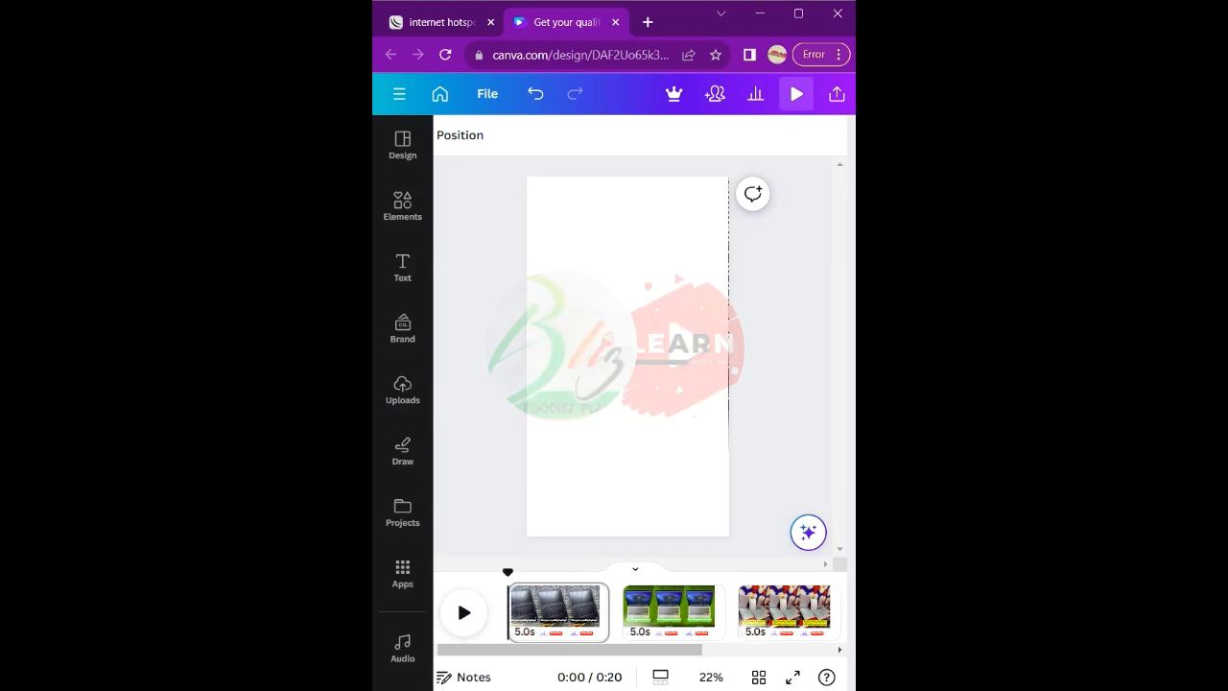